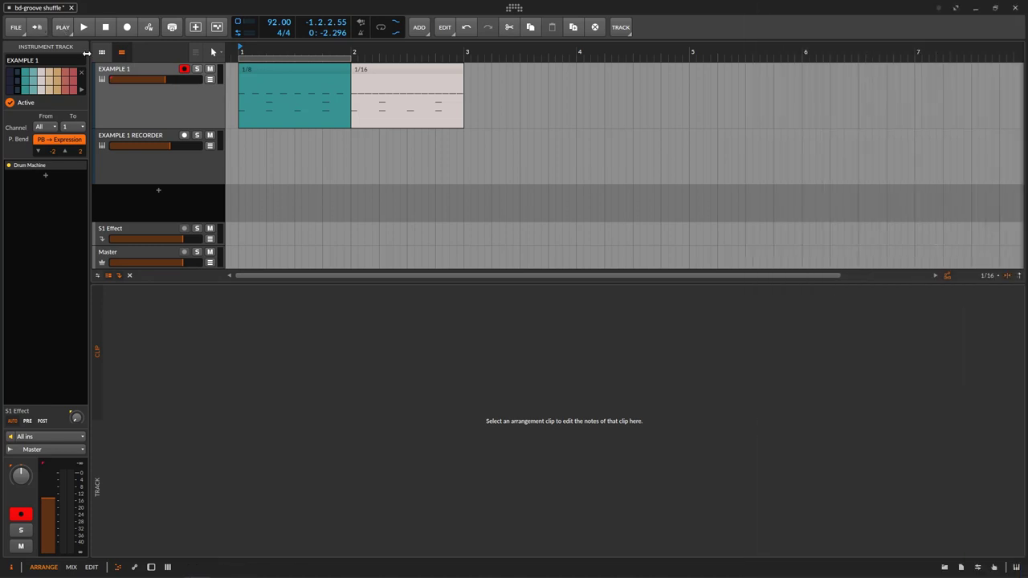
Open the 1/8 clip on the EXAMPLE 1 track and play it.
{"action": "left_click", "coordinate": [283, 84]}
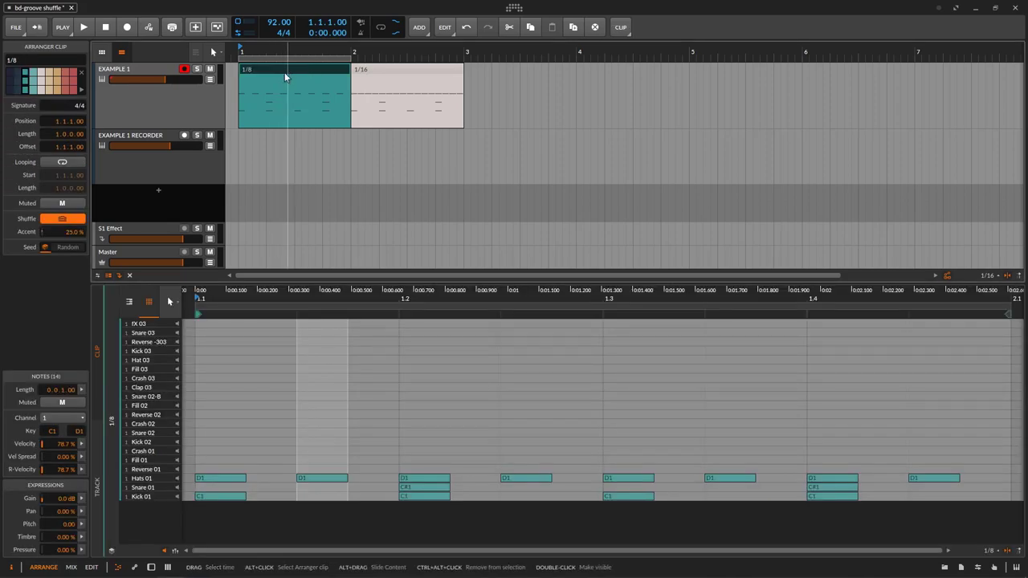
{"action": "left_click", "coordinate": [384, 70]}
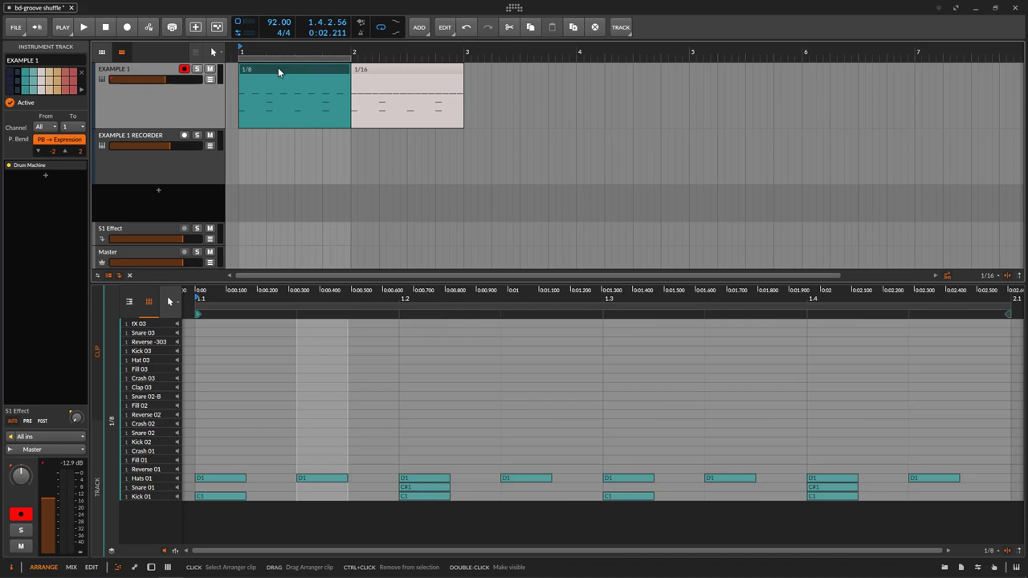
{"action": "left_click", "coordinate": [89, 29]}
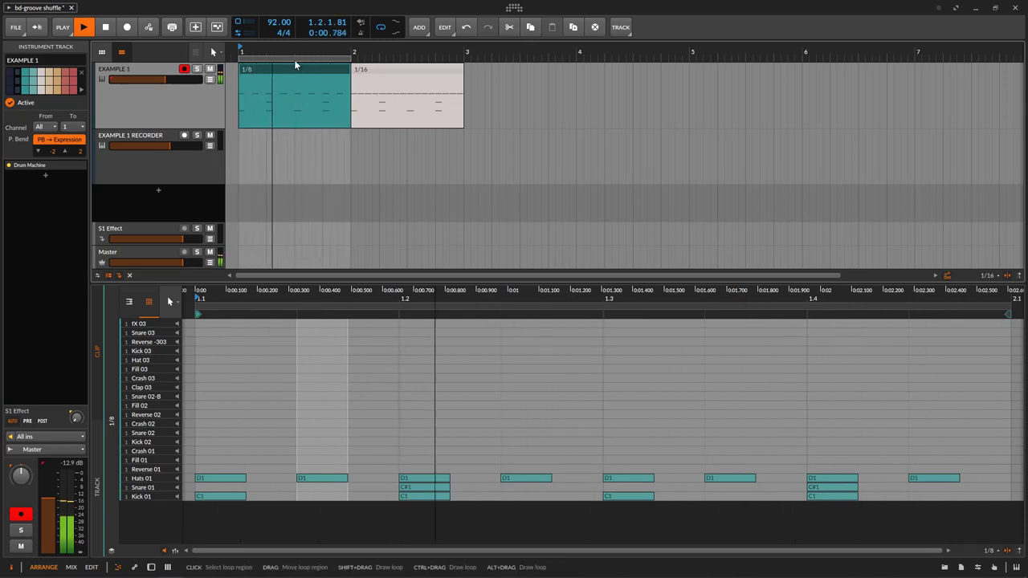
Move the loop region to bar 2 over the 1/16 clip, open that clip and play it from its start.
{"action": "key", "text": "space"}
{"action": "left_click_drag", "start_coordinate": [294, 60], "coordinate": [406, 61]}
{"action": "key", "text": "space"}
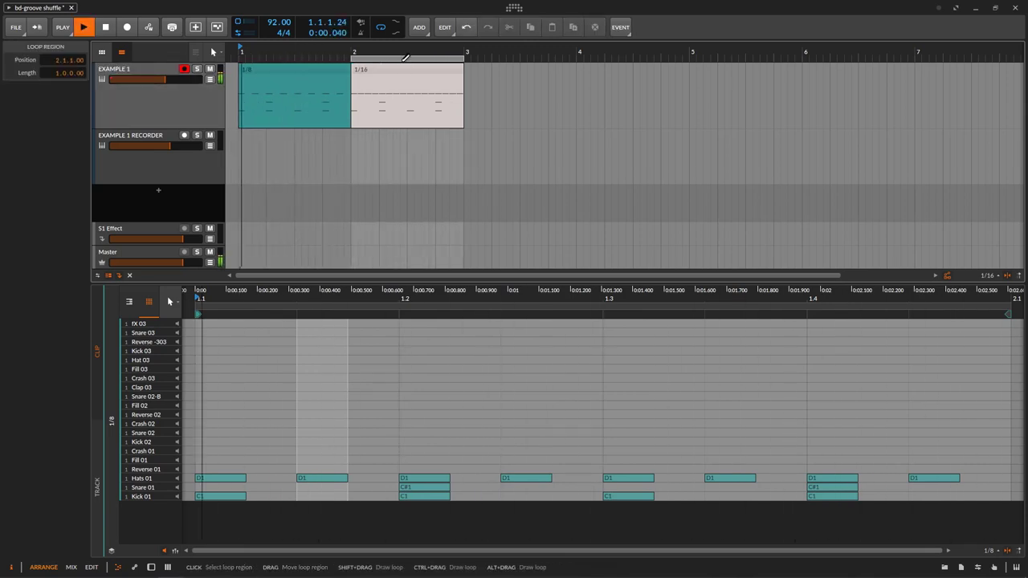
{"action": "left_click", "coordinate": [393, 69]}
{"action": "left_click", "coordinate": [363, 53]}
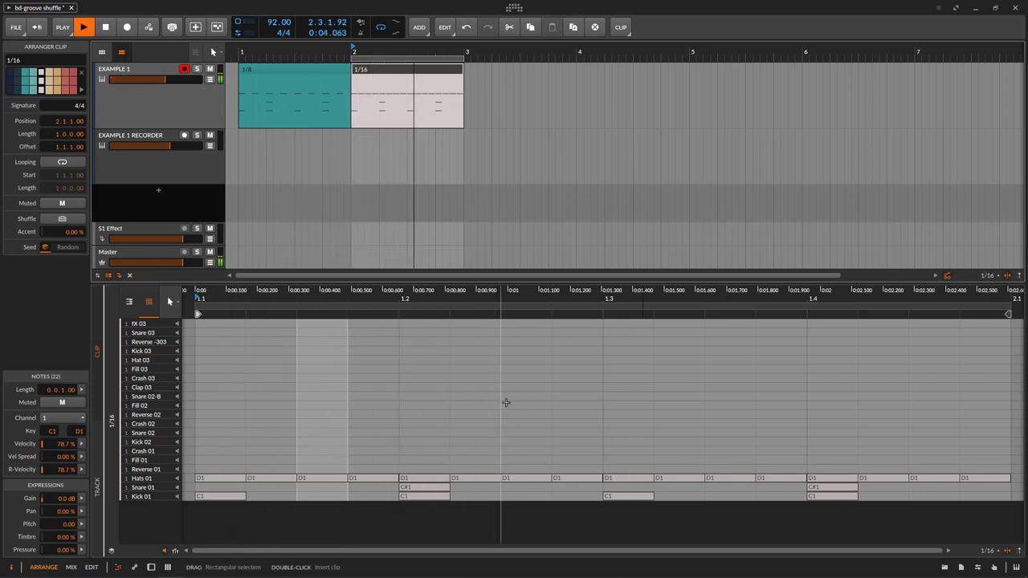
{"action": "key", "text": "space"}
Compare the notes of the 1/8 and 1/16 clips and check the note editor's grid settings for the 1/8 clip.
{"action": "left_click", "coordinate": [264, 67]}
{"action": "left_click", "coordinate": [400, 71]}
{"action": "left_click", "coordinate": [286, 69]}
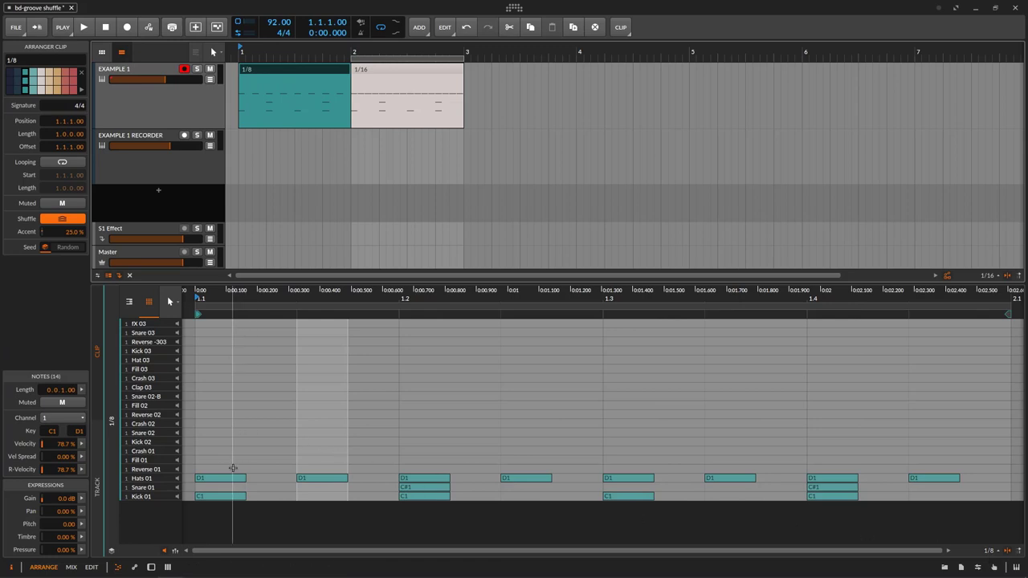
{"action": "left_click", "coordinate": [989, 551]}
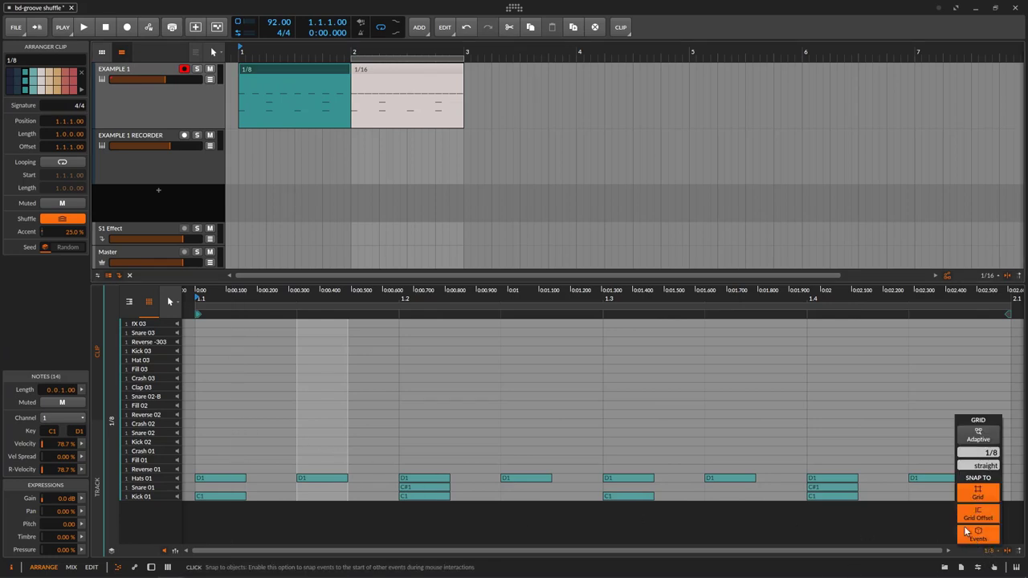
Select the notes at each eighth-note position of the 1/8 clip in turn to examine their spacing.
{"action": "left_click_drag", "start_coordinate": [201, 429], "coordinate": [287, 530]}
{"action": "left_click_drag", "start_coordinate": [309, 446], "coordinate": [344, 503]}
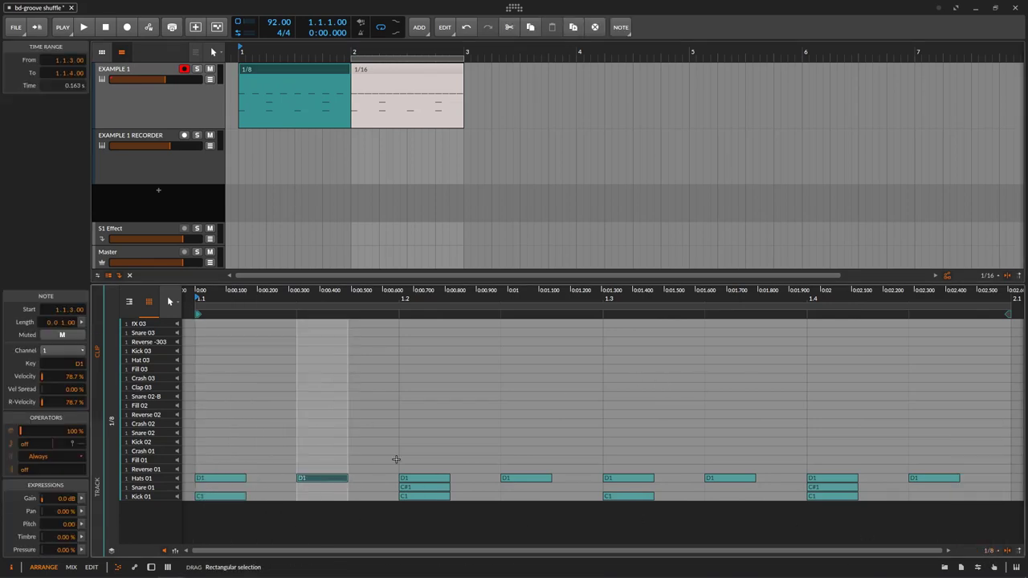
{"action": "left_click_drag", "start_coordinate": [413, 449], "coordinate": [437, 514]}
{"action": "left_click_drag", "start_coordinate": [523, 442], "coordinate": [546, 506]}
{"action": "left_click_drag", "start_coordinate": [598, 437], "coordinate": [631, 537]}
{"action": "left_click_drag", "start_coordinate": [725, 442], "coordinate": [764, 506]}
{"action": "left_click_drag", "start_coordinate": [807, 440], "coordinate": [829, 527]}
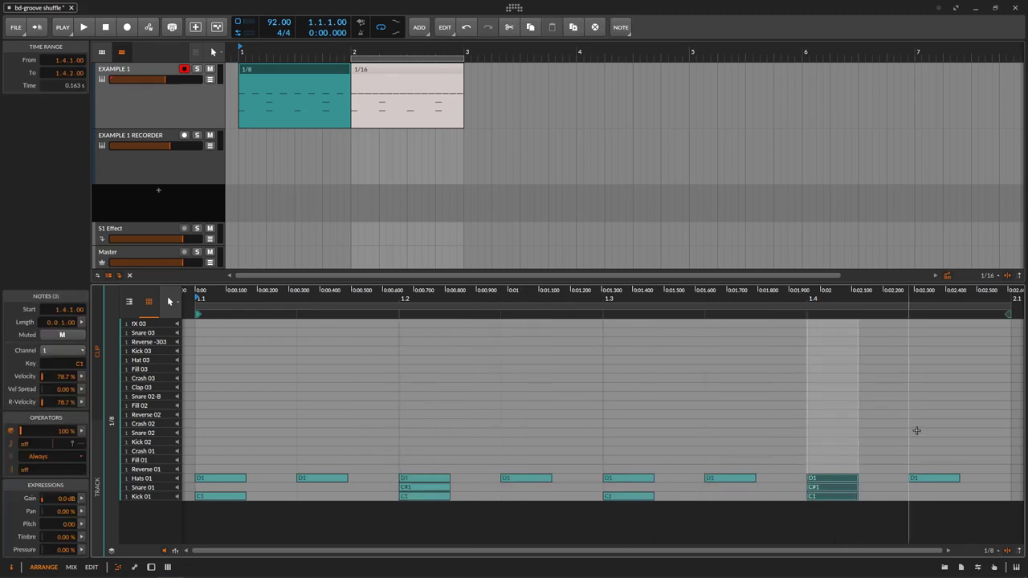
{"action": "left_click_drag", "start_coordinate": [915, 433], "coordinate": [941, 523]}
Open the 1/16 clip and select the notes of its first beat to examine the sixteenth-note hats.
{"action": "left_click", "coordinate": [379, 79]}
{"action": "left_click", "coordinate": [376, 77]}
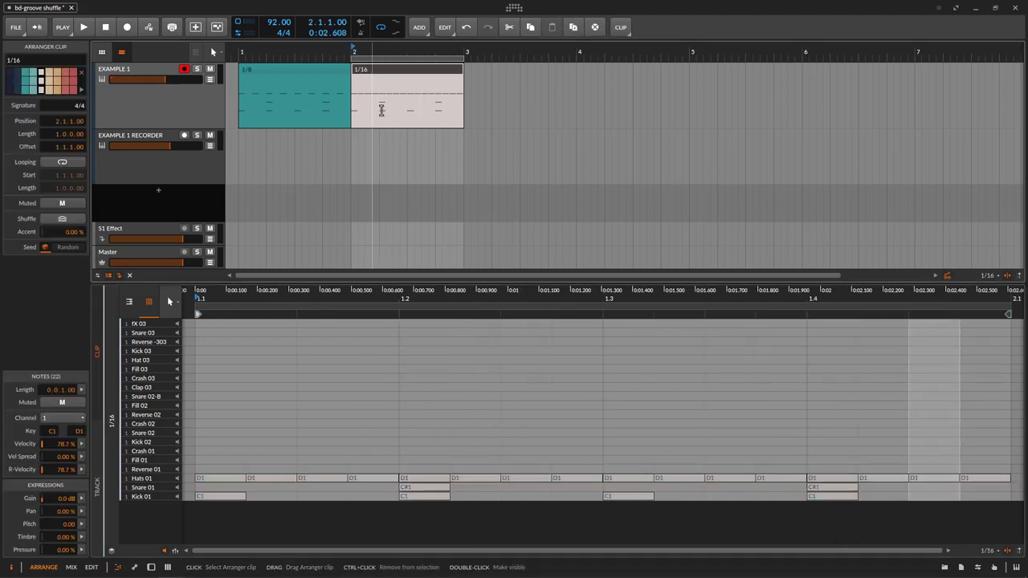
{"action": "left_click_drag", "start_coordinate": [214, 437], "coordinate": [373, 517]}
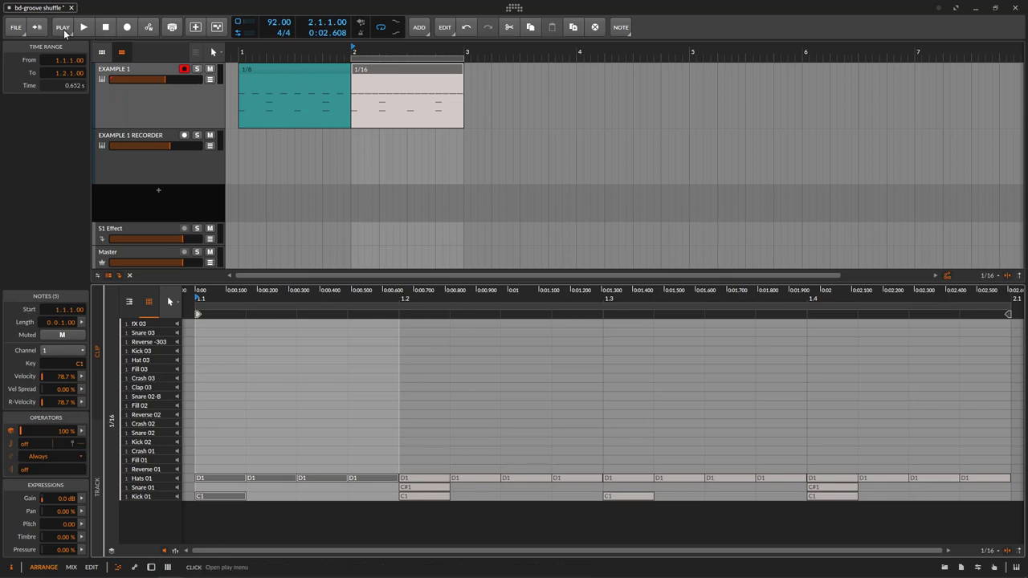
Move the loop region back to bar 1 over the 1/8 clip and start playback.
{"action": "left_click", "coordinate": [274, 68]}
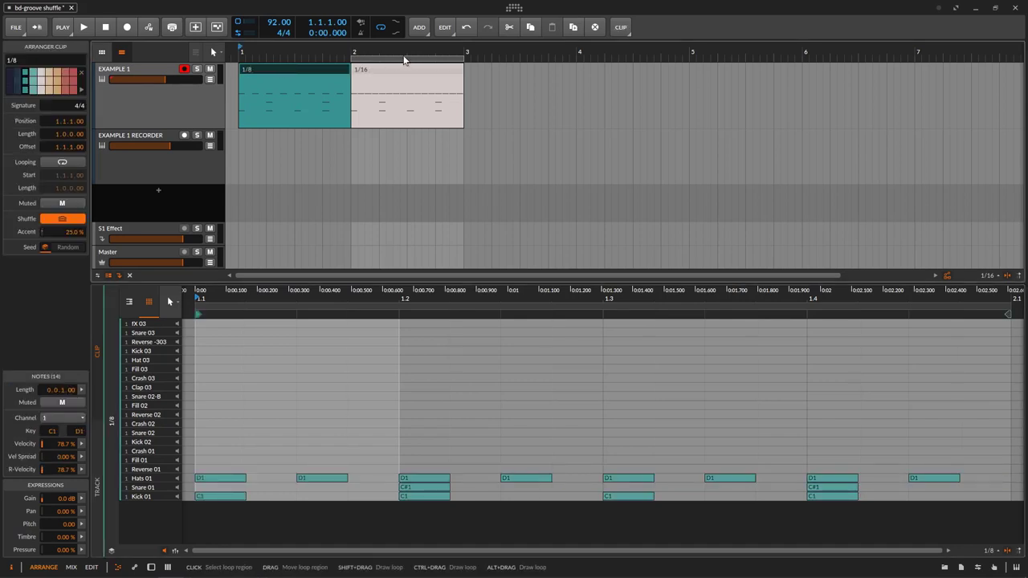
{"action": "left_click_drag", "start_coordinate": [388, 58], "coordinate": [263, 58]}
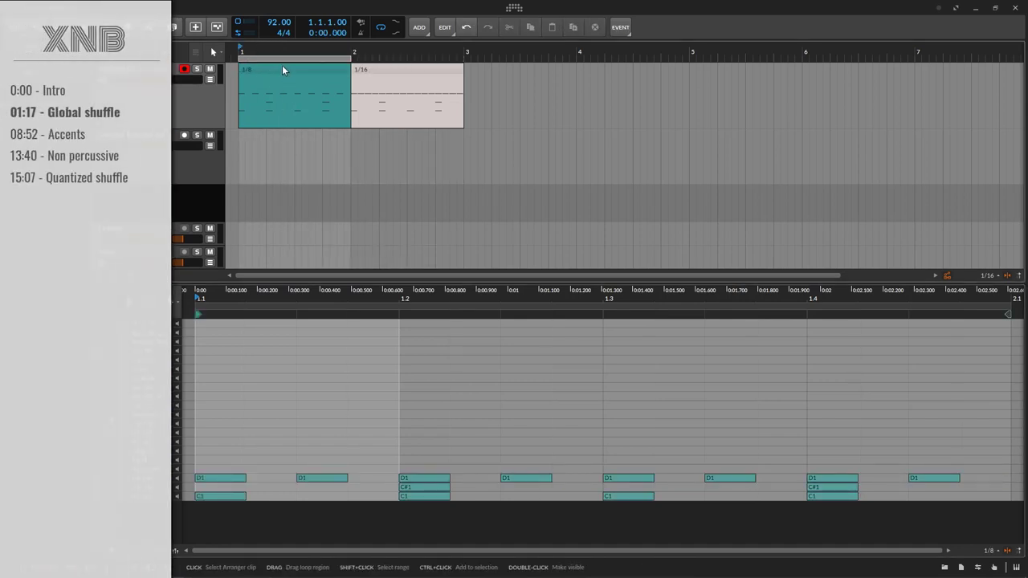
{"action": "left_click", "coordinate": [281, 67]}
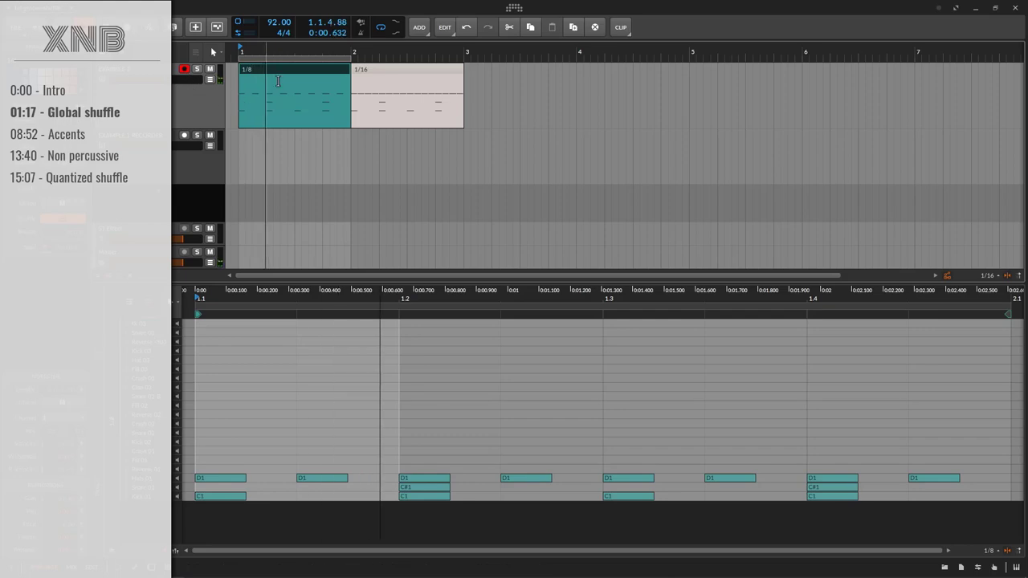
Enable the global groove and lower its Shuffle amount to 0%.
{"action": "left_click", "coordinate": [61, 30]}
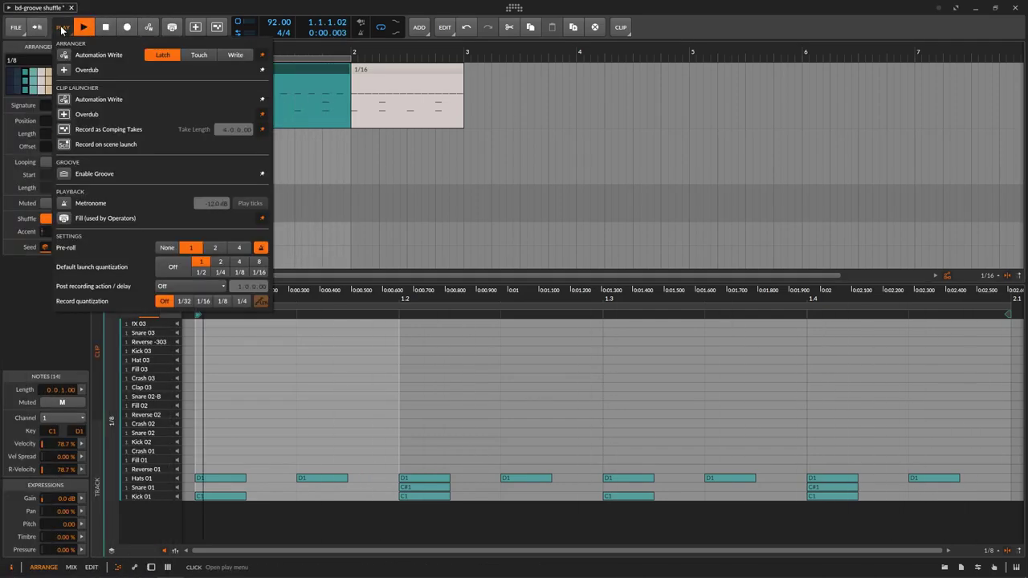
{"action": "left_click", "coordinate": [77, 174]}
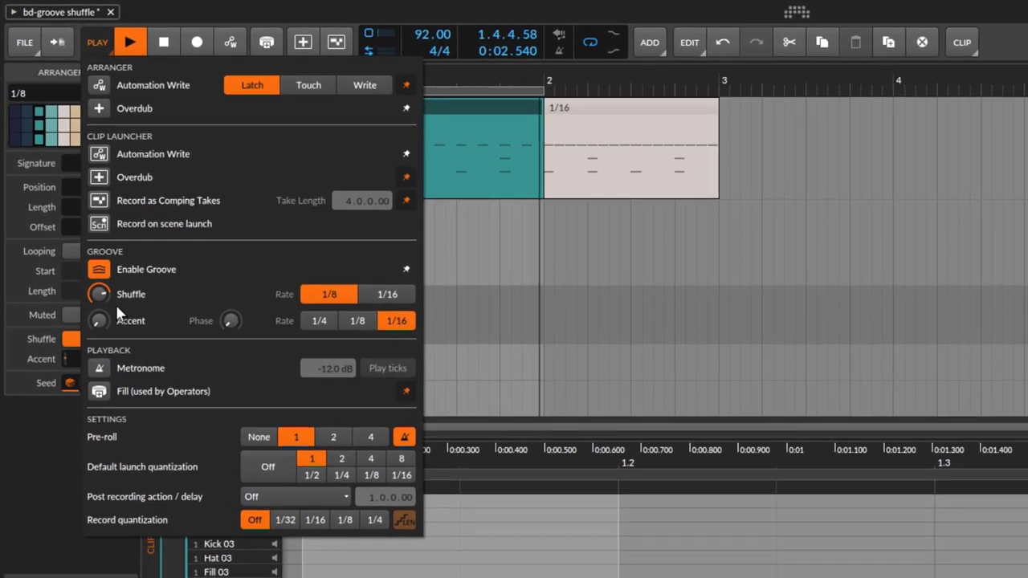
{"action": "left_click_drag", "start_coordinate": [104, 298], "coordinate": [105, 353]}
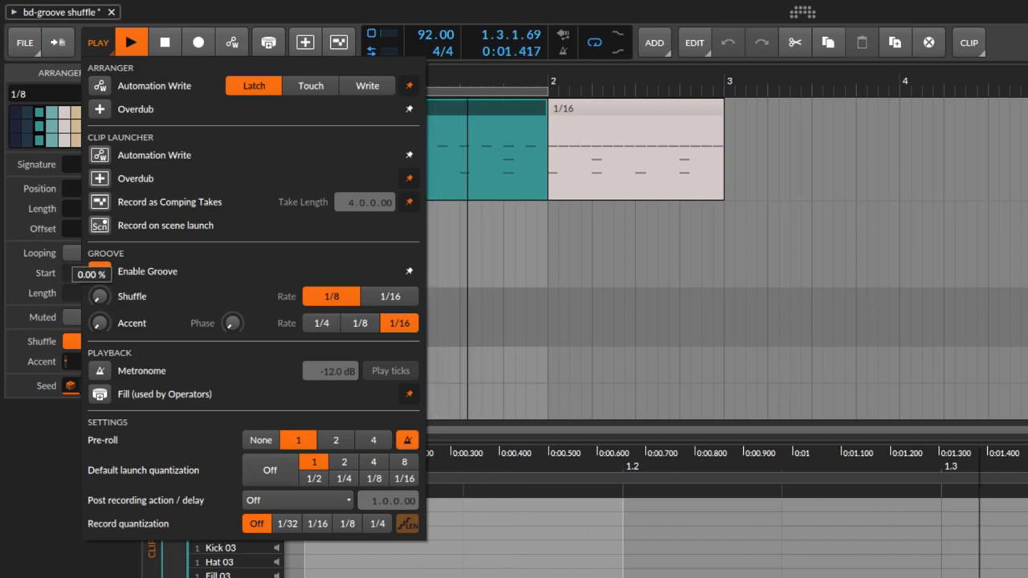
Toggle the global groove off and on repeatedly during playback, leaving it enabled.
{"action": "left_click", "coordinate": [102, 273]}
{"action": "left_click", "coordinate": [102, 272]}
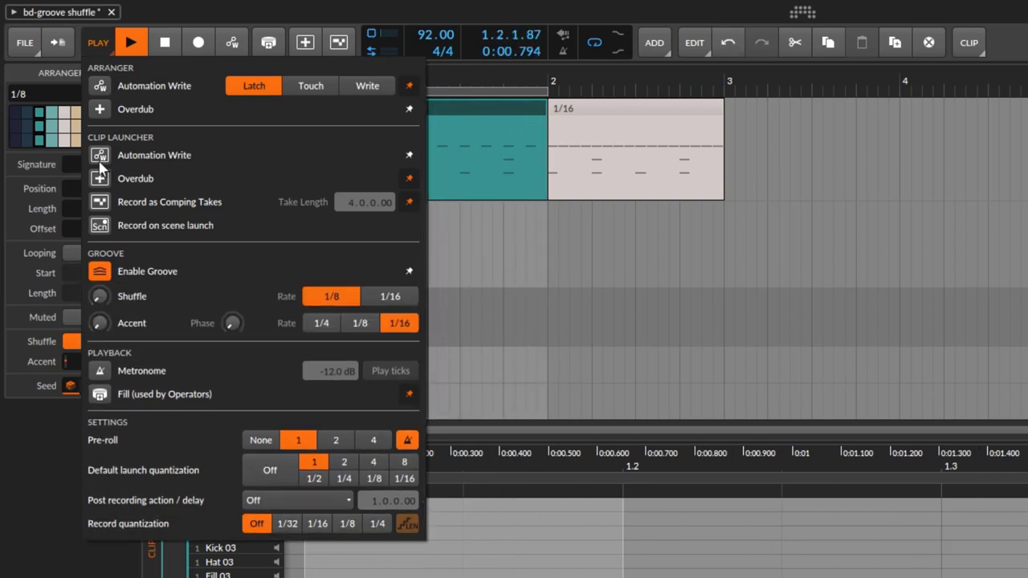
{"action": "left_click", "coordinate": [99, 273]}
{"action": "left_click", "coordinate": [99, 273]}
{"action": "left_click", "coordinate": [100, 273]}
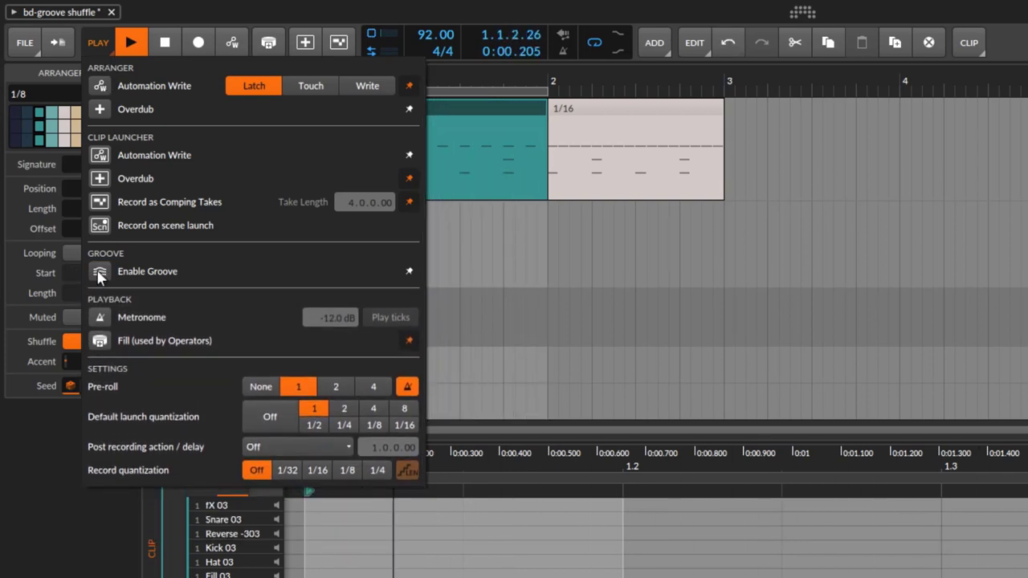
{"action": "left_click", "coordinate": [100, 274]}
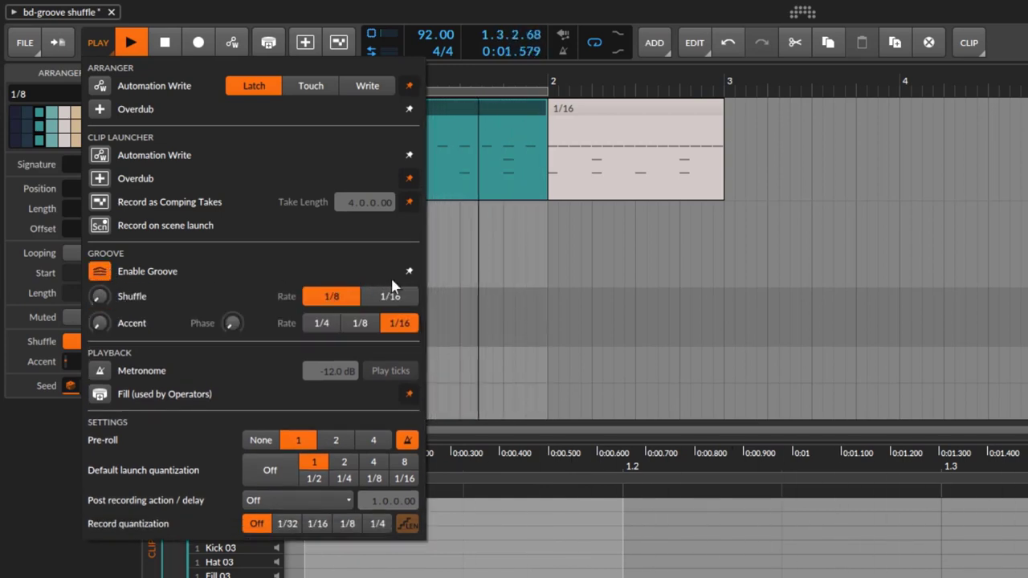
Pin the Enable Groove toggle to the transport bar and stop playback.
{"action": "left_click", "coordinate": [410, 272]}
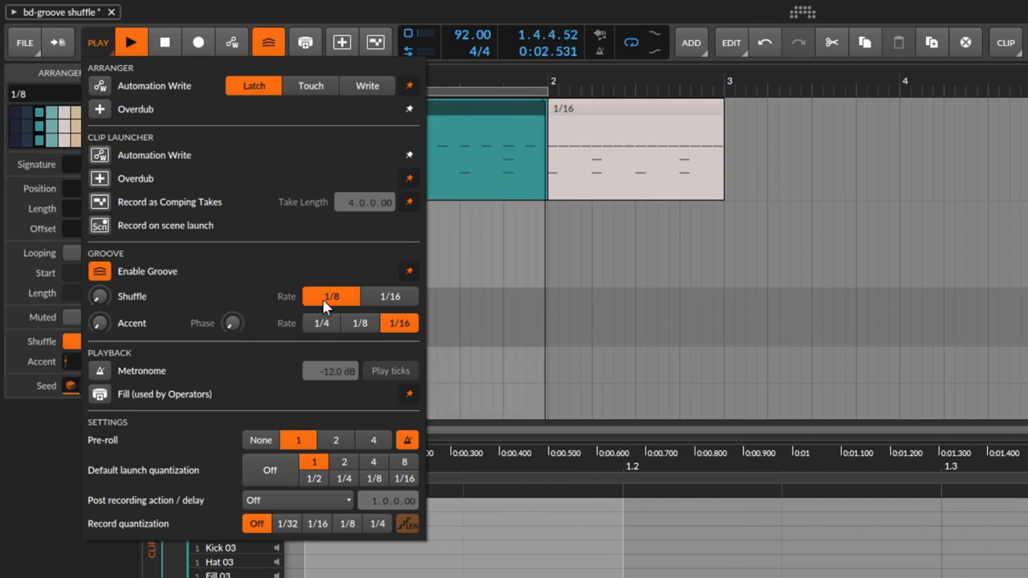
{"action": "key", "text": "space"}
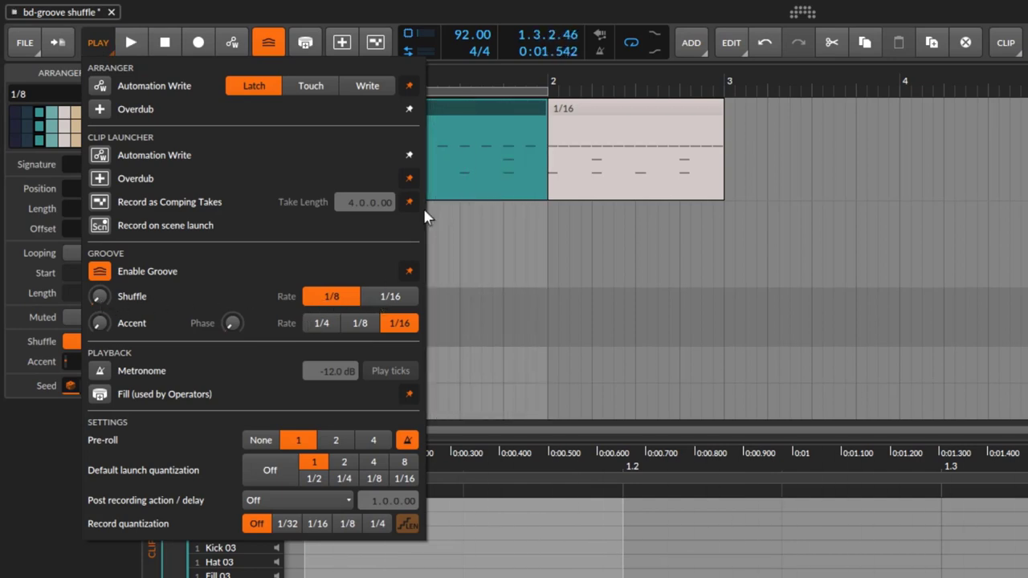
{"action": "left_click", "coordinate": [466, 103]}
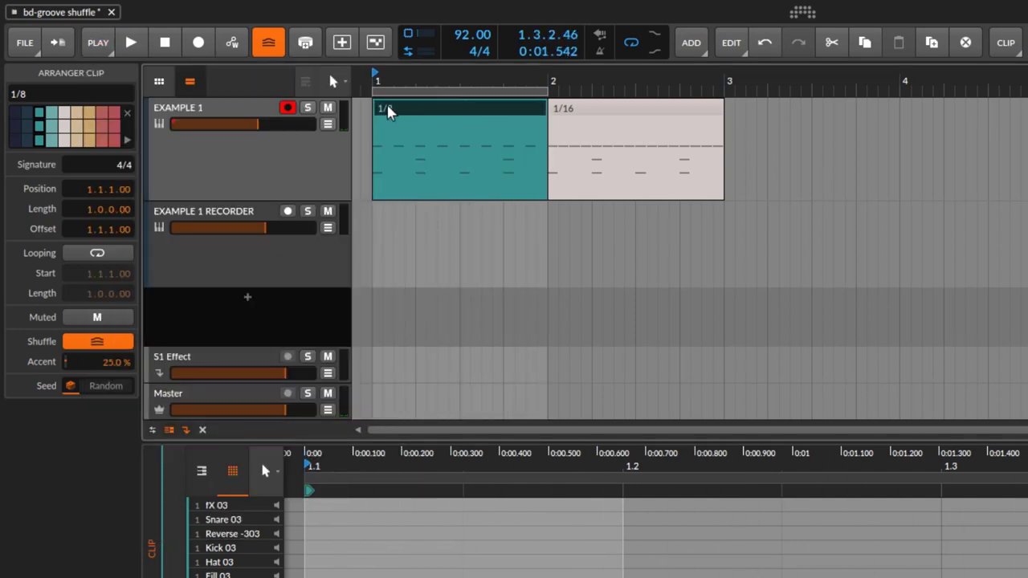
Select the 1/16 clip, try the 1/16 global shuffle rate and return the rate to 1/8.
{"action": "left_click", "coordinate": [99, 42]}
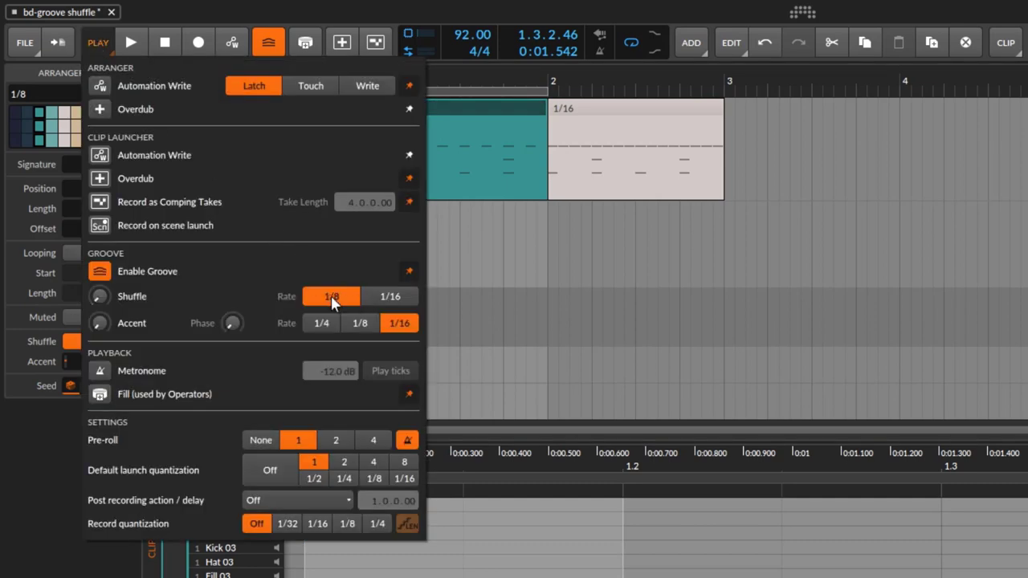
{"action": "left_click", "coordinate": [636, 121]}
{"action": "left_click", "coordinate": [623, 111]}
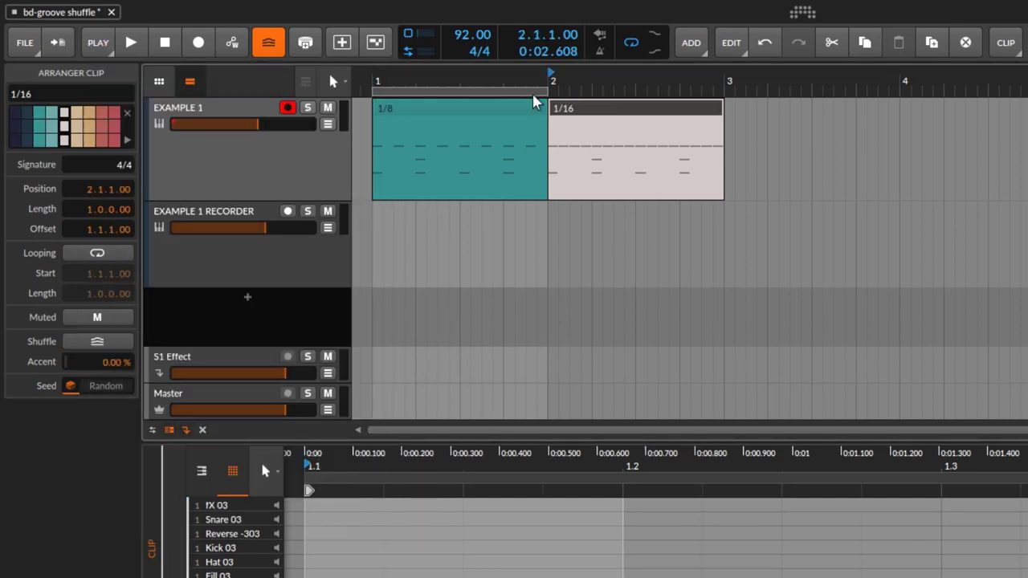
{"action": "left_click", "coordinate": [102, 48]}
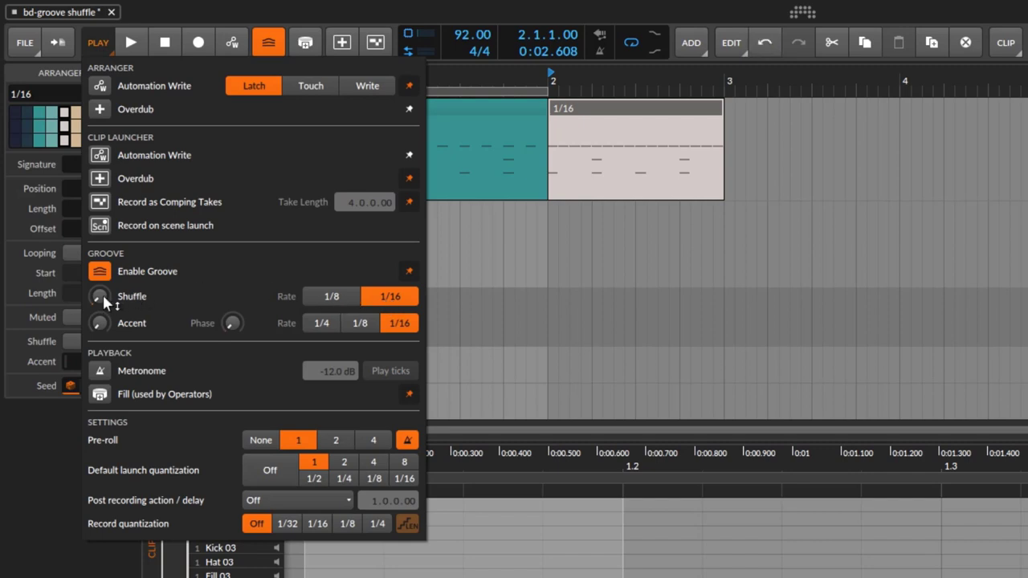
{"action": "left_click", "coordinate": [327, 297]}
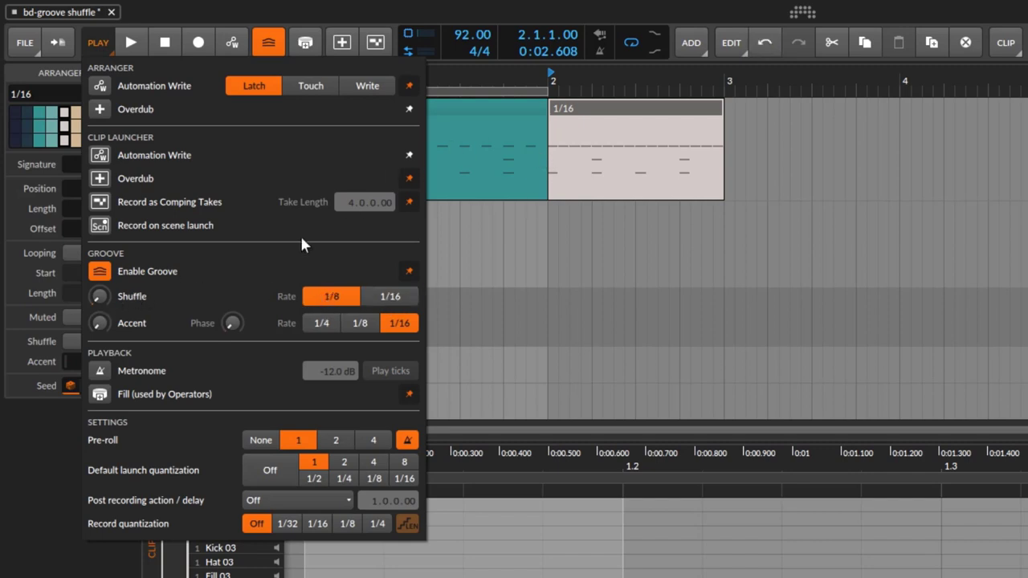
Restart playback from bar 1 and raise the global Shuffle amount to 75%.
{"action": "key", "text": "space"}
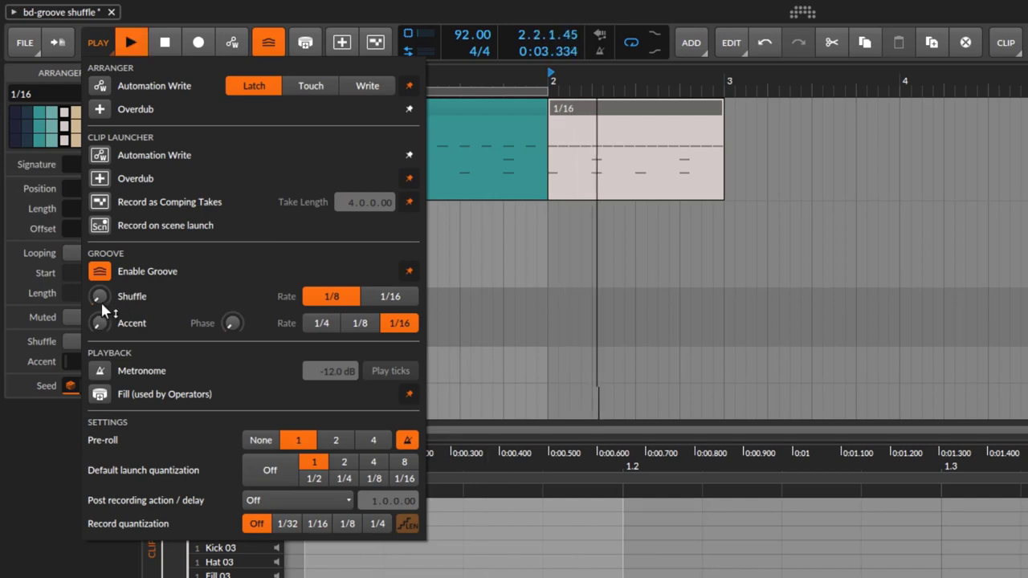
{"action": "double_click", "coordinate": [164, 46]}
{"action": "left_click", "coordinate": [133, 45]}
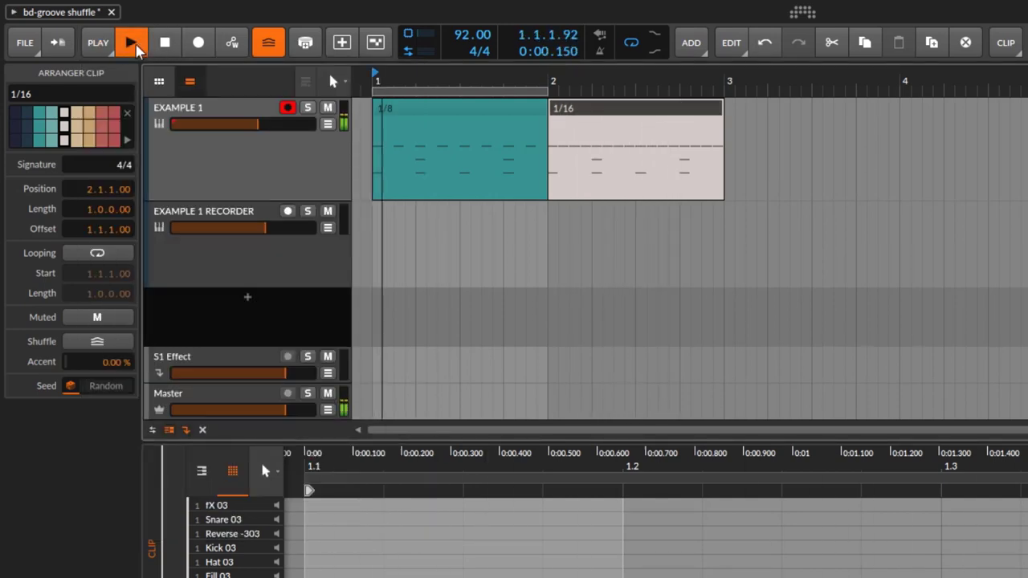
{"action": "left_click", "coordinate": [101, 45]}
{"action": "left_click_drag", "start_coordinate": [98, 299], "coordinate": [98, 274]}
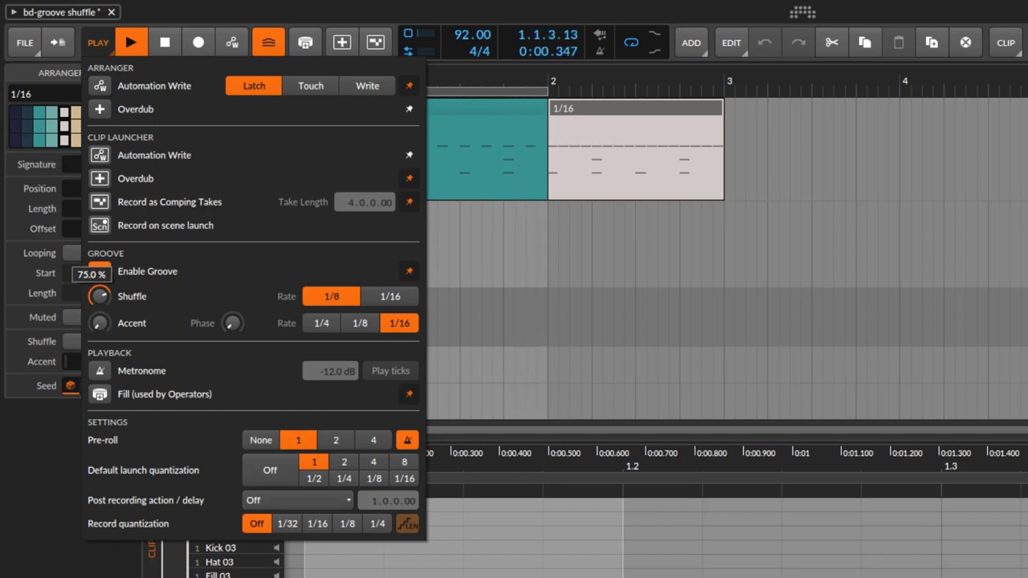
{"action": "left_click_drag", "start_coordinate": [98, 296], "coordinate": [96, 299]}
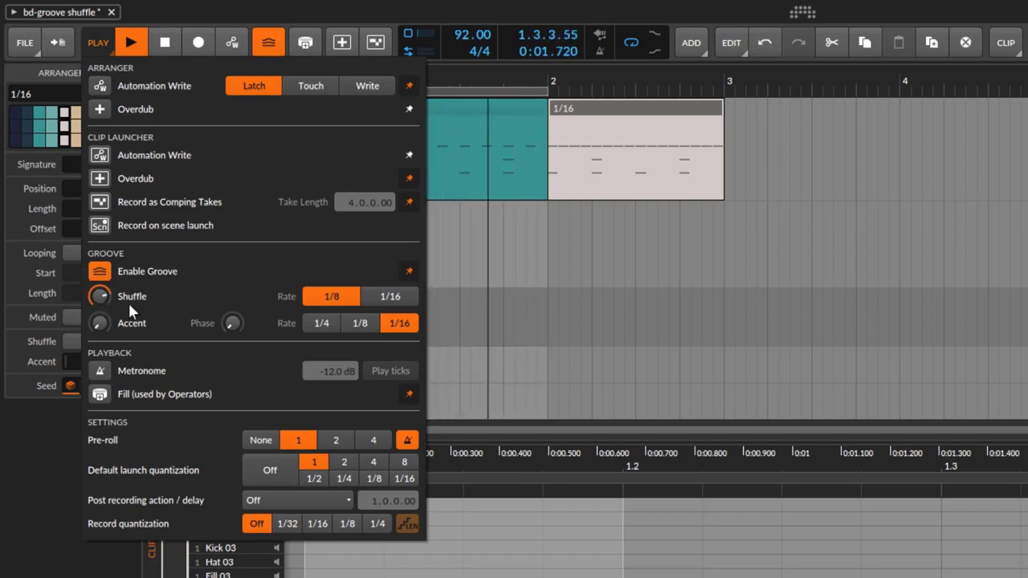
{"action": "left_click_drag", "start_coordinate": [98, 297], "coordinate": [100, 299]}
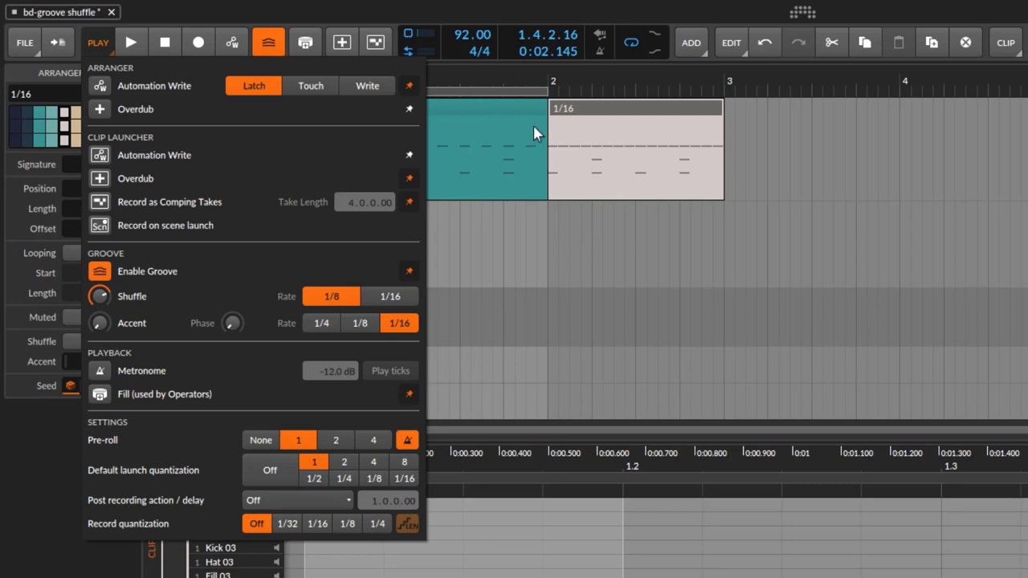
Open the 1/8 clip and examine the offbeat hat at 1.1.3 and the notes on beat 1.2.
{"action": "left_click", "coordinate": [507, 114]}
{"action": "left_click", "coordinate": [490, 111]}
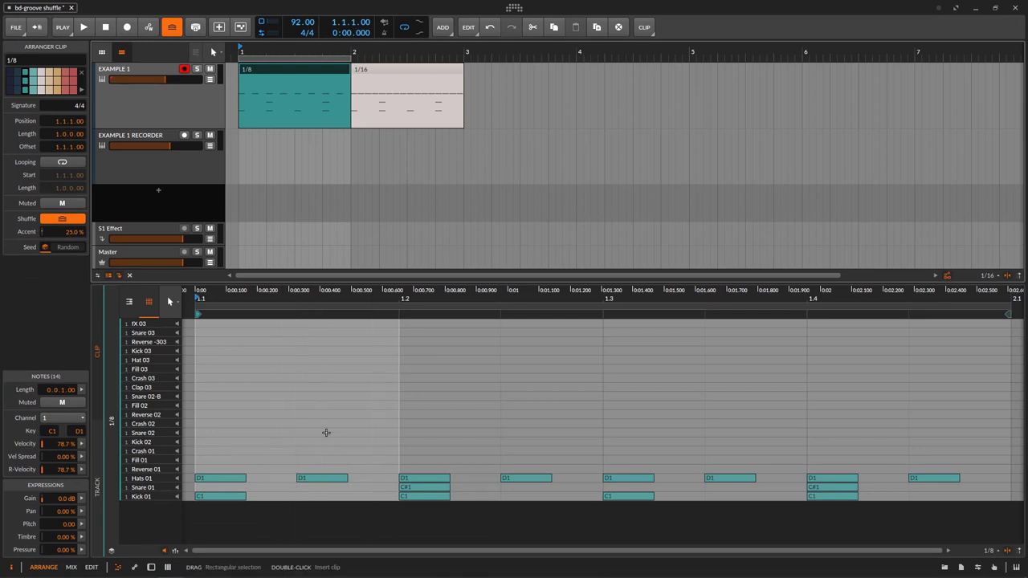
{"action": "left_click", "coordinate": [296, 391]}
{"action": "left_click_drag", "start_coordinate": [296, 391], "coordinate": [343, 528]}
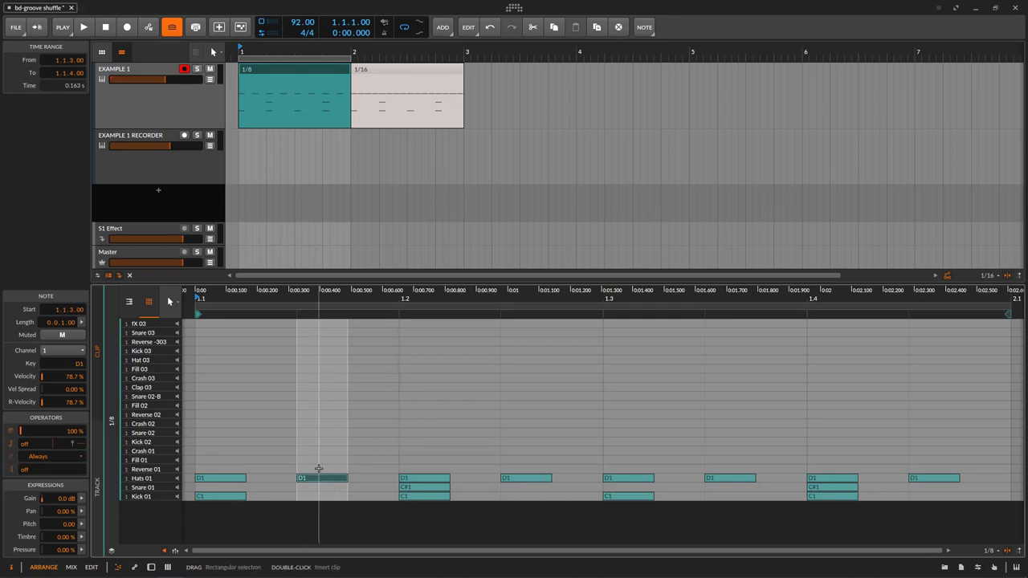
{"action": "left_click", "coordinate": [417, 480]}
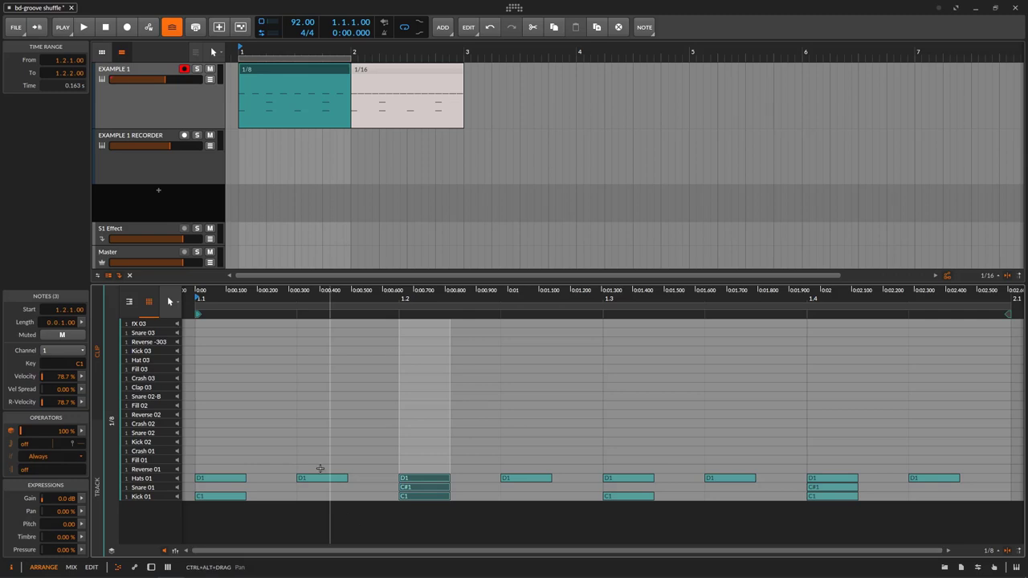
Examine the on-beat notes of the 1/8 clip at beats 1.1, 1.2, 1.3 and 1.4.
{"action": "left_click", "coordinate": [227, 431]}
{"action": "left_click_drag", "start_coordinate": [227, 430], "coordinate": [235, 533]}
{"action": "left_click_drag", "start_coordinate": [408, 441], "coordinate": [425, 522]}
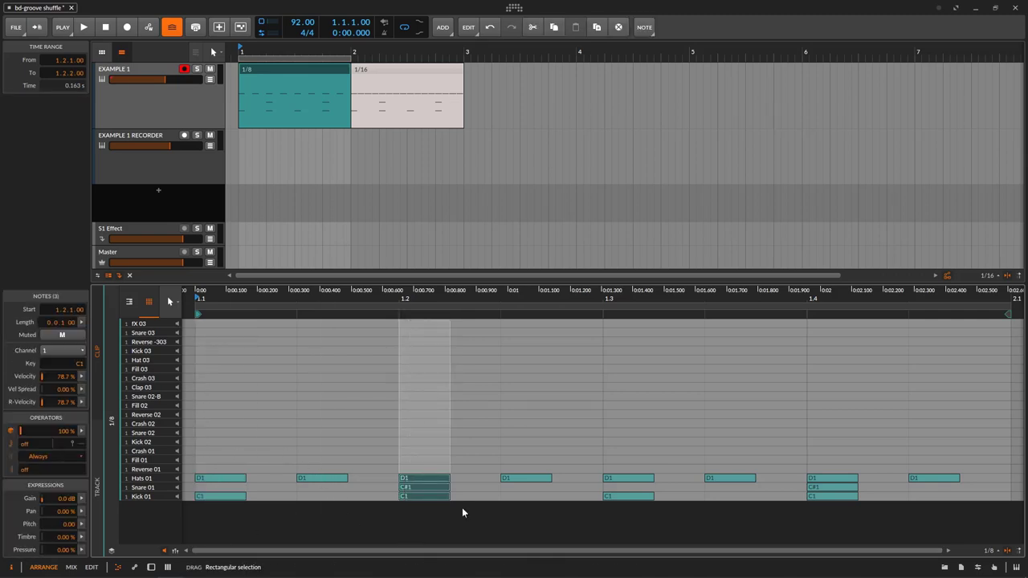
{"action": "left_click_drag", "start_coordinate": [592, 436], "coordinate": [621, 524]}
{"action": "left_click_drag", "start_coordinate": [835, 426], "coordinate": [848, 496]}
{"action": "left_click_drag", "start_coordinate": [239, 436], "coordinate": [330, 478]}
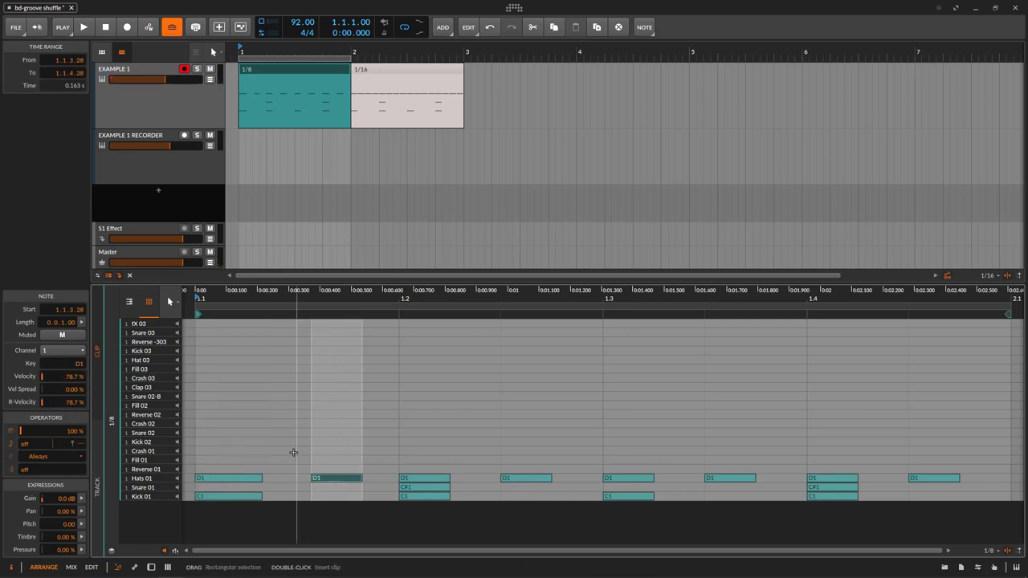
{"action": "left_click", "coordinate": [290, 454]}
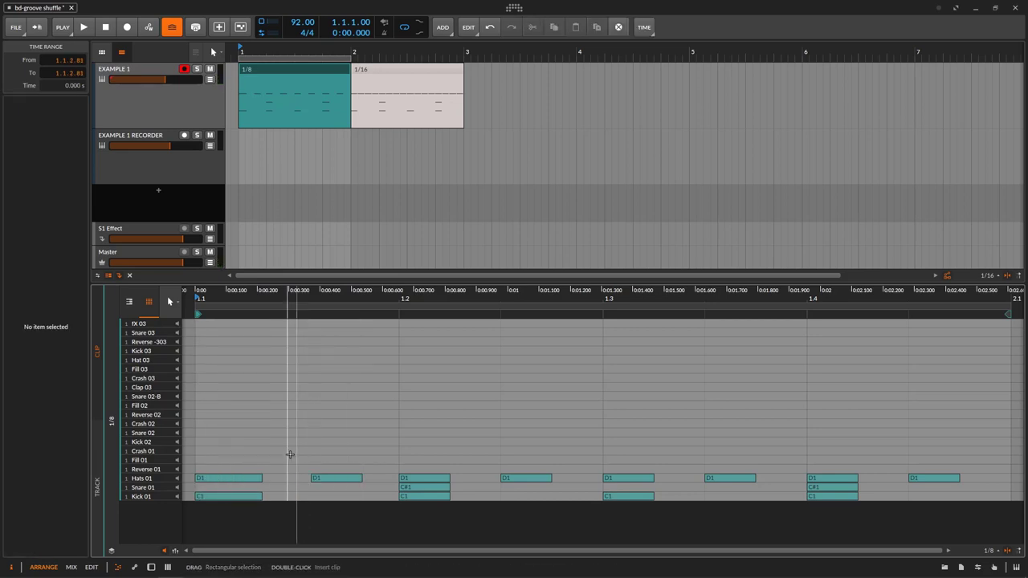
{"action": "key", "text": "ctrl+z"}
{"action": "key", "text": "ctrl+z"}
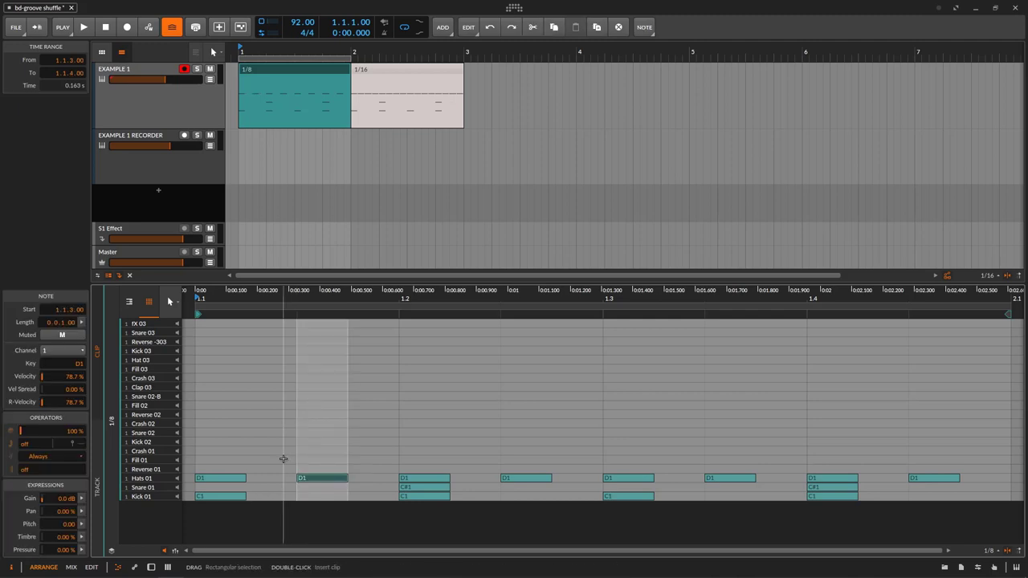
Shift the four offbeat hats of the 1/8 clip later by hand, the first to 1.1.3.38 and the last to 1.4.3.36.
{"action": "left_click", "coordinate": [324, 462]}
{"action": "left_click_drag", "start_coordinate": [321, 478], "coordinate": [340, 478]}
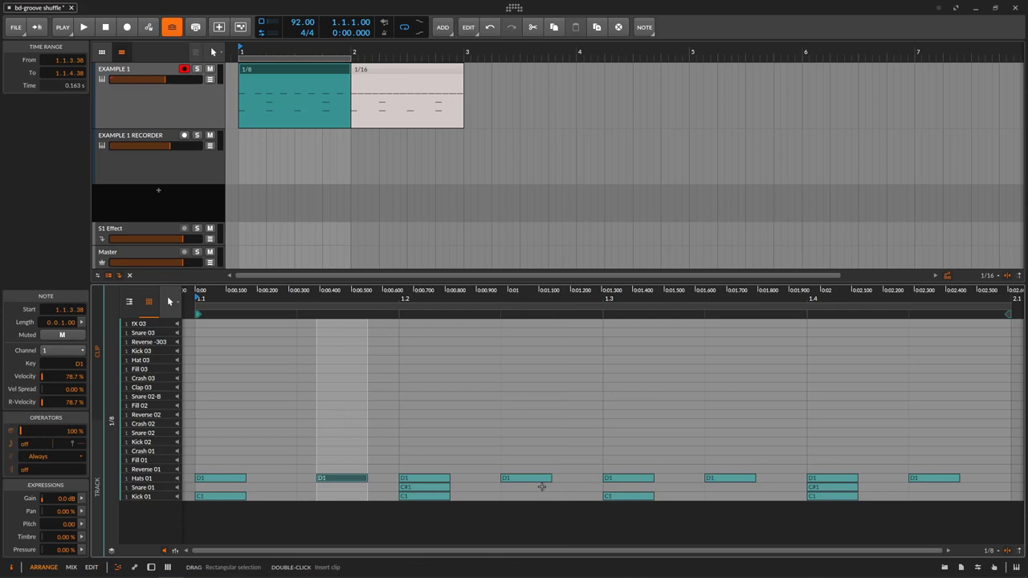
{"action": "left_click_drag", "start_coordinate": [530, 479], "coordinate": [553, 481]}
{"action": "left_click_drag", "start_coordinate": [755, 479], "coordinate": [784, 479]}
{"action": "left_click_drag", "start_coordinate": [927, 481], "coordinate": [944, 481]}
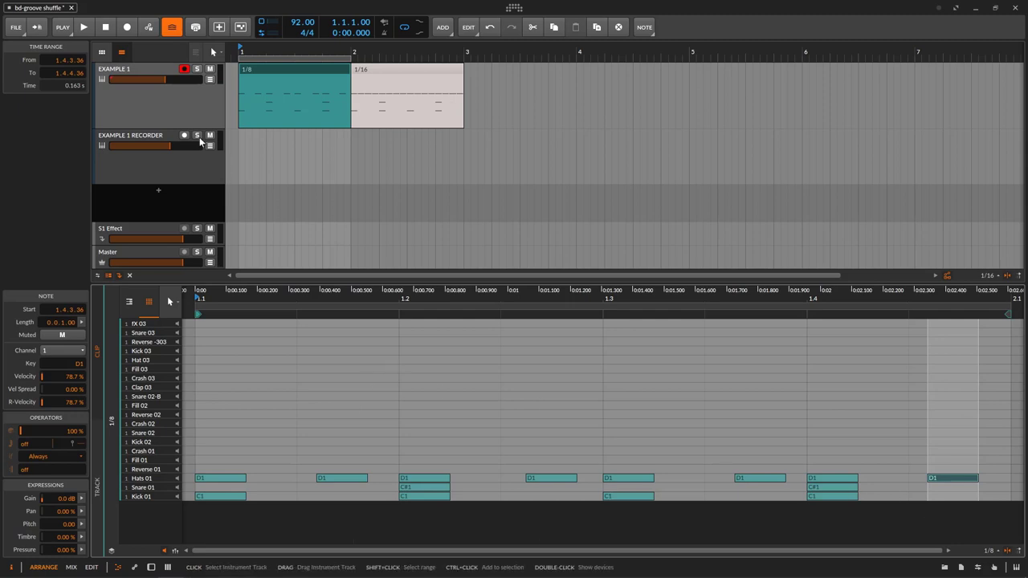
Disable the global groove and listen to the manually shifted hats, then stop playback.
{"action": "left_click", "coordinate": [174, 99]}
{"action": "left_click", "coordinate": [172, 28]}
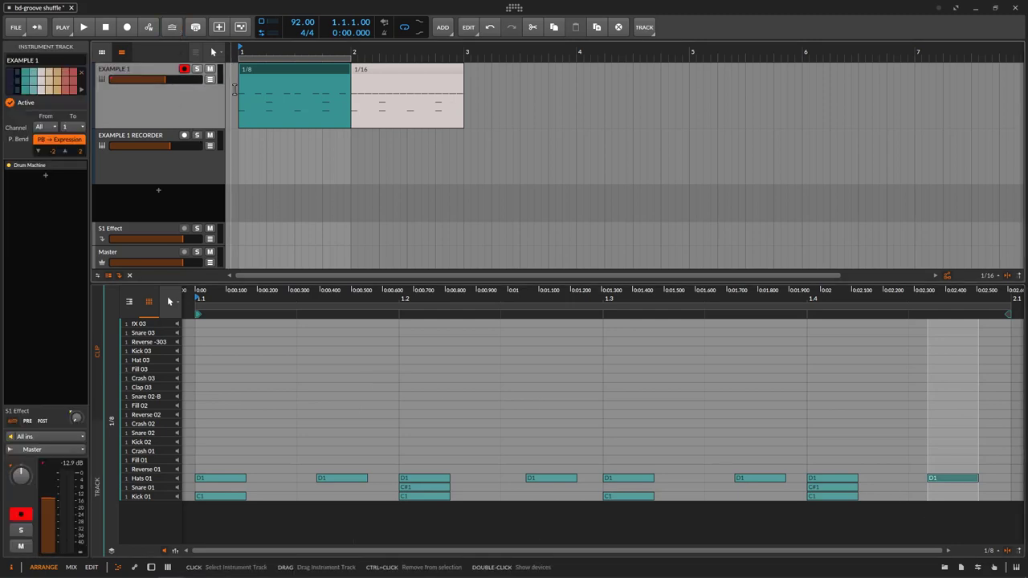
{"action": "key", "text": "space"}
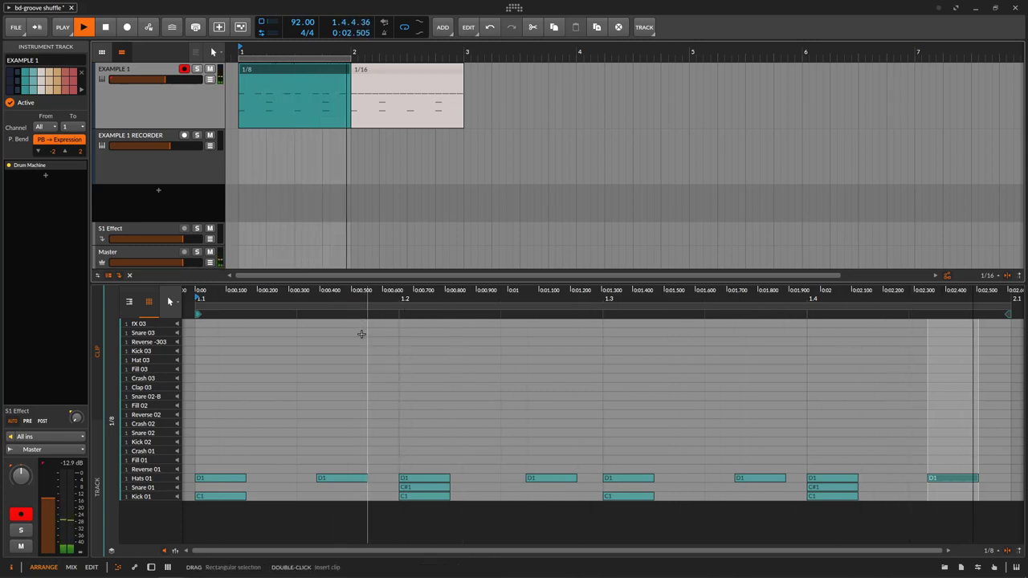
{"action": "left_click", "coordinate": [342, 479]}
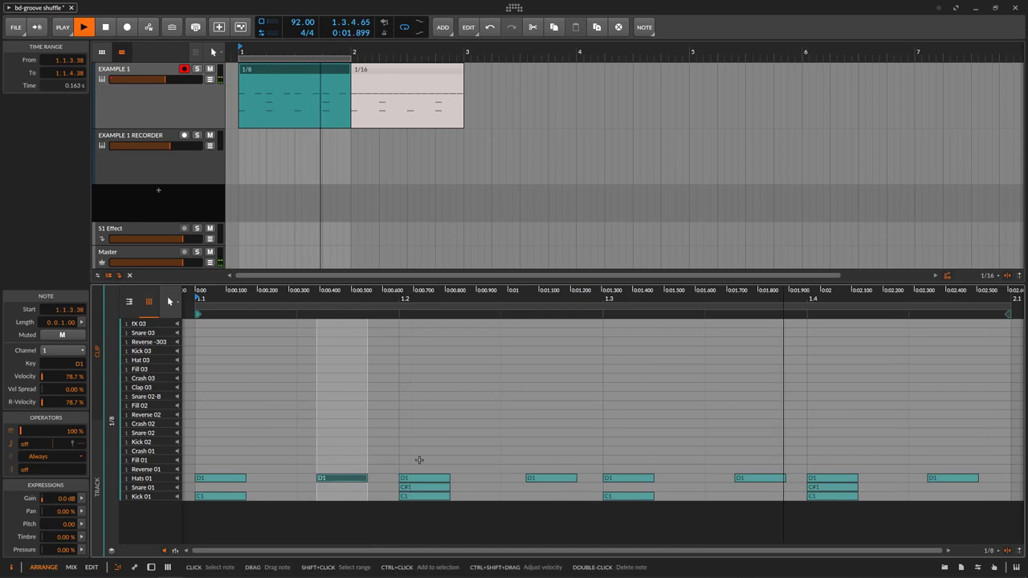
{"action": "left_click", "coordinate": [384, 433]}
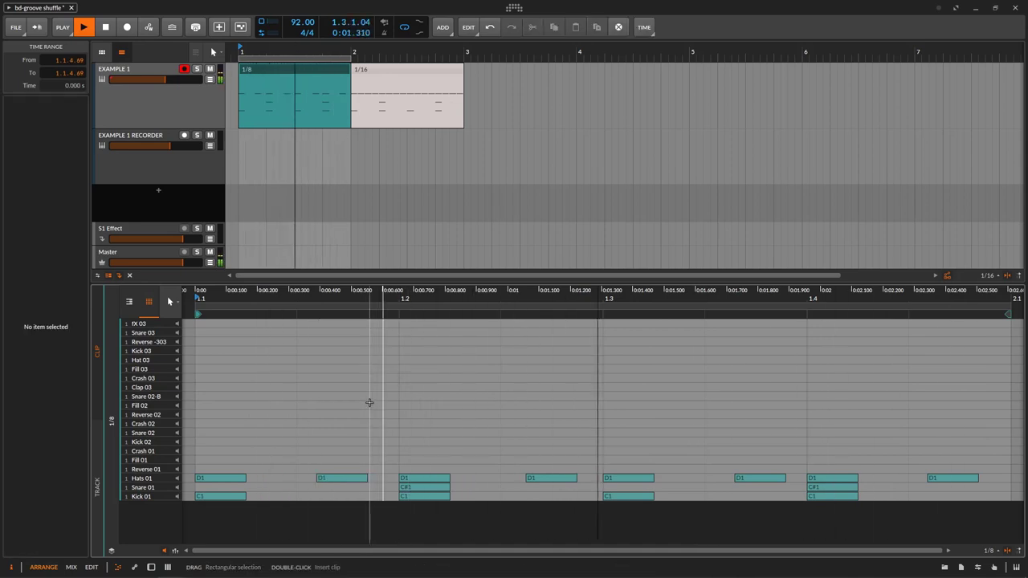
{"action": "key", "text": "space"}
Undo the manual shifts of the offbeat hats in the 1/8 clip.
{"action": "key", "text": "ctrl+z"}
{"action": "key", "text": "ctrl+z"}
{"action": "key", "text": "ctrl+z"}
{"action": "key", "text": "ctrl+z"}
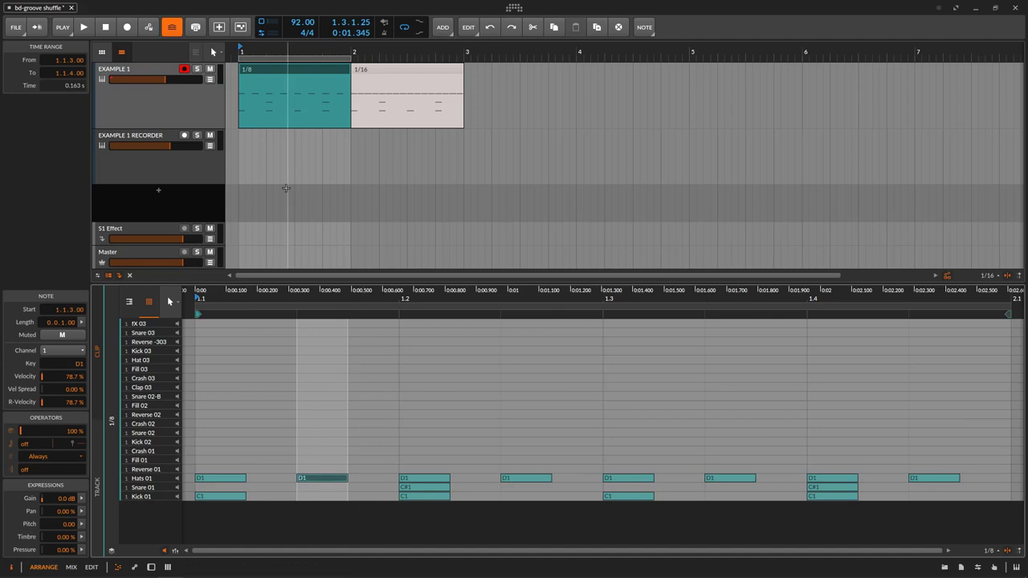
Play the 1/8 clip with groove enabled and set the global Shuffle amount to 100%.
{"action": "left_click", "coordinate": [175, 105]}
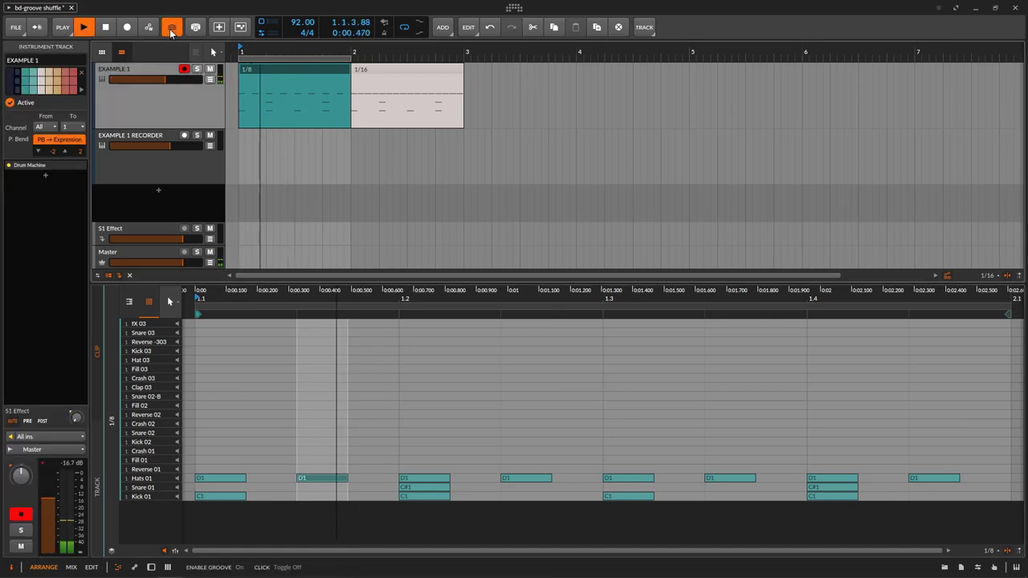
{"action": "left_click", "coordinate": [64, 29]}
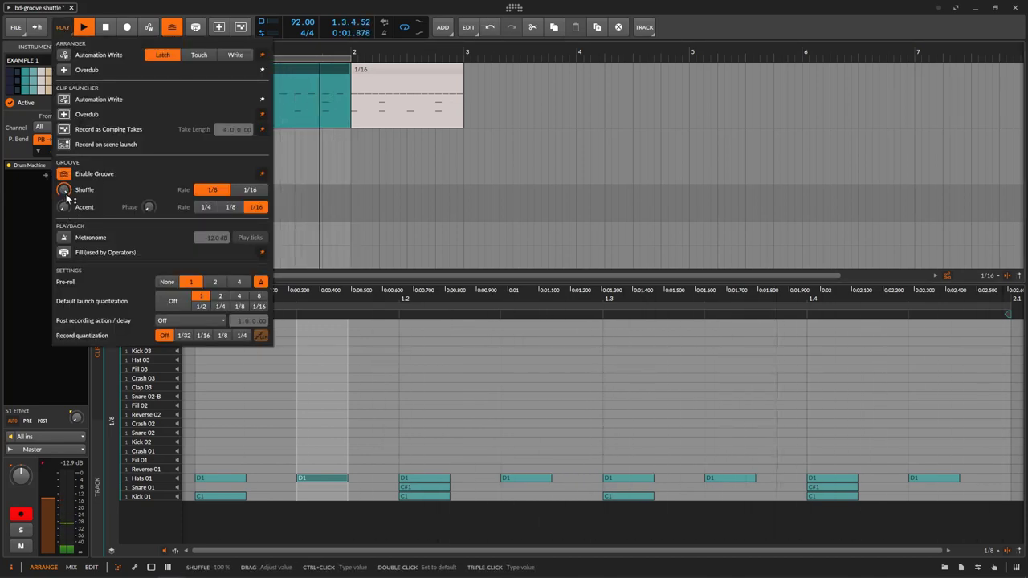
{"action": "left_click_drag", "start_coordinate": [67, 193], "coordinate": [65, 129]}
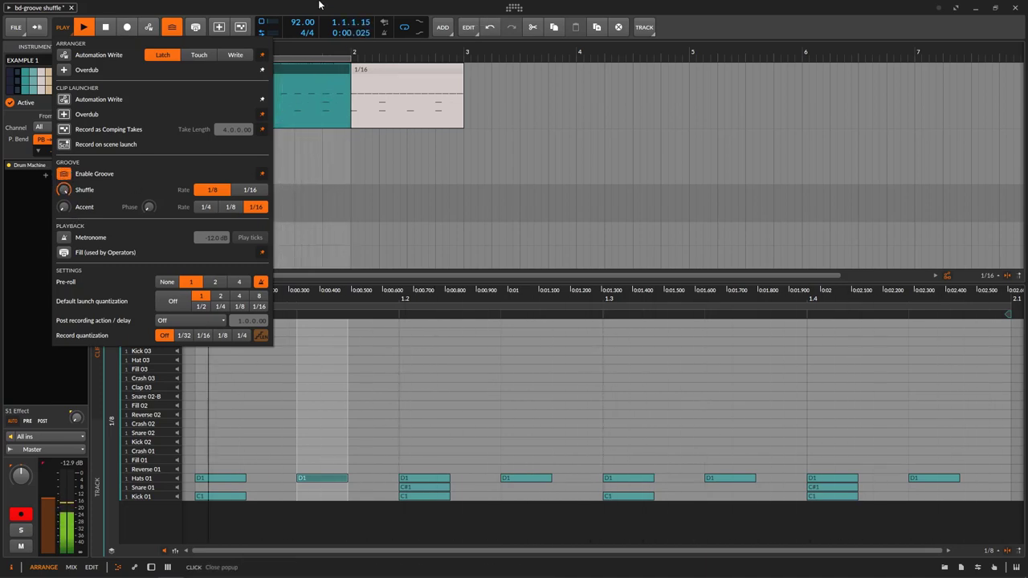
{"action": "left_click", "coordinate": [320, 4]}
Arm the EXAMPLE 1 RECORDER track for recording and stop playback.
{"action": "left_click", "coordinate": [184, 136]}
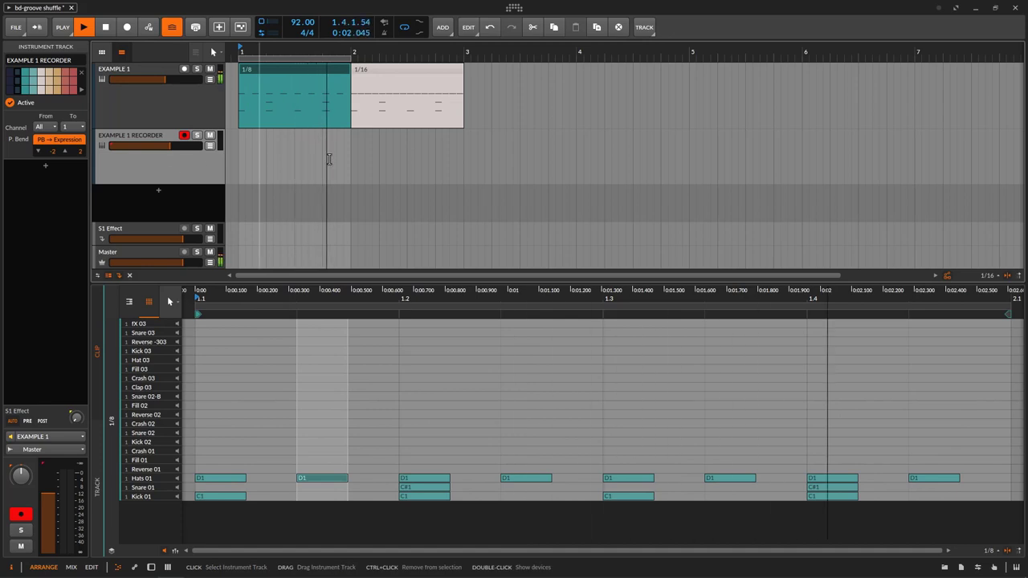
{"action": "left_click", "coordinate": [421, 25]}
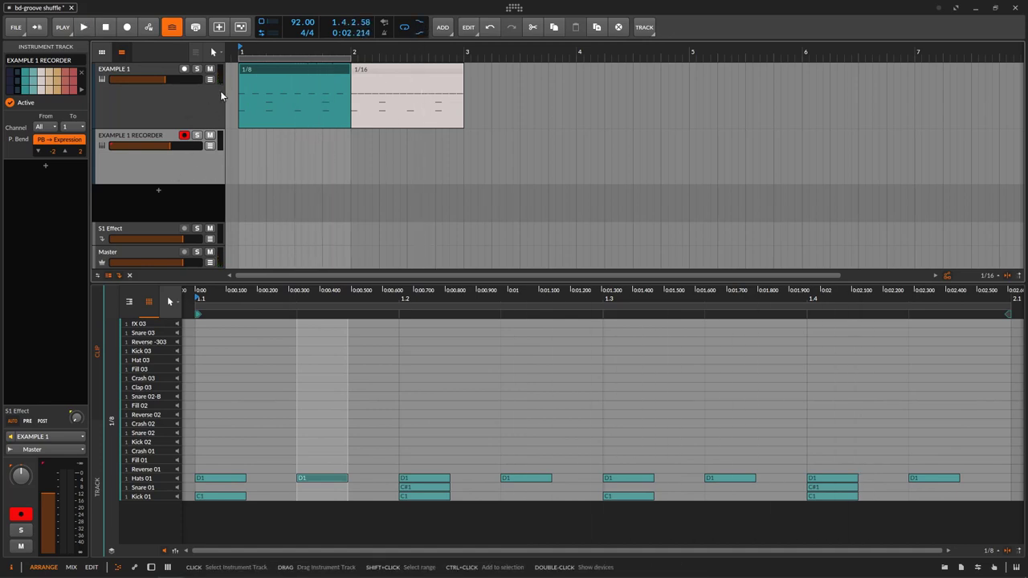
{"action": "left_click", "coordinate": [149, 95]}
{"action": "left_click", "coordinate": [172, 165]}
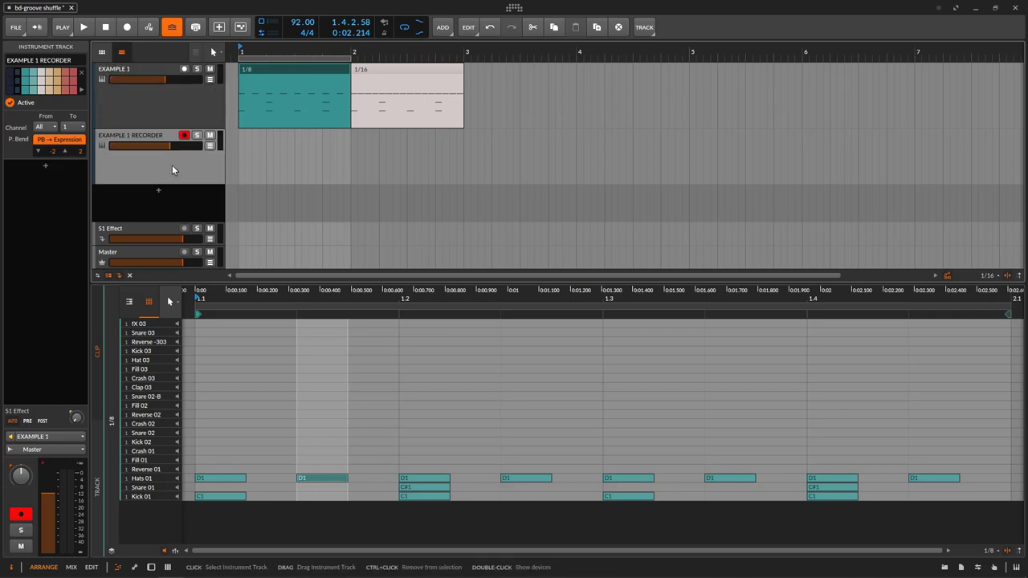
Record one bar of the shuffled 1/8 clip onto the EXAMPLE 1 RECORDER track and open the recorded clip.
{"action": "left_click", "coordinate": [126, 26]}
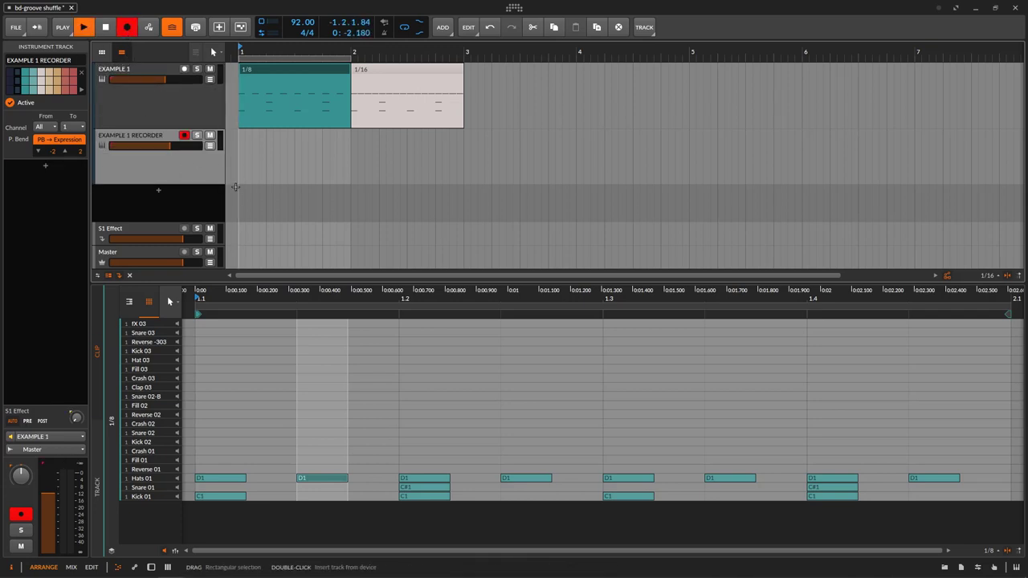
{"action": "left_click", "coordinate": [406, 29]}
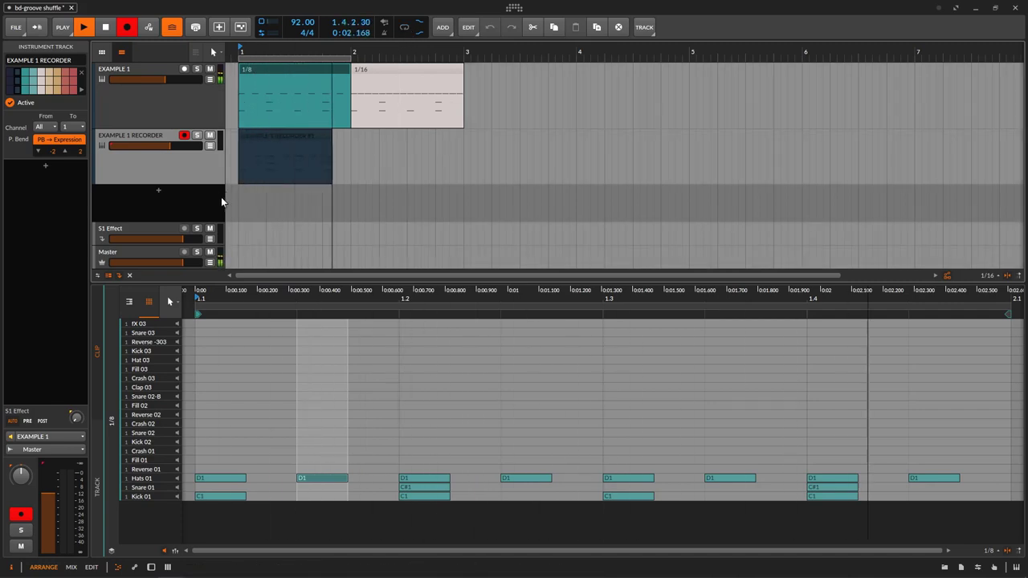
{"action": "key", "text": "space"}
{"action": "left_click", "coordinate": [280, 135]}
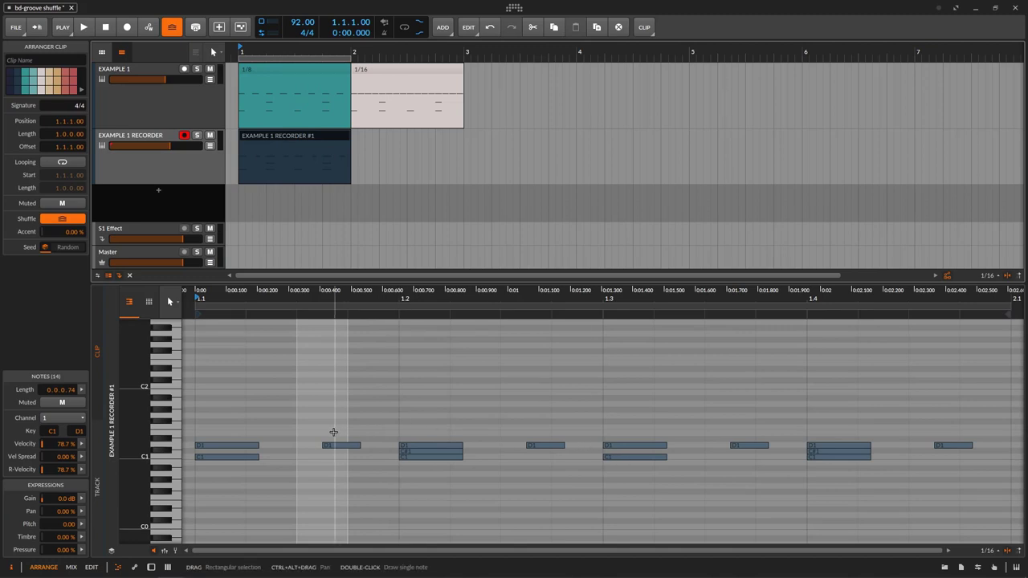
Inspect the recorded hat after 1.1.3 and set the note editor grid to 1/8.
{"action": "left_click_drag", "start_coordinate": [330, 412], "coordinate": [354, 504]}
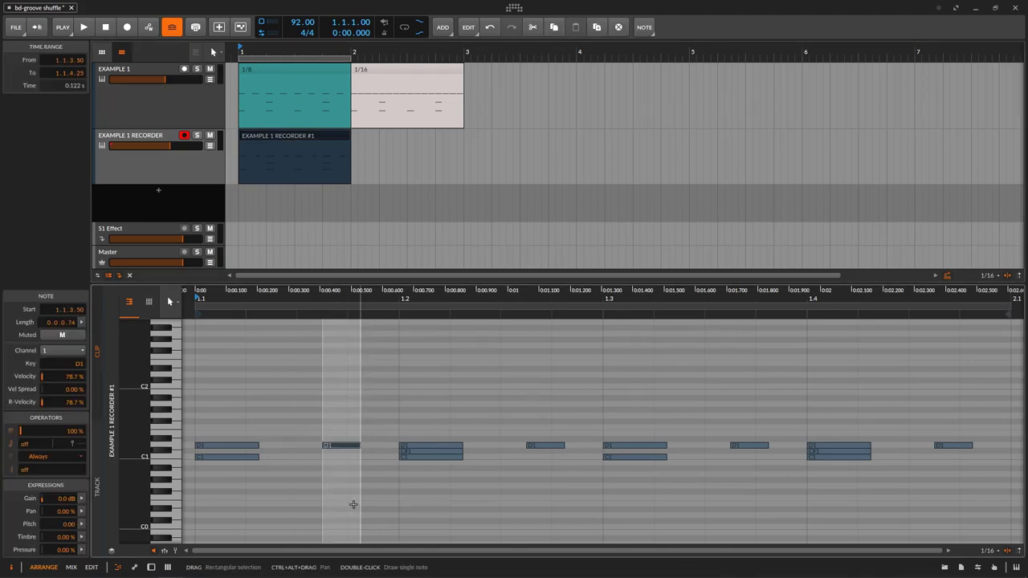
{"action": "left_click", "coordinate": [985, 552]}
{"action": "left_click_drag", "start_coordinate": [976, 461], "coordinate": [976, 454]}
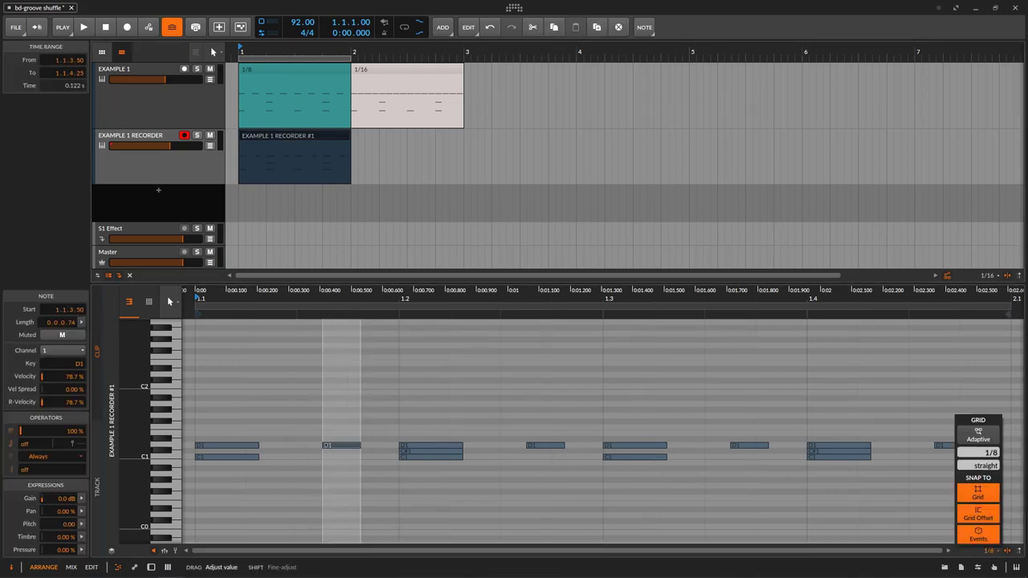
Examine the positions of the recorded offbeat hats against the 1/8 grid in all four beats.
{"action": "left_click_drag", "start_coordinate": [305, 403], "coordinate": [356, 474]}
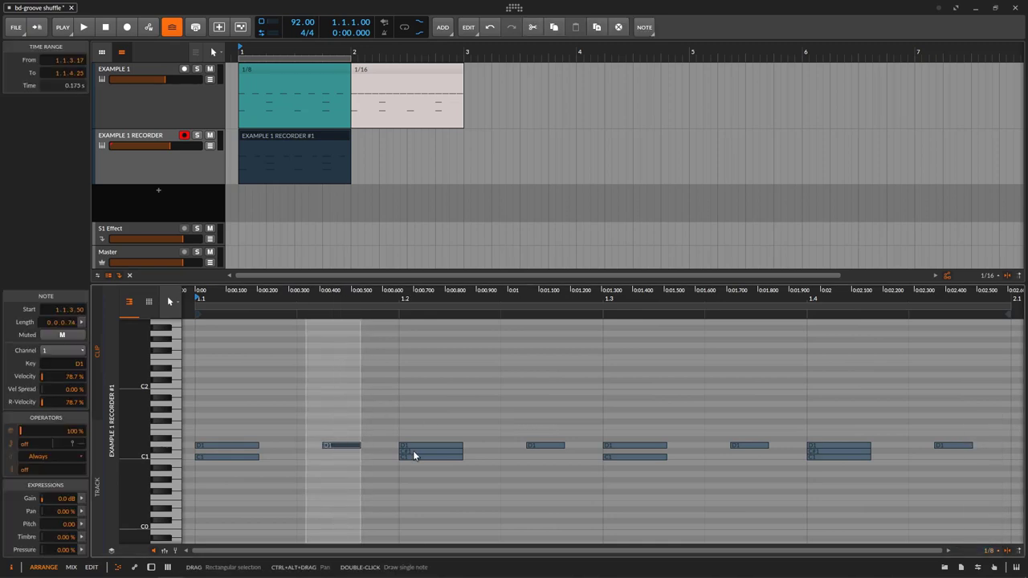
{"action": "left_click_drag", "start_coordinate": [413, 454], "coordinate": [427, 436]}
{"action": "key", "text": "ctrl+z"}
{"action": "left_click_drag", "start_coordinate": [522, 399], "coordinate": [548, 458]}
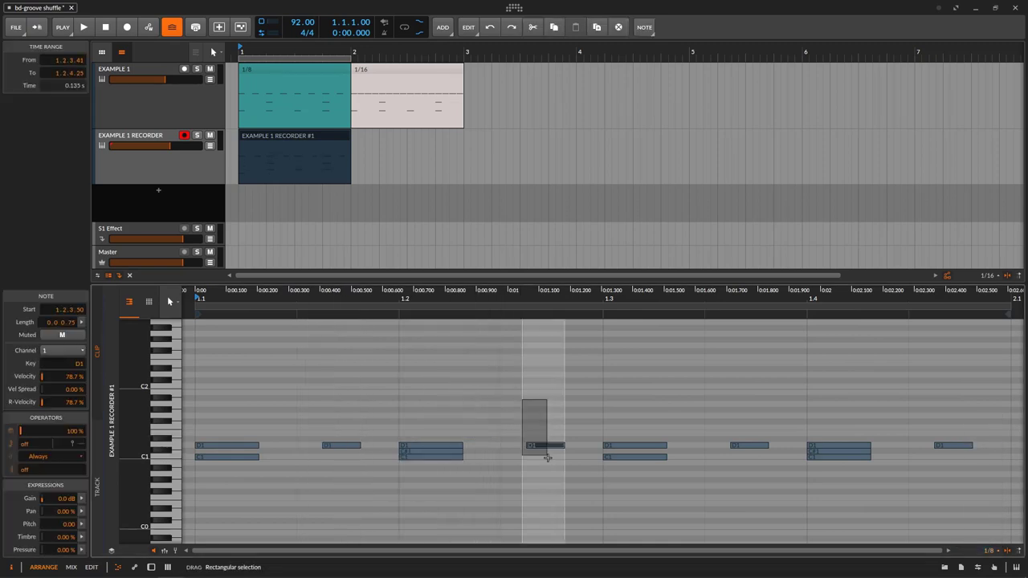
{"action": "left_click_drag", "start_coordinate": [728, 399], "coordinate": [792, 458]}
{"action": "left_click_drag", "start_coordinate": [932, 406], "coordinate": [970, 501]}
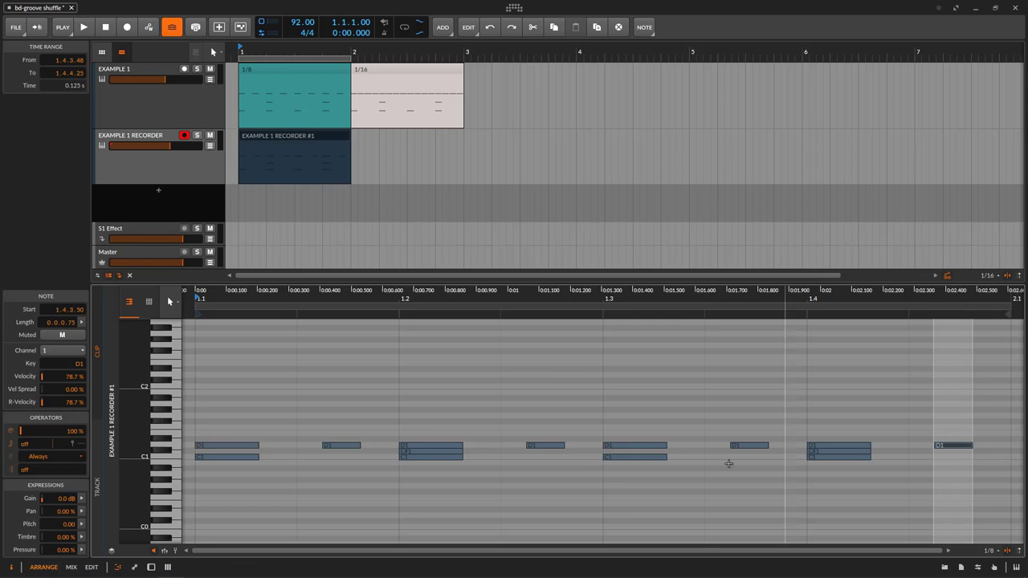
Compare the lengths of the recorded notes on beat 1.1 with the first offbeat hat.
{"action": "mouse_move", "coordinate": [241, 462]}
{"action": "left_mouse_down"}
{"action": "mouse_move", "coordinate": [233, 459]}
{"action": "mouse_move", "coordinate": [253, 447]}
{"action": "left_mouse_up"}
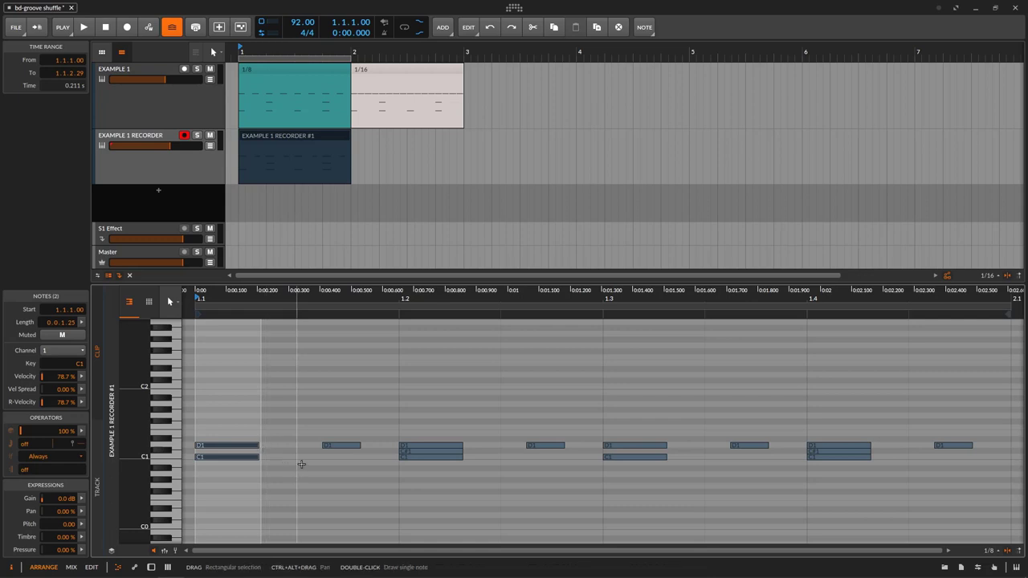
{"action": "left_click", "coordinate": [343, 446]}
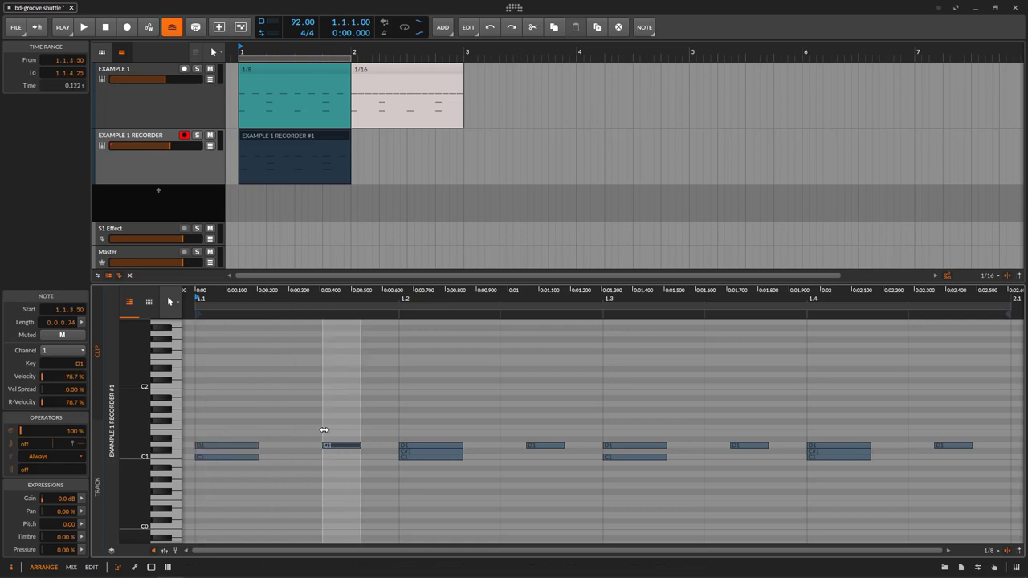
{"action": "left_click_drag", "start_coordinate": [271, 421], "coordinate": [243, 469]}
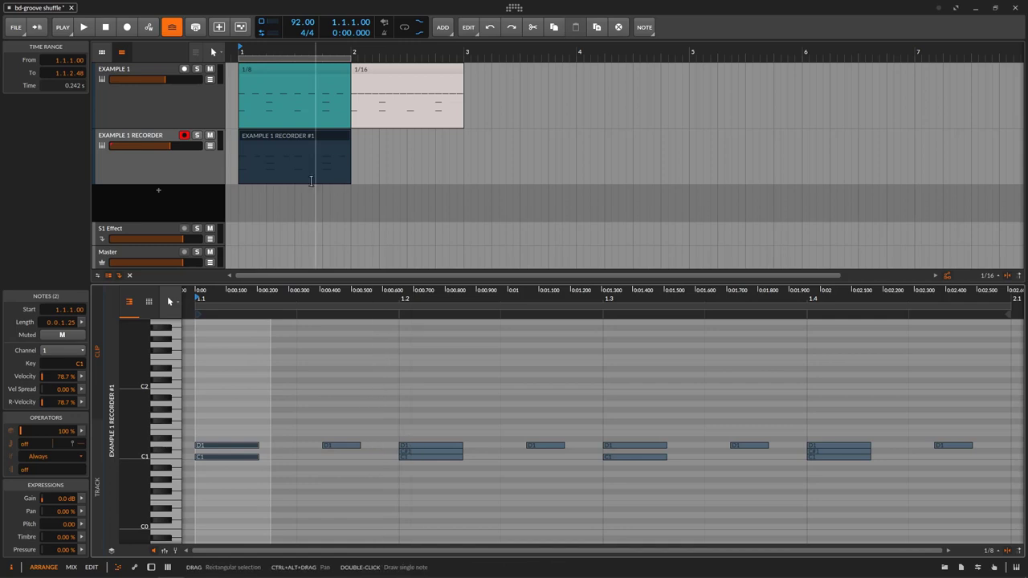
Delete the recorded clip from the EXAMPLE 1 RECORDER track and check the global shuffle rate.
{"action": "left_click", "coordinate": [278, 136]}
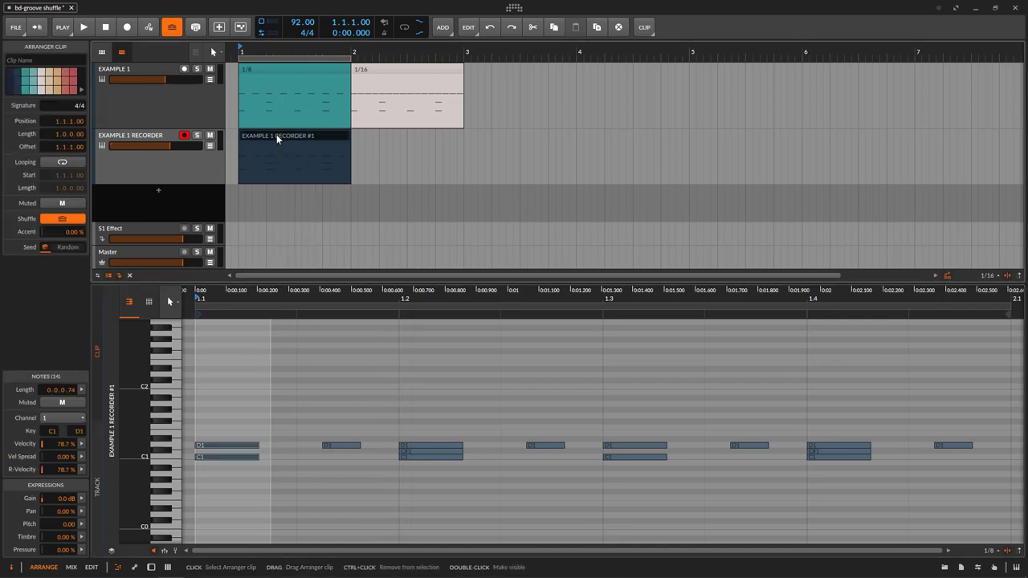
{"action": "key", "text": "Delete"}
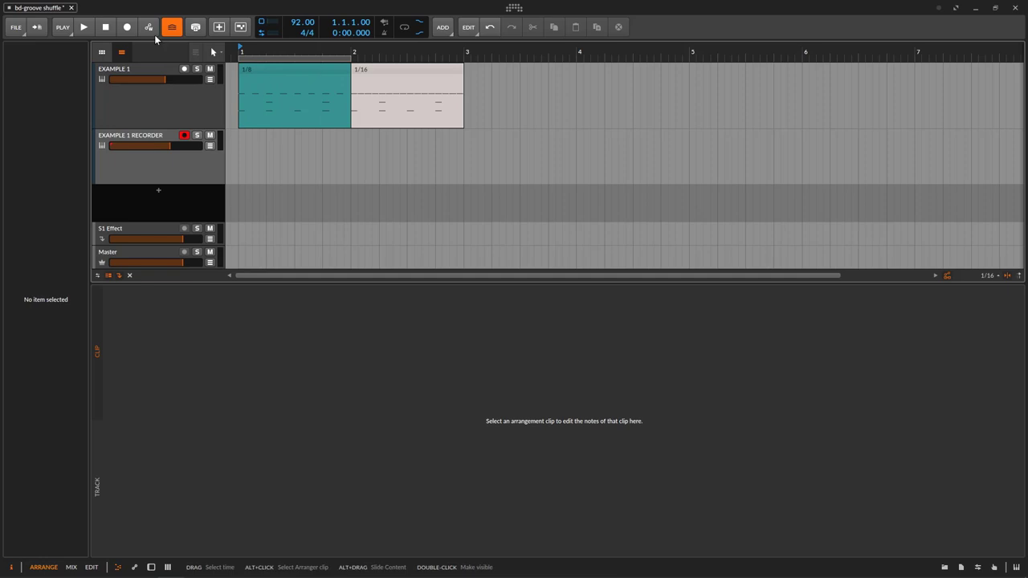
{"action": "left_click", "coordinate": [63, 29]}
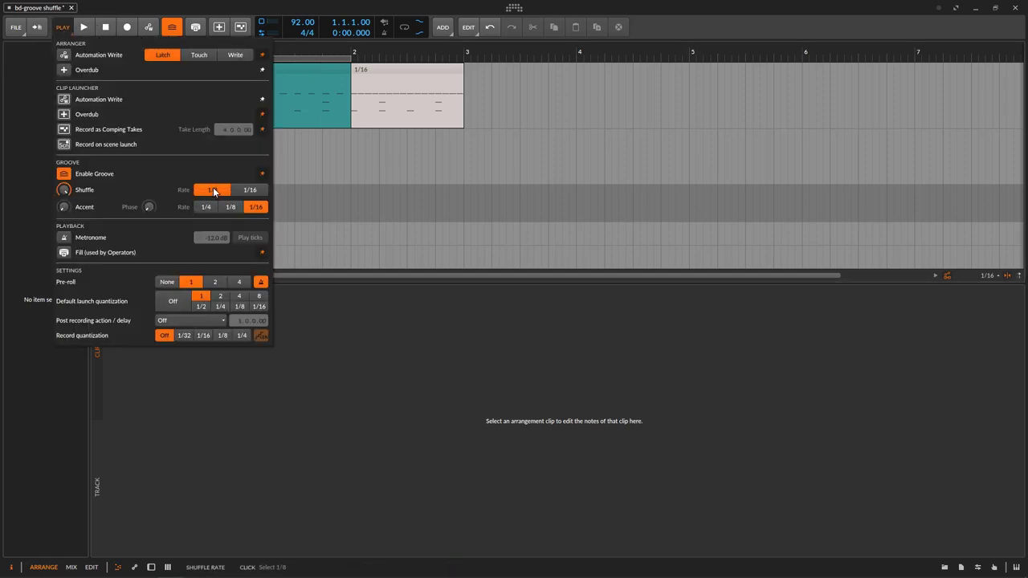
{"action": "left_click", "coordinate": [425, 5]}
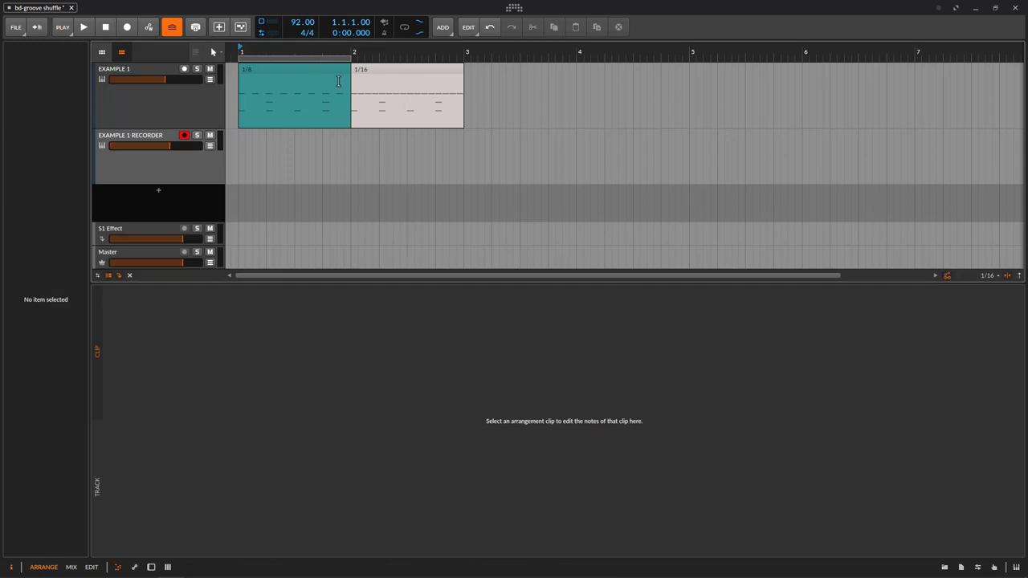
Set the global shuffle rate to 1/16 and start recording the 1/8 clip onto the EXAMPLE 1 RECORDER track.
{"action": "left_click", "coordinate": [247, 173]}
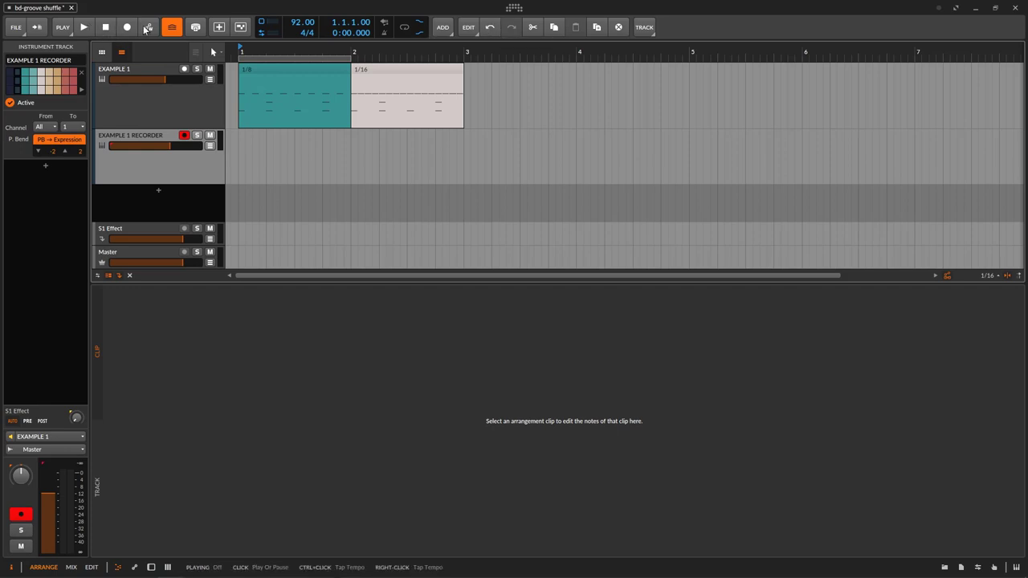
{"action": "left_click", "coordinate": [63, 27]}
{"action": "left_click", "coordinate": [357, 5]}
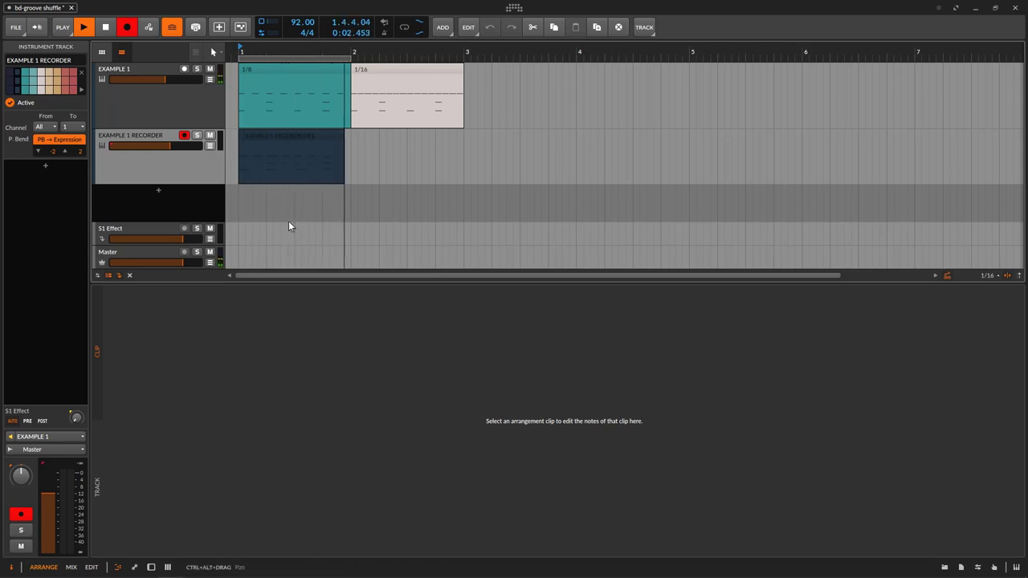
Stop recording after one bar and open the new recorded clip to view its notes.
{"action": "key", "text": "space"}
{"action": "left_click", "coordinate": [273, 135]}
{"action": "scroll", "coordinate": [345, 386], "scroll_direction": "down", "scroll_amount": 3}
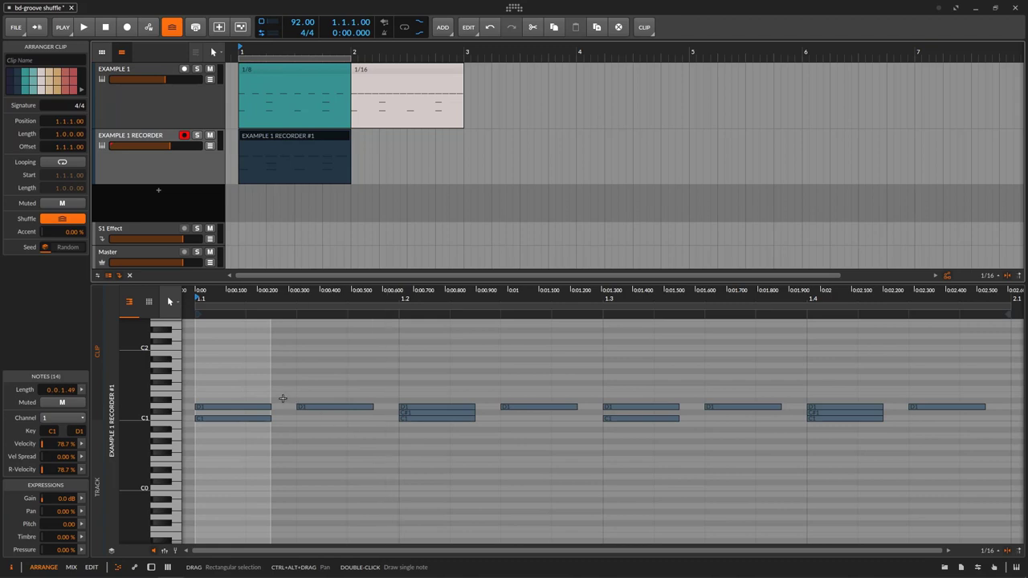
Examine the first recorded notes against a fixed 1/8 note editor grid, and open the original 1/8 clip for comparison.
{"action": "left_click_drag", "start_coordinate": [227, 376], "coordinate": [276, 449]}
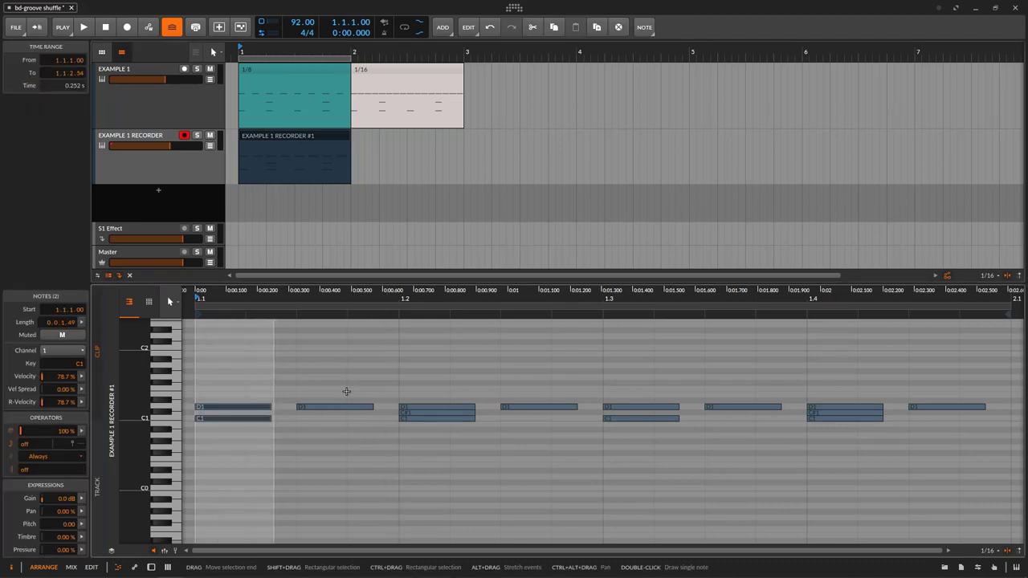
{"action": "left_click_drag", "start_coordinate": [335, 372], "coordinate": [380, 449]}
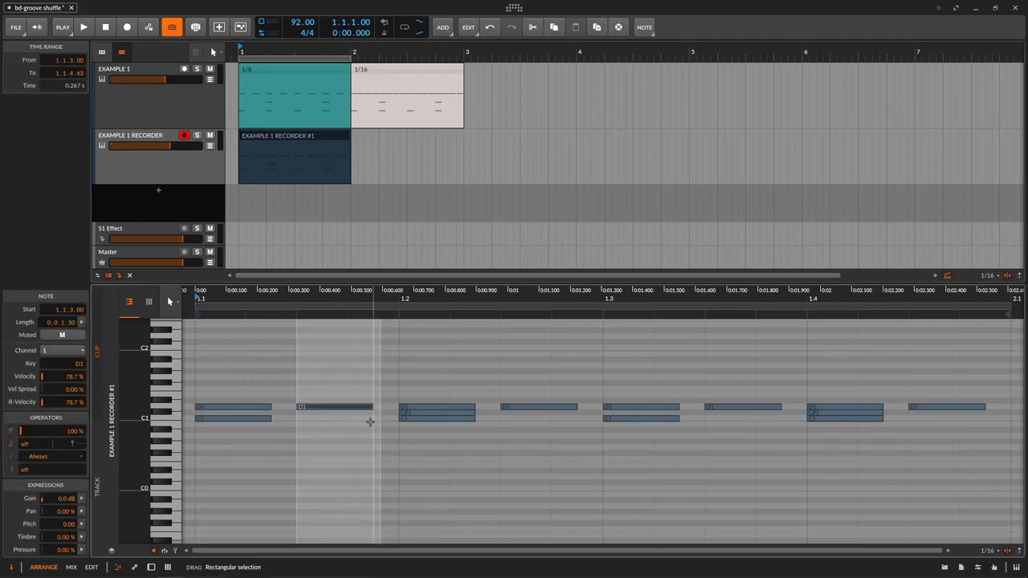
{"action": "left_click", "coordinate": [984, 551]}
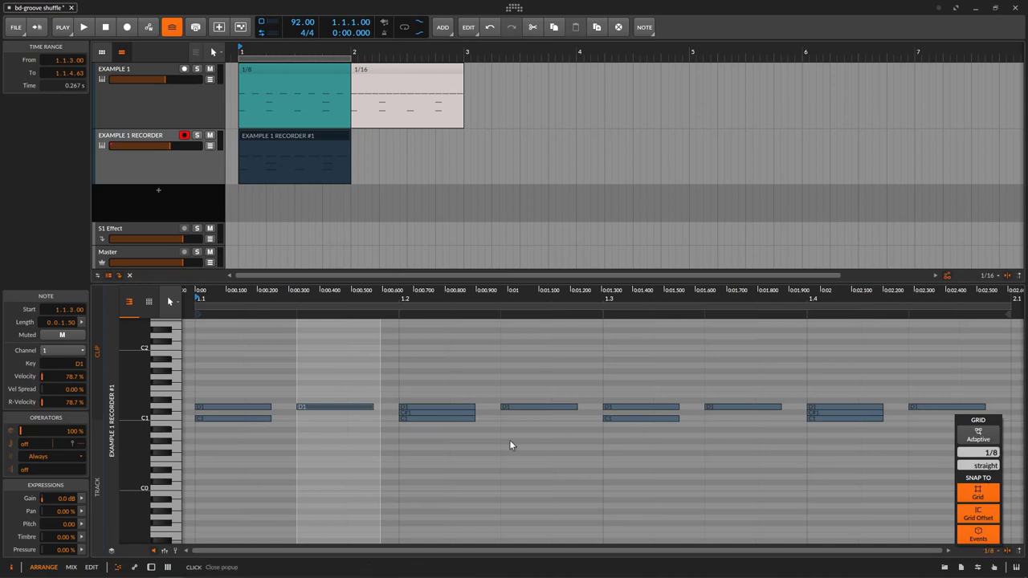
{"action": "left_click", "coordinate": [364, 391]}
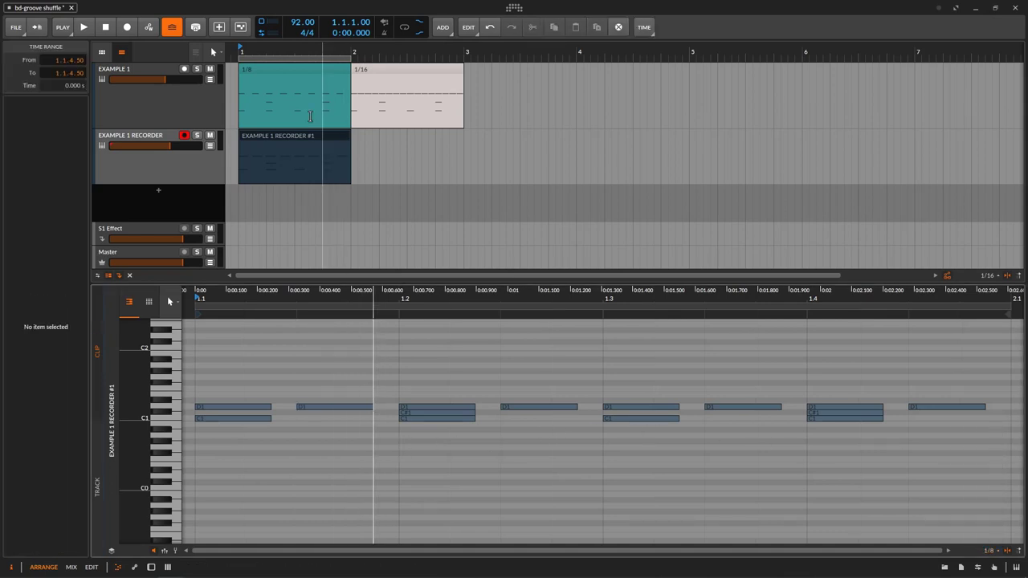
{"action": "left_click", "coordinate": [274, 71]}
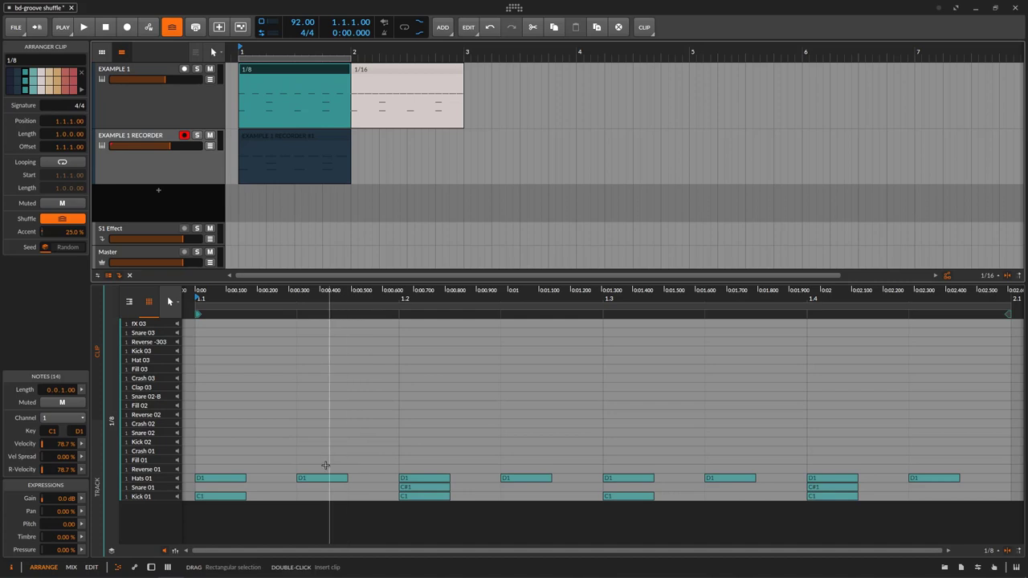
Delete the recorded clip from the EXAMPLE 1 RECORDER track and move the loop region to bar 2 over the 1/16 clip.
{"action": "left_click", "coordinate": [293, 133]}
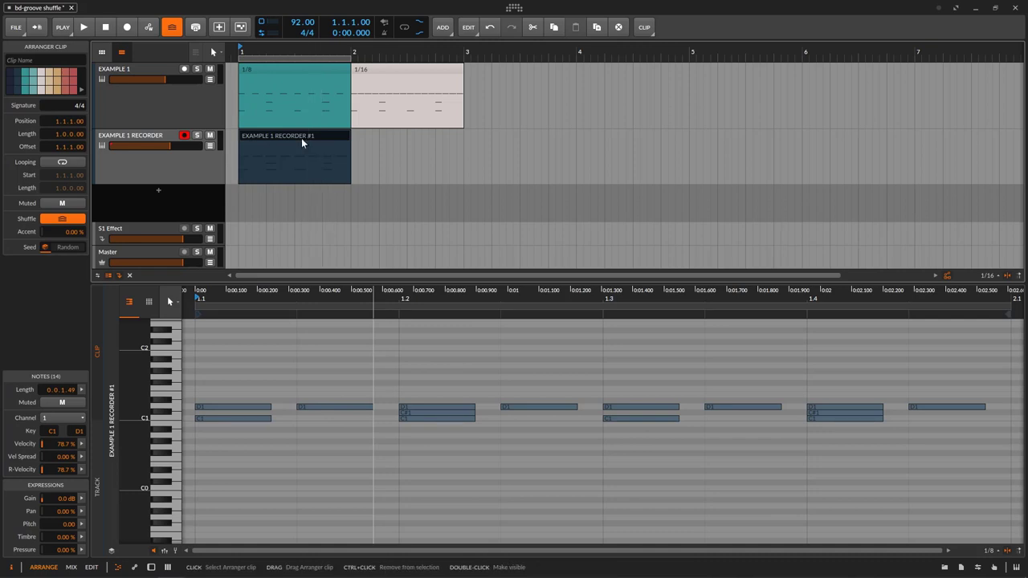
{"action": "key", "text": "Delete"}
{"action": "left_click_drag", "start_coordinate": [311, 58], "coordinate": [426, 62]}
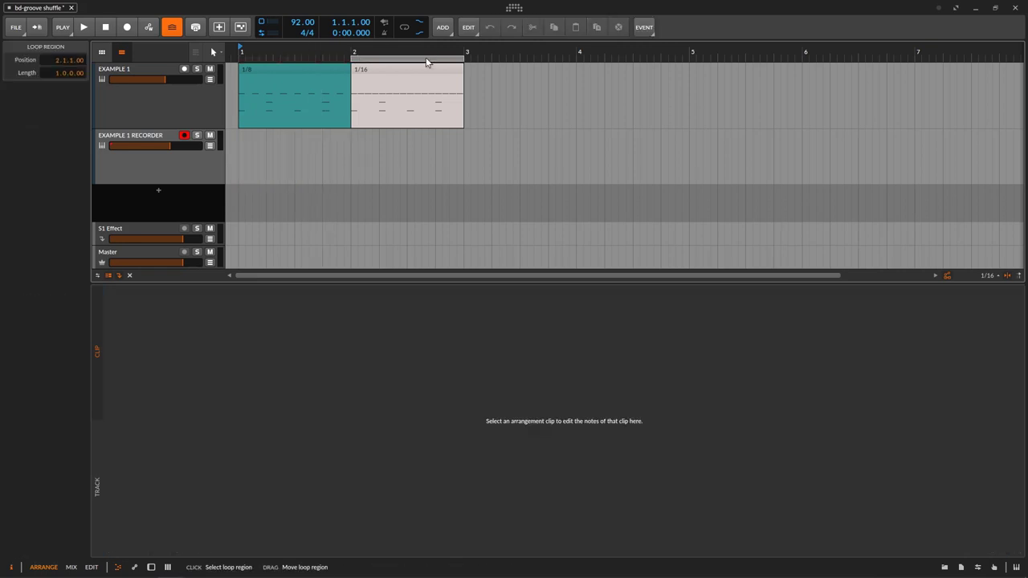
Turn off the global groove and play the 1/16 clip in a loop, with the EXAMPLE 1 track selected.
{"action": "left_click", "coordinate": [64, 29]}
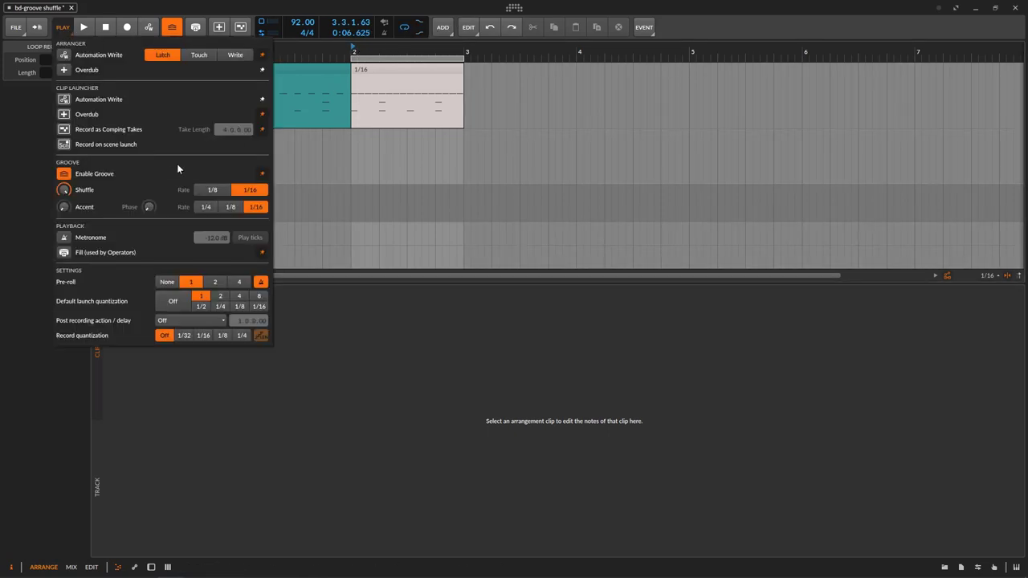
{"action": "left_click", "coordinate": [64, 173]}
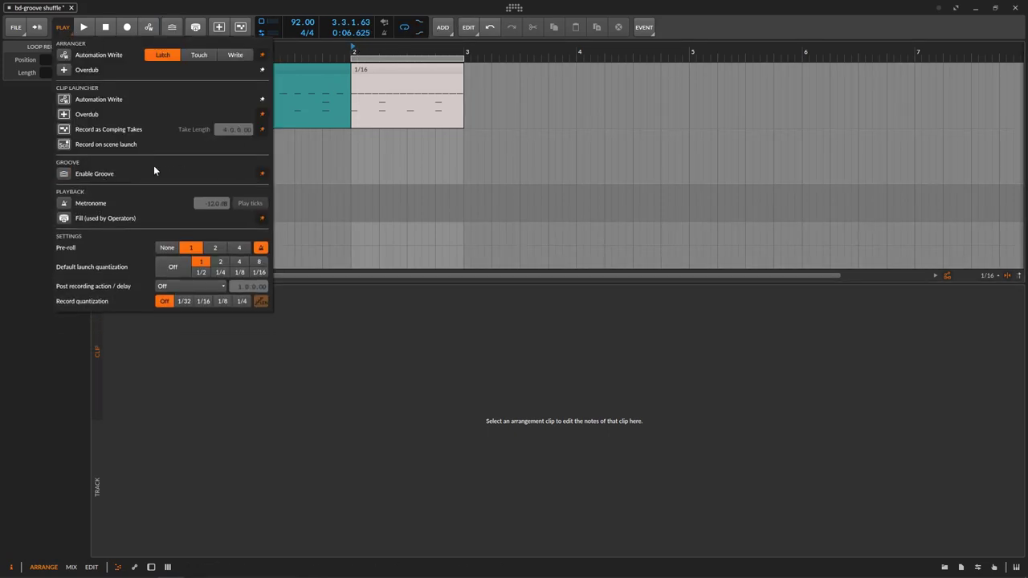
{"action": "left_click", "coordinate": [83, 28]}
{"action": "left_click", "coordinate": [84, 28]}
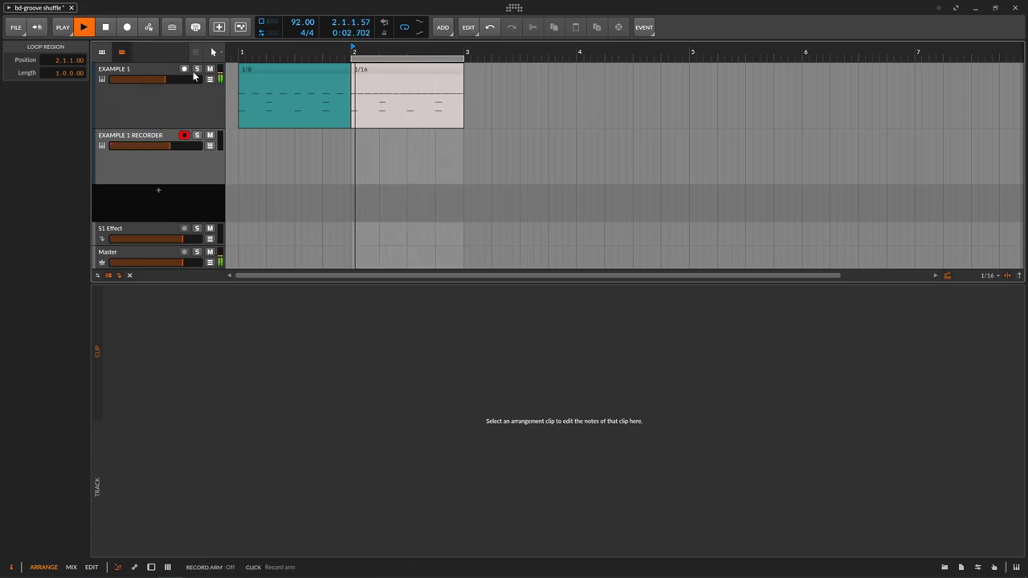
{"action": "left_click", "coordinate": [198, 102]}
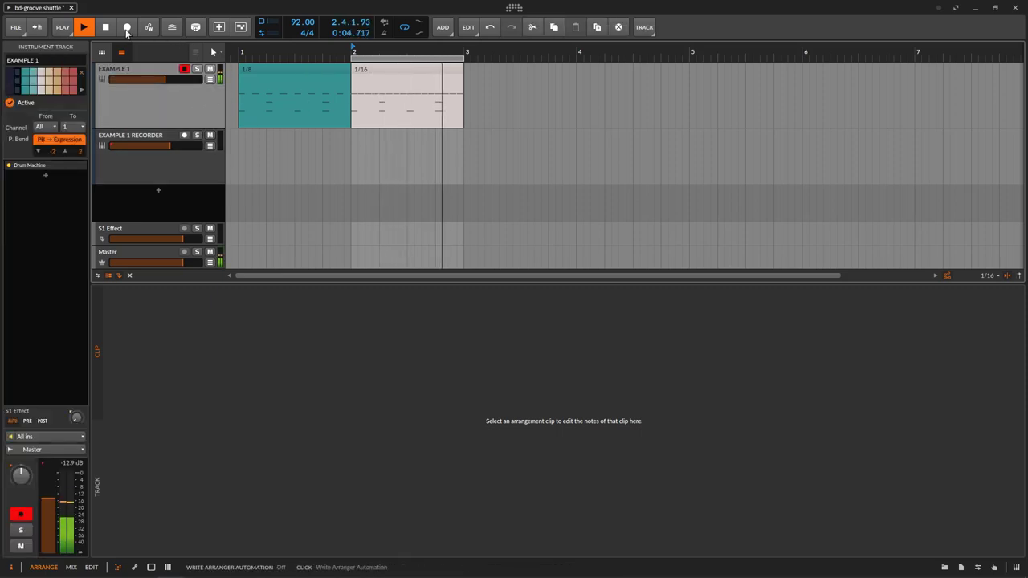
Enable the global groove with a shuffle rate of 1/16 and turn on shuffle for the 1/16 clip.
{"action": "left_click", "coordinate": [63, 29]}
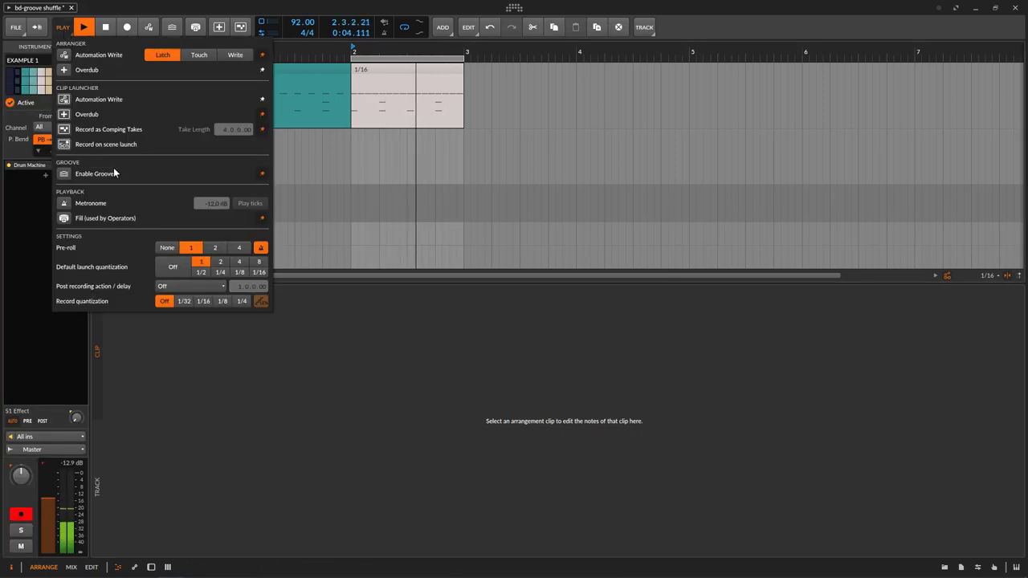
{"action": "left_click", "coordinate": [68, 176]}
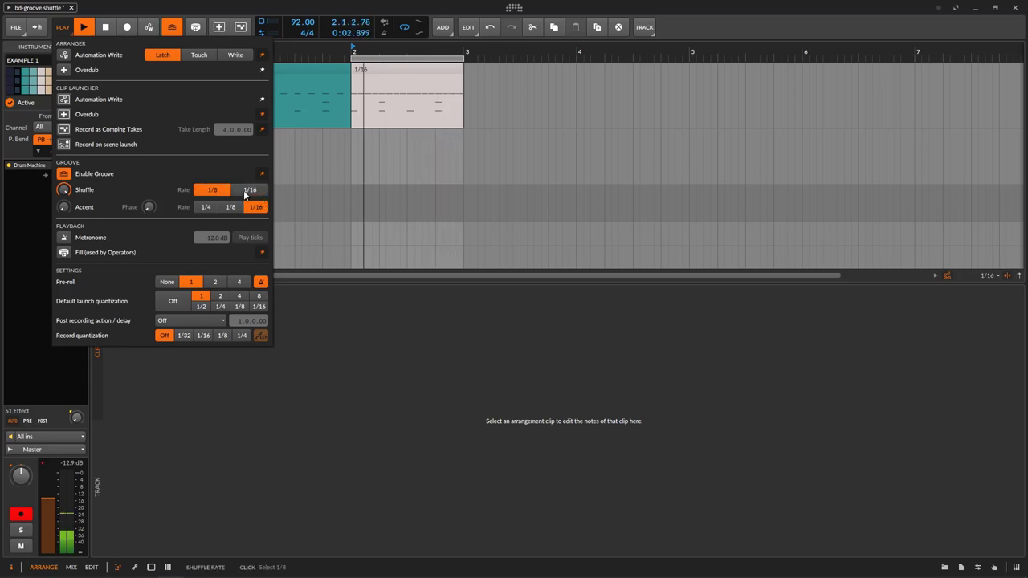
{"action": "left_click", "coordinate": [387, 68]}
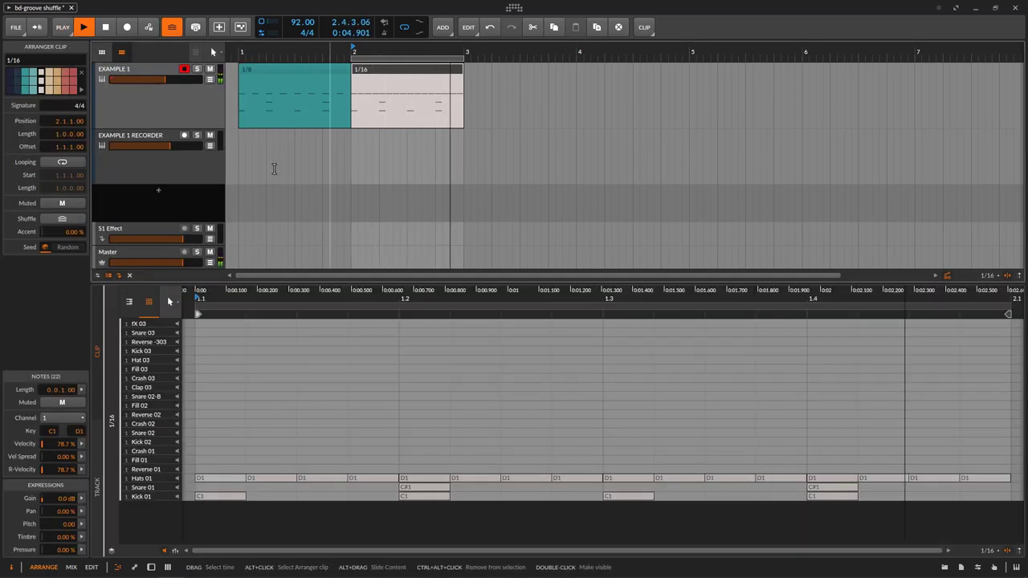
{"action": "left_click", "coordinate": [63, 27]}
{"action": "left_click", "coordinate": [336, 48]}
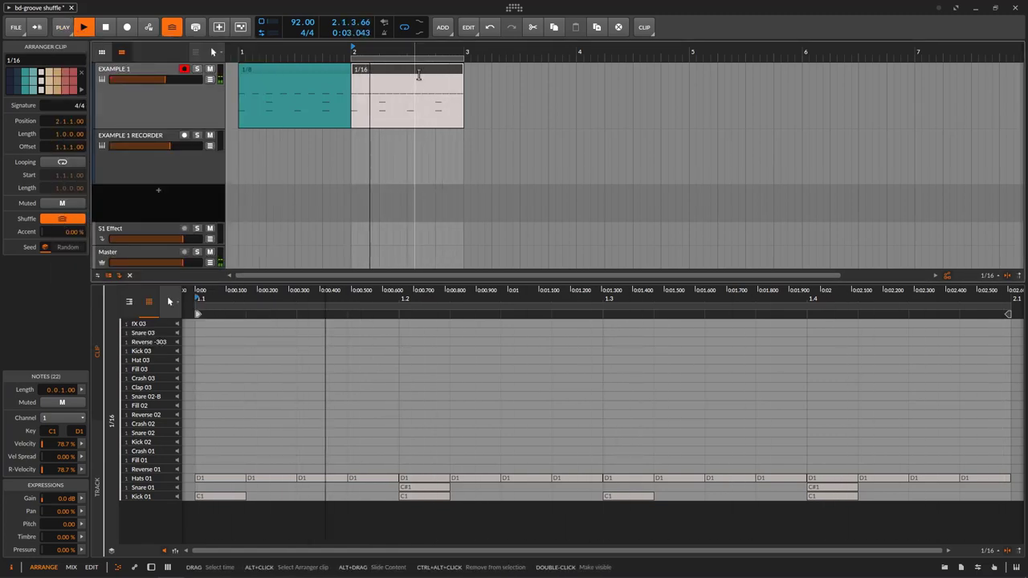
Lower the global shuffle amount while the 1/16 clip plays.
{"action": "left_click", "coordinate": [63, 29]}
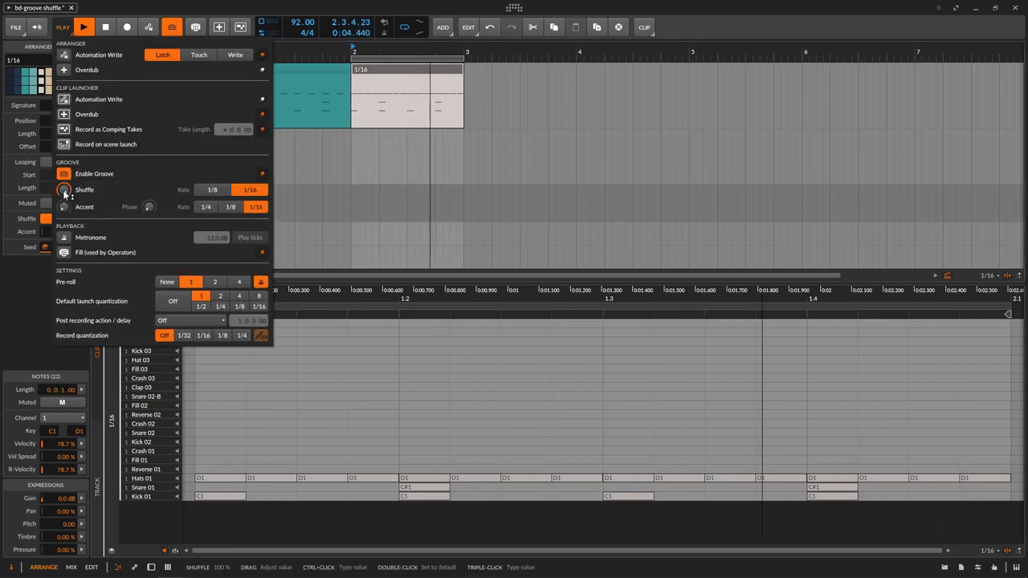
{"action": "left_click_drag", "start_coordinate": [64, 193], "coordinate": [64, 173]}
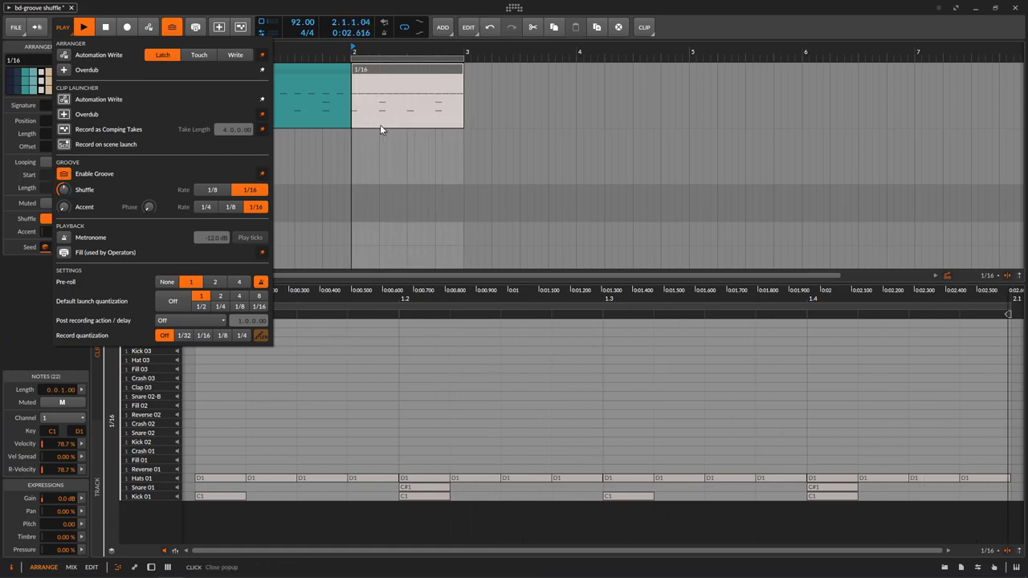
{"action": "left_click", "coordinate": [382, 72]}
Record one bar of the shuffled 1/16 clip onto the EXAMPLE 1 RECORDER track and open the recorded clip's notes.
{"action": "key", "text": "space"}
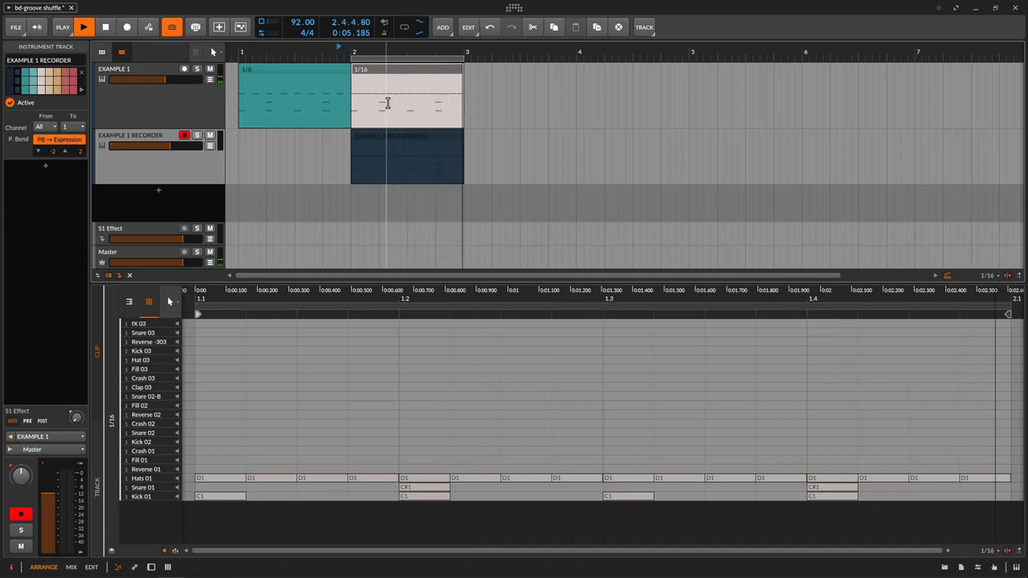
{"action": "key", "text": "space"}
{"action": "left_click", "coordinate": [402, 141]}
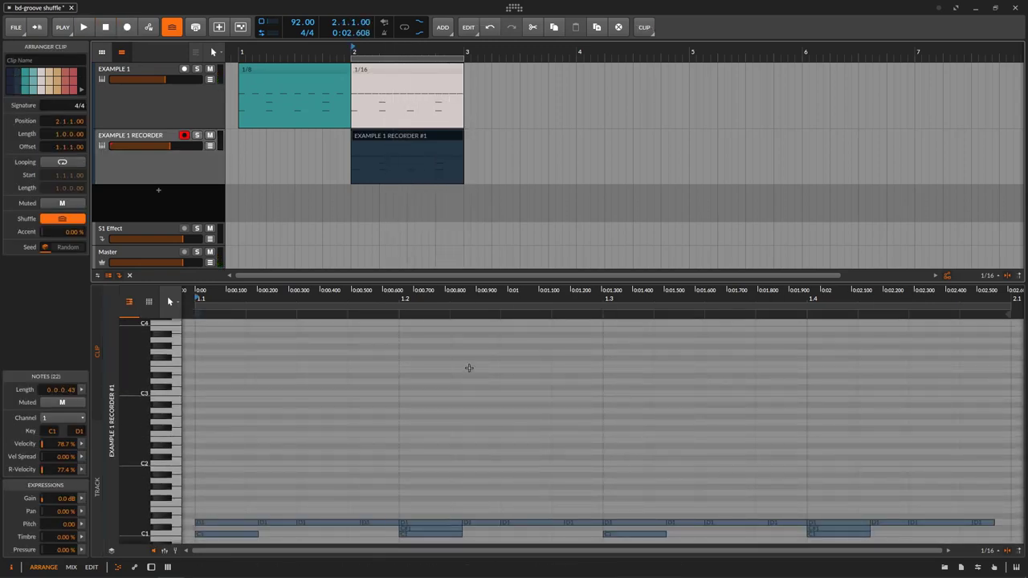
{"action": "scroll", "coordinate": [420, 378], "scroll_direction": "down", "scroll_amount": 3}
{"action": "left_click", "coordinate": [998, 551]}
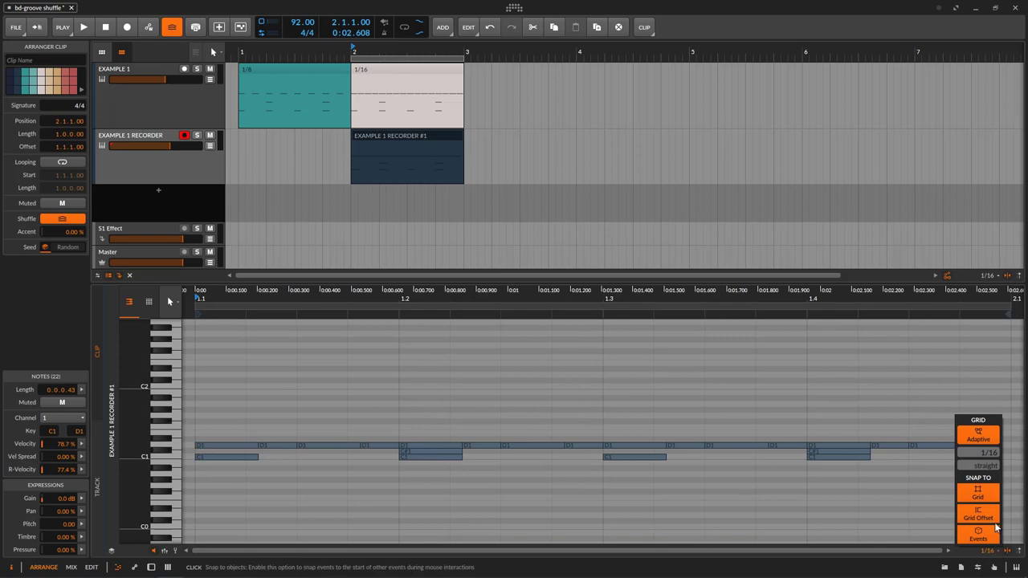
{"action": "left_click", "coordinate": [405, 363]}
{"action": "mouse_move", "coordinate": [330, 294]}
{"action": "left_mouse_down"}
{"action": "mouse_move", "coordinate": [330, 275]}
{"action": "mouse_move", "coordinate": [346, 296]}
{"action": "left_mouse_up"}
Compare the lengths of the recorded notes on beats 1.1 to 1.4 with those of the hats on the eighth-note offbeats.
{"action": "left_click_drag", "start_coordinate": [213, 399], "coordinate": [281, 491]}
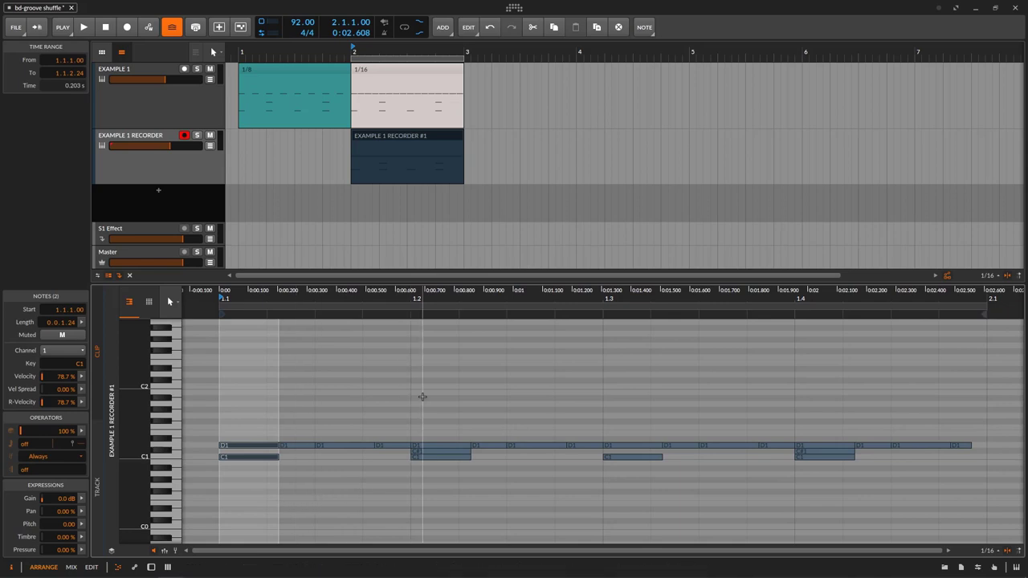
{"action": "left_click_drag", "start_coordinate": [422, 397], "coordinate": [495, 482]}
{"action": "left_click_drag", "start_coordinate": [628, 399], "coordinate": [676, 482]}
{"action": "left_click_drag", "start_coordinate": [805, 414], "coordinate": [842, 500]}
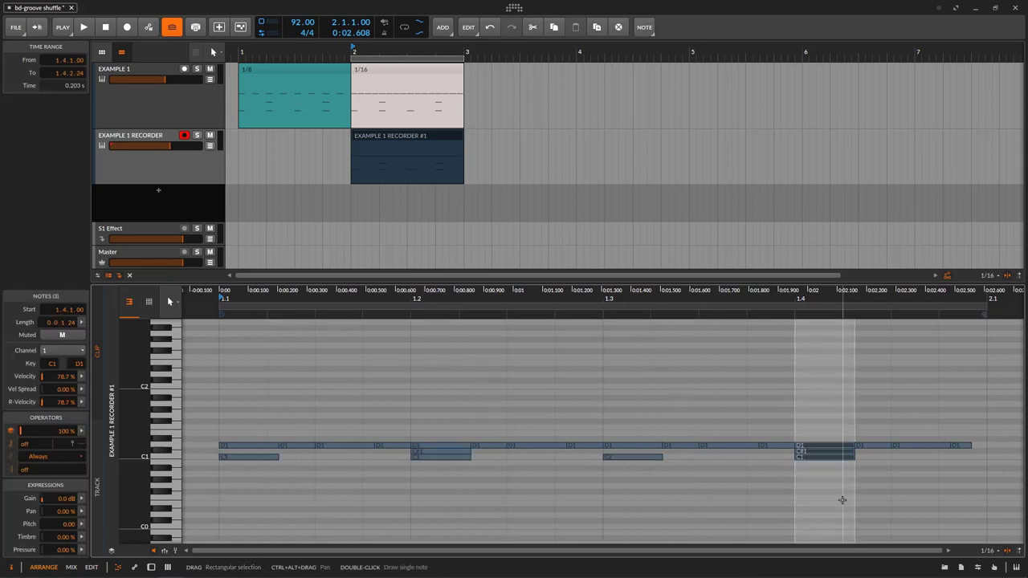
{"action": "left_click", "coordinate": [330, 394]}
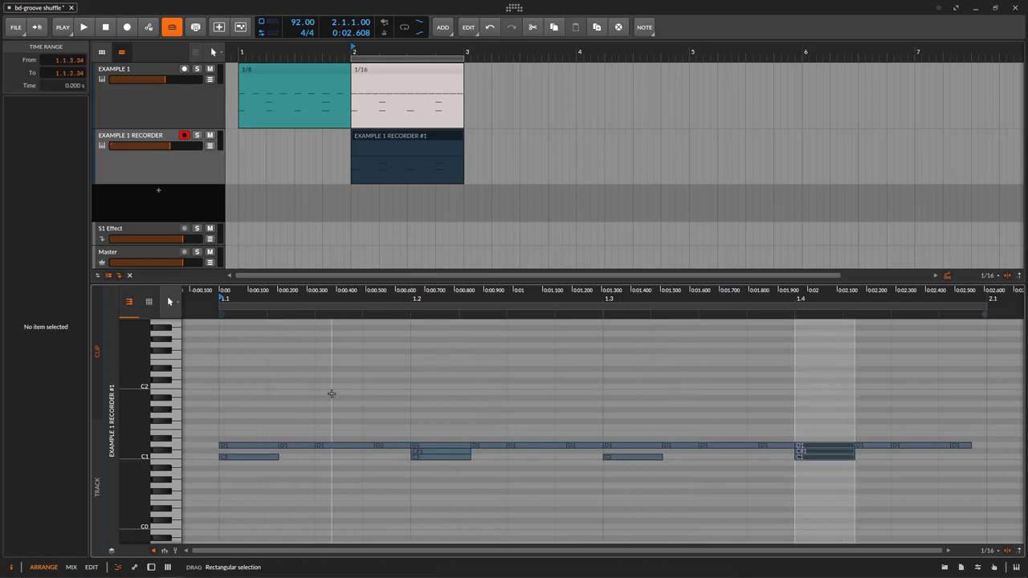
{"action": "left_click", "coordinate": [301, 446]}
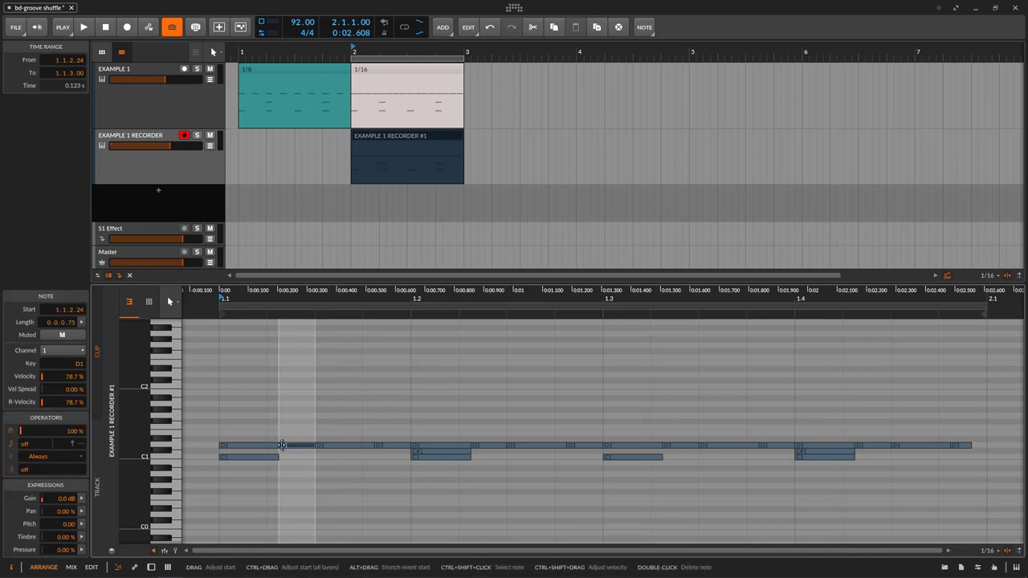
{"action": "left_click", "coordinate": [374, 374]}
{"action": "left_click_drag", "start_coordinate": [350, 378], "coordinate": [339, 498]}
{"action": "left_click_drag", "start_coordinate": [522, 393], "coordinate": [535, 485]}
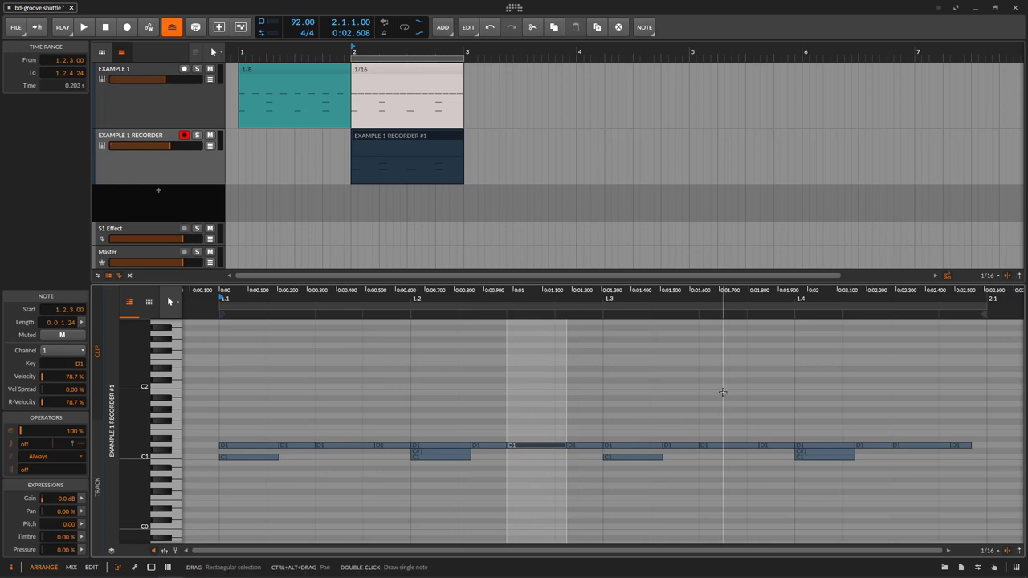
{"action": "left_click_drag", "start_coordinate": [723, 392], "coordinate": [741, 504]}
Compare the starts and lengths of the second and fourth sixteenth hats with the other recorded notes in the first beat.
{"action": "left_click", "coordinate": [308, 445]}
{"action": "left_click", "coordinate": [390, 446]}
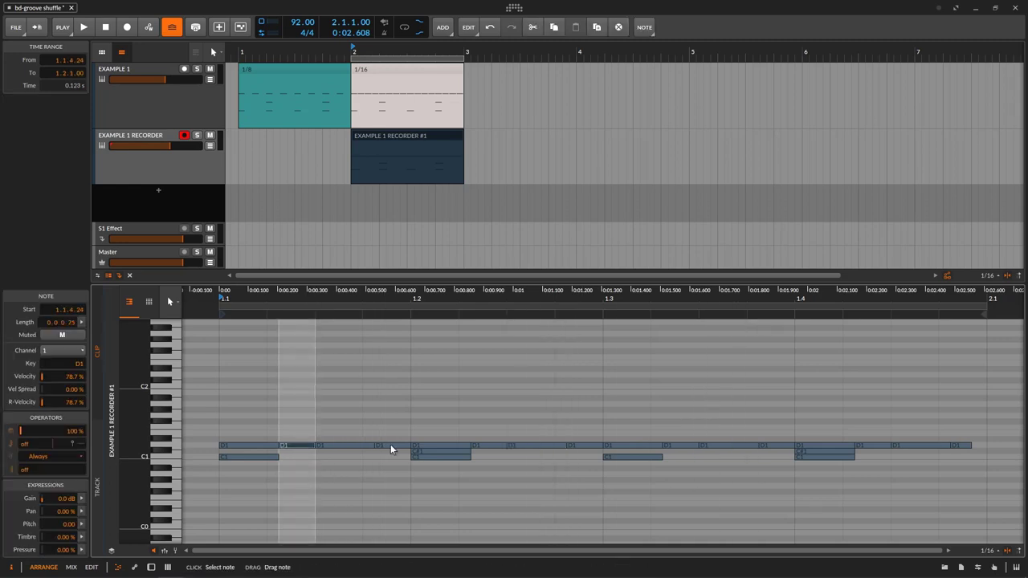
{"action": "left_click", "coordinate": [390, 446]}
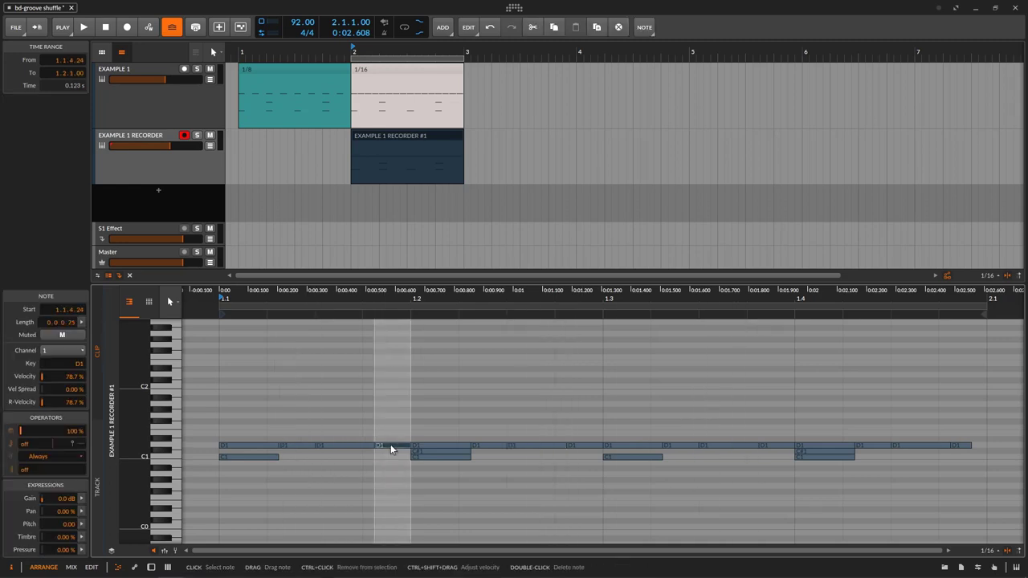
{"action": "left_click", "coordinate": [344, 446]}
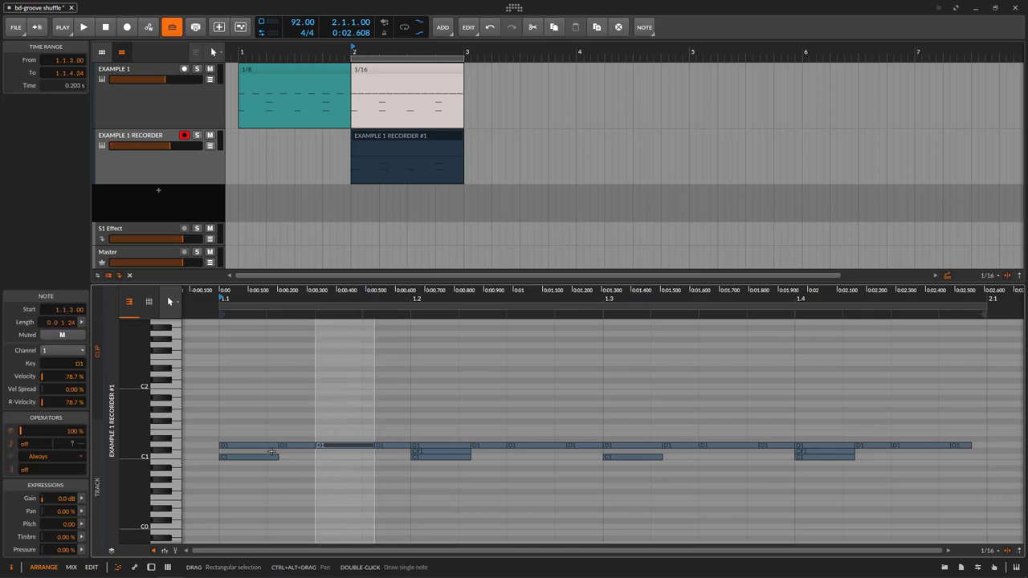
{"action": "left_click", "coordinate": [297, 446]}
{"action": "left_click_drag", "start_coordinate": [222, 412], "coordinate": [266, 474]}
{"action": "left_click_drag", "start_coordinate": [242, 421], "coordinate": [273, 490]}
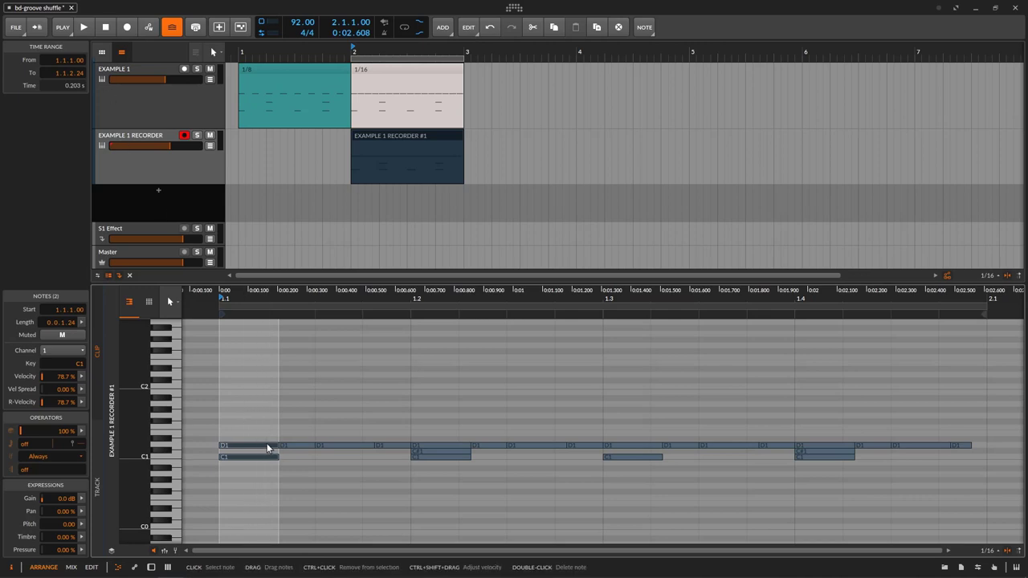
{"action": "left_click_drag", "start_coordinate": [207, 409], "coordinate": [258, 491]}
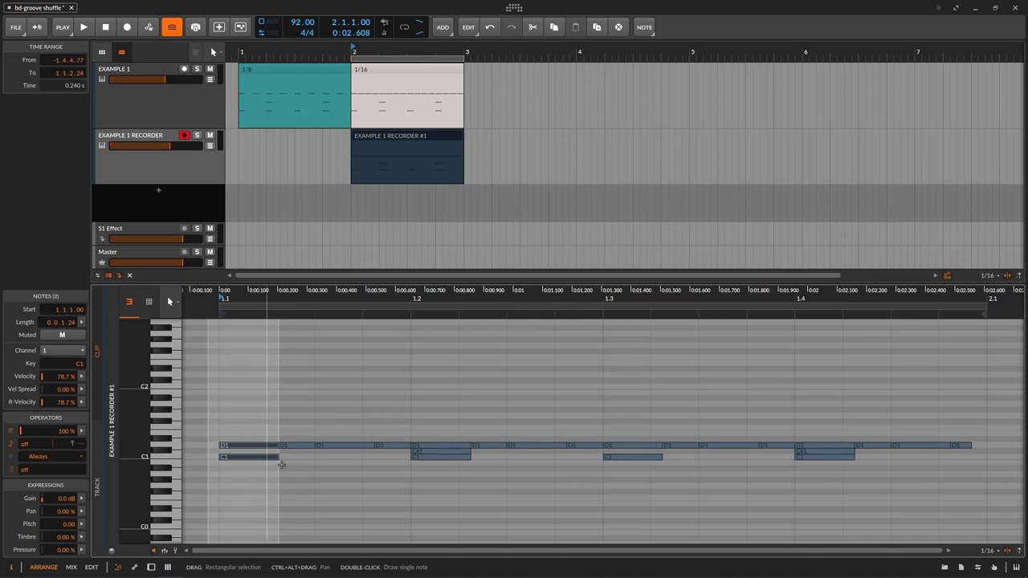
{"action": "left_click", "coordinate": [300, 411]}
{"action": "left_click", "coordinate": [296, 443]}
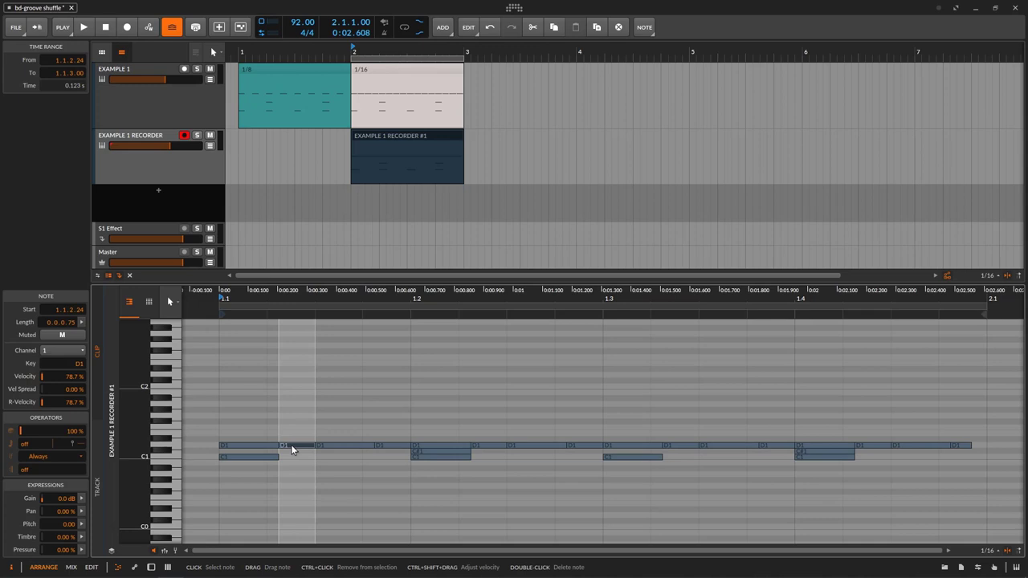
Move the first beat's second and fourth hats to D#1 at 1.1.2.00 and 1.1.4.00, extending each to one sixteenth.
{"action": "mouse_move", "coordinate": [291, 444]}
{"action": "left_mouse_down"}
{"action": "mouse_move", "coordinate": [281, 439]}
{"action": "mouse_move", "coordinate": [285, 448]}
{"action": "left_mouse_up"}
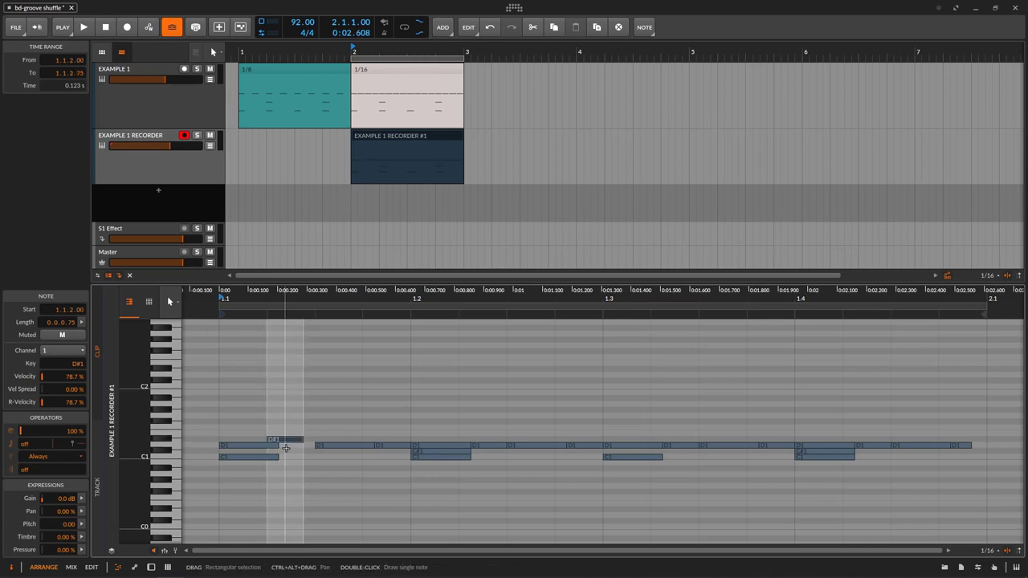
{"action": "left_click_drag", "start_coordinate": [284, 485], "coordinate": [315, 440]}
{"action": "double_click", "coordinate": [374, 441]}
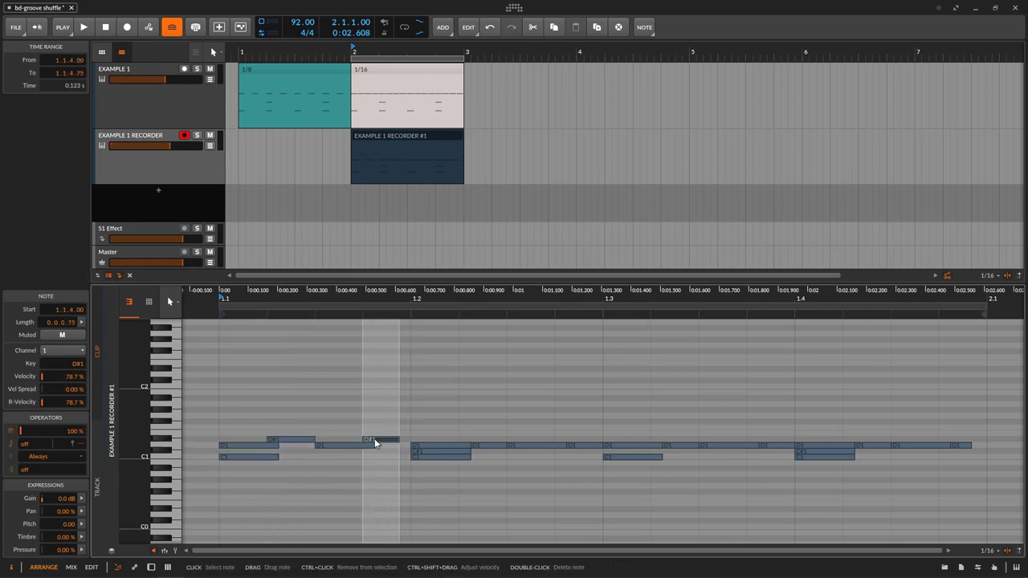
{"action": "left_click", "coordinate": [369, 445]}
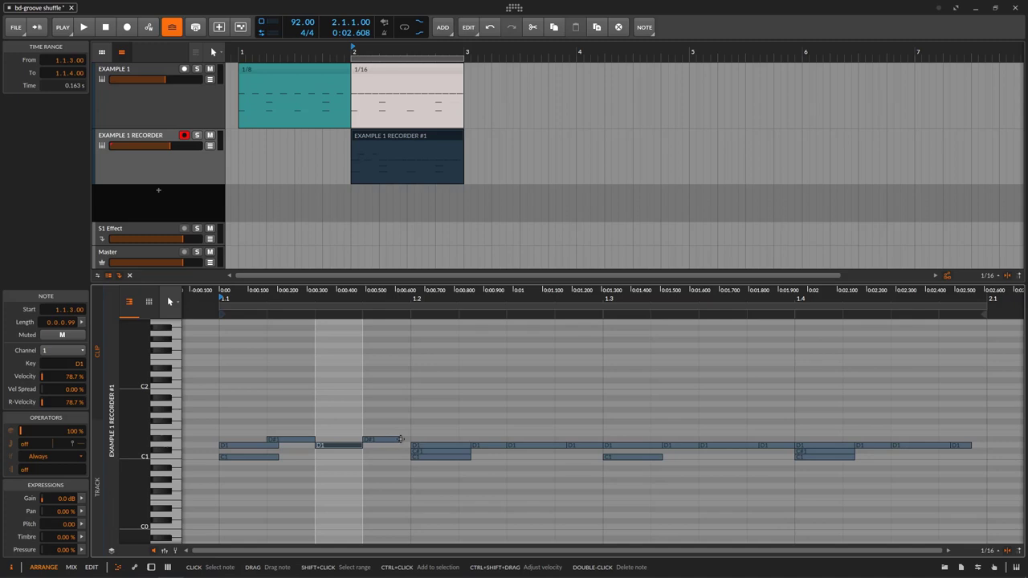
{"action": "left_click", "coordinate": [397, 439]}
{"action": "left_click_drag", "start_coordinate": [276, 404], "coordinate": [391, 440]}
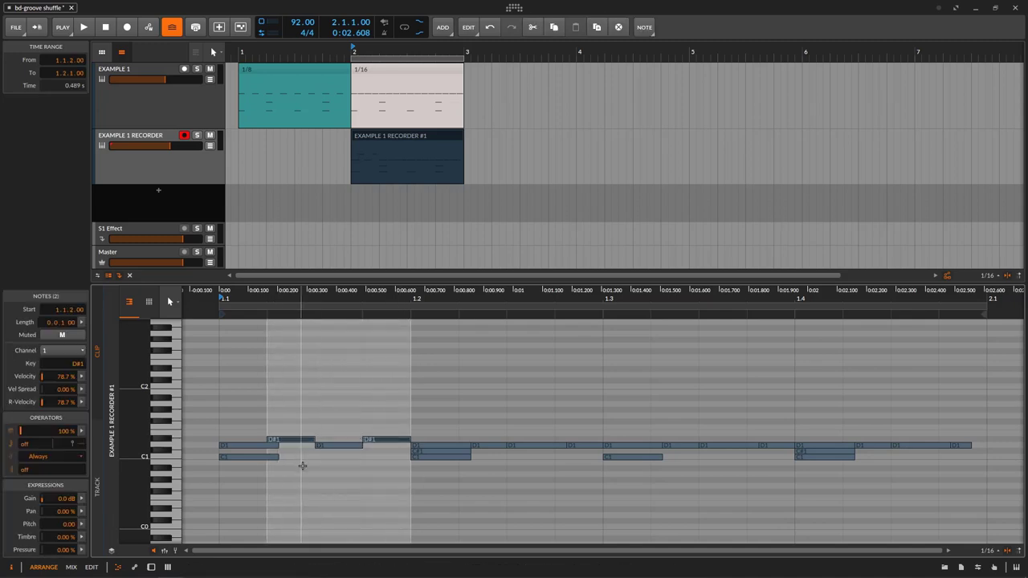
Compare the starts and lengths of the recorded hats on beat 1.2 and on that beat's last sixteenth.
{"action": "left_click", "coordinate": [424, 444]}
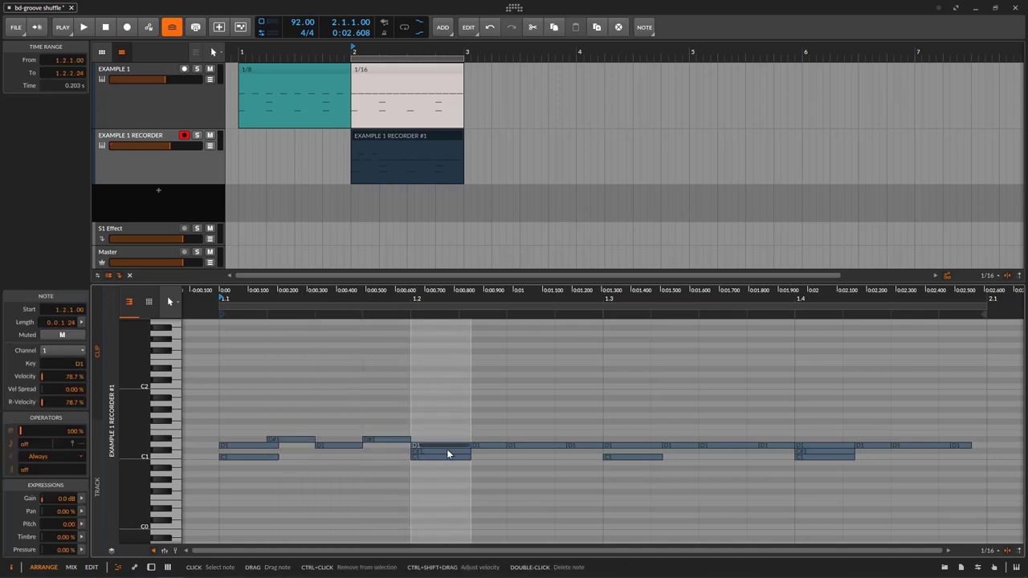
{"action": "left_click", "coordinate": [582, 443]}
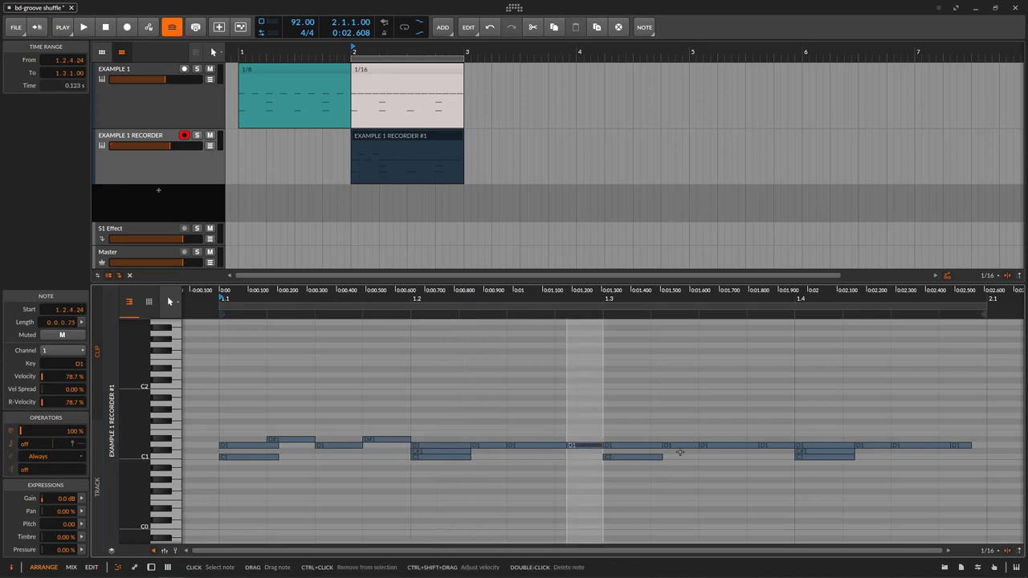
Clear the recorded clip from the EXAMPLE 1 RECORDER track and adjust the global groove's shuffle amount.
{"action": "left_click", "coordinate": [93, 28]}
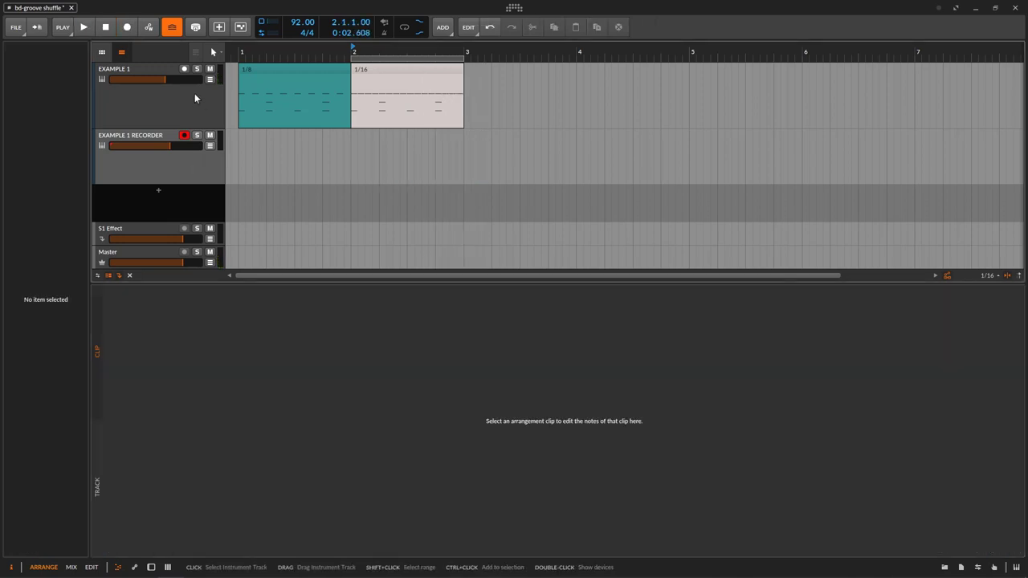
{"action": "left_click", "coordinate": [62, 28]}
{"action": "left_click_drag", "start_coordinate": [63, 189], "coordinate": [63, 161]}
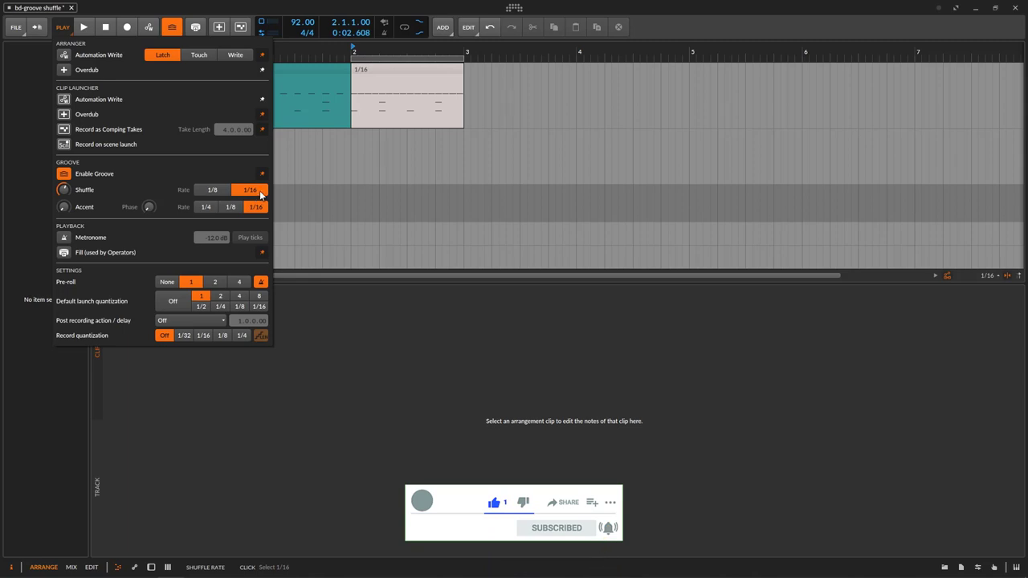
Open the 1/16 clip on the EXAMPLE 1 track and select all of its notes.
{"action": "left_click", "coordinate": [377, 67]}
{"action": "left_click", "coordinate": [401, 120]}
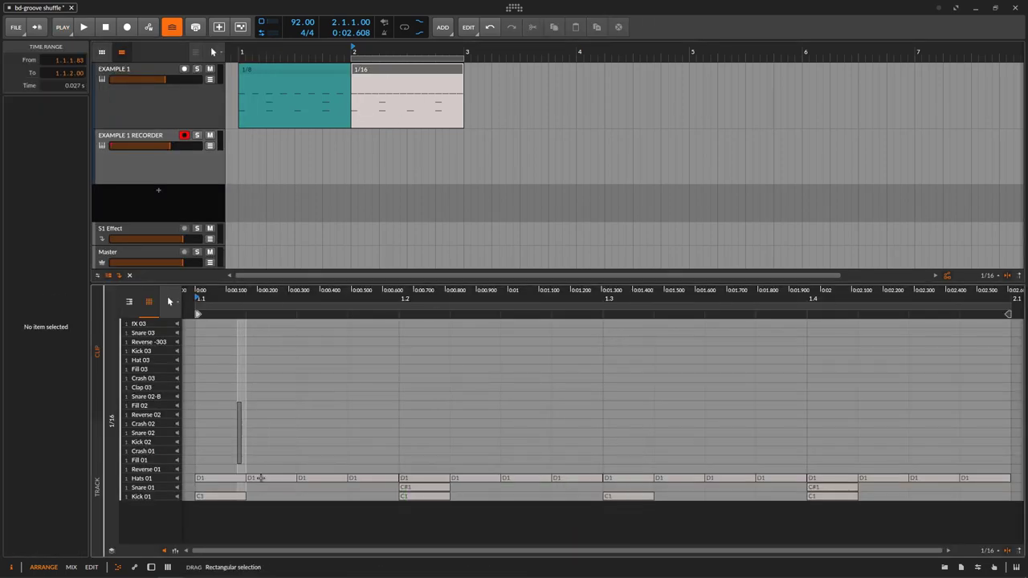
{"action": "left_click_drag", "start_coordinate": [261, 478], "coordinate": [1012, 493]}
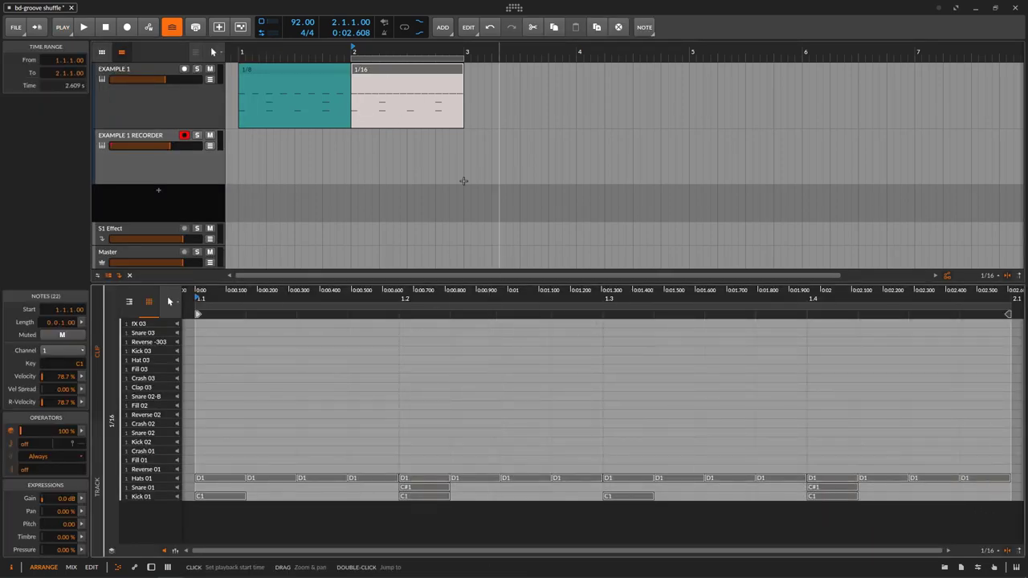
Check the groove's shuffle settings and play the 1/16 clip from bar 2 on the EXAMPLE 1 track.
{"action": "left_click", "coordinate": [167, 121]}
{"action": "left_click", "coordinate": [63, 27]}
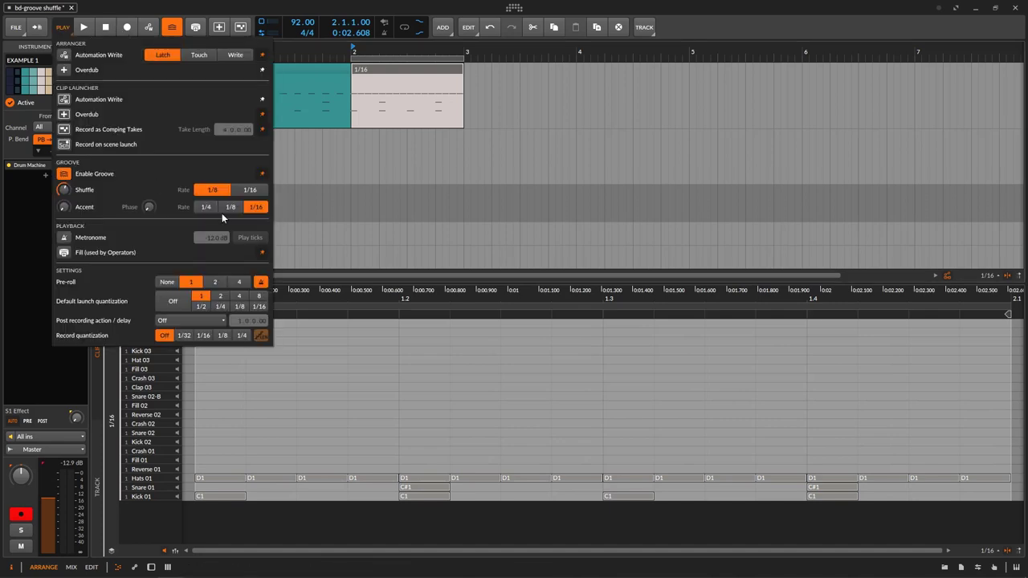
{"action": "left_click", "coordinate": [353, 55]}
{"action": "key", "text": "space"}
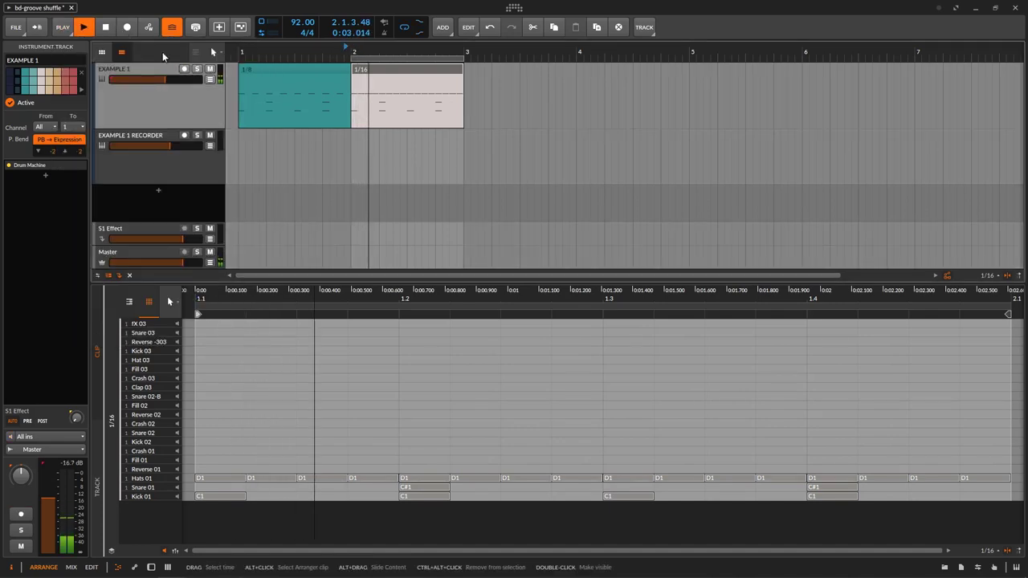
Set the global shuffle rate to 1/8 during playback, listen to the 1/16 clip and stop.
{"action": "left_click", "coordinate": [63, 27]}
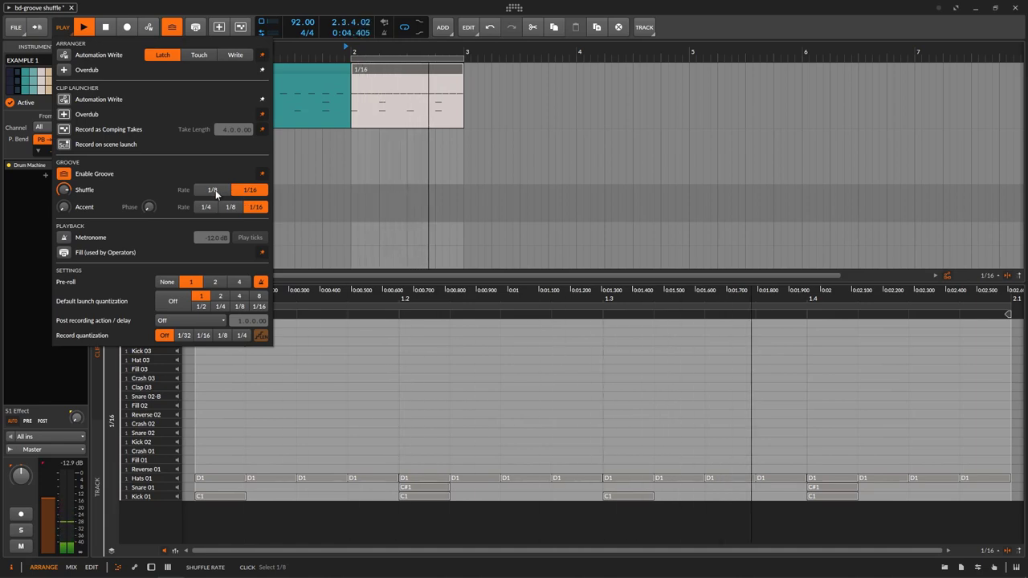
{"action": "left_click", "coordinate": [214, 191]}
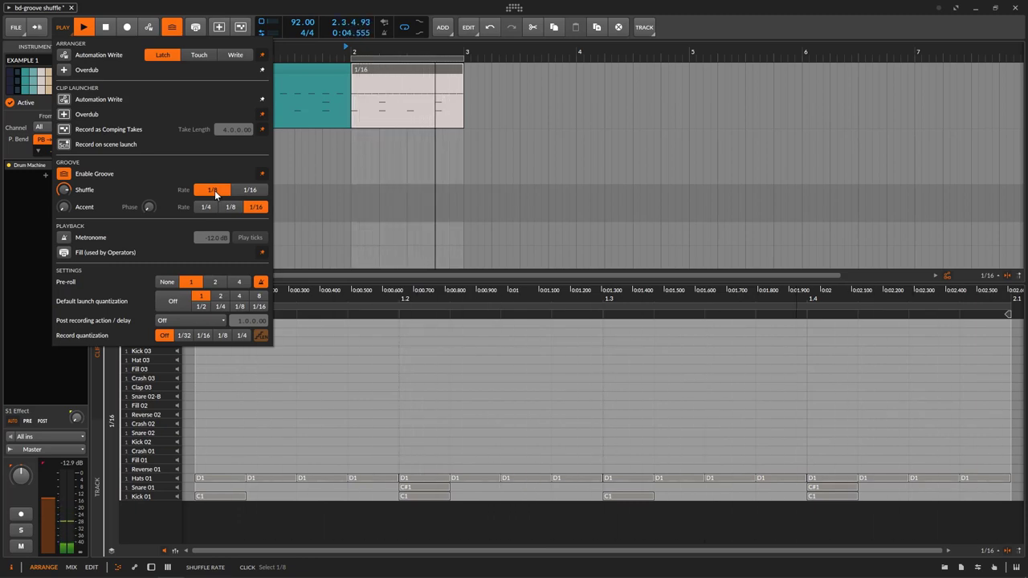
{"action": "left_click", "coordinate": [478, 5]}
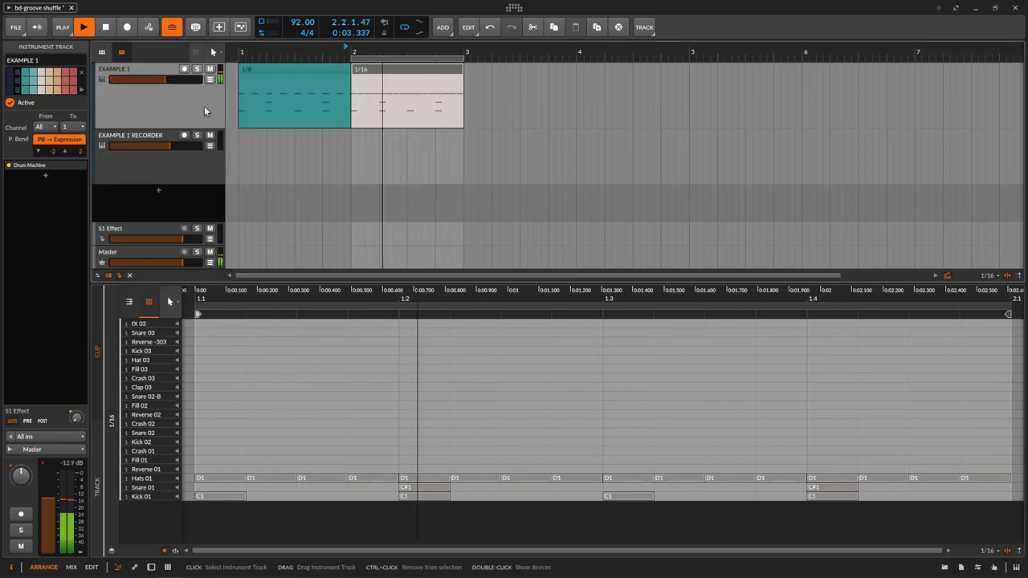
{"action": "key", "text": "space"}
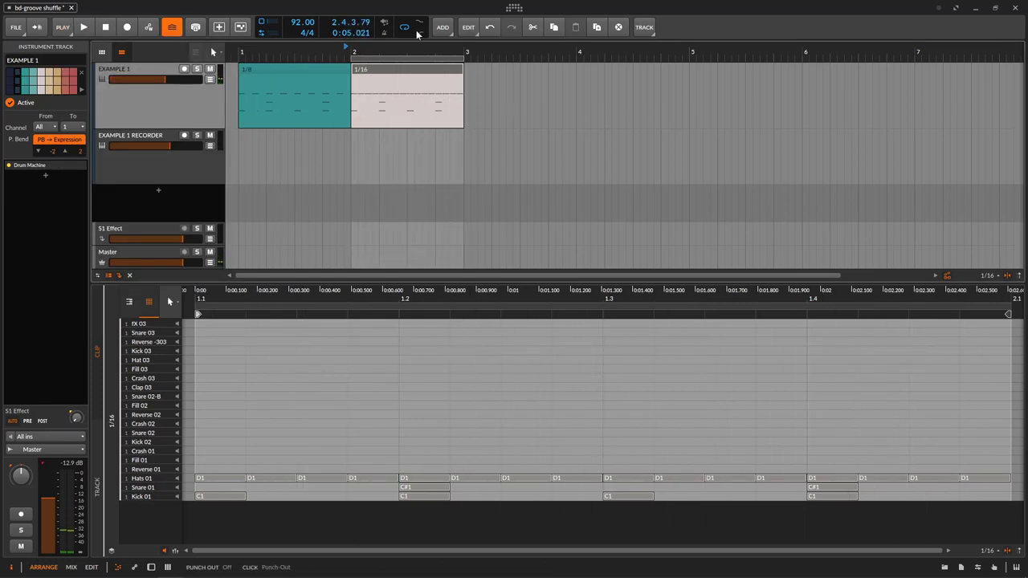
Record one bar of the 1/16 clip with 1/8 shuffle onto EXAMPLE 1 RECORDER and open the recorded clip's notes.
{"action": "left_click", "coordinate": [202, 172]}
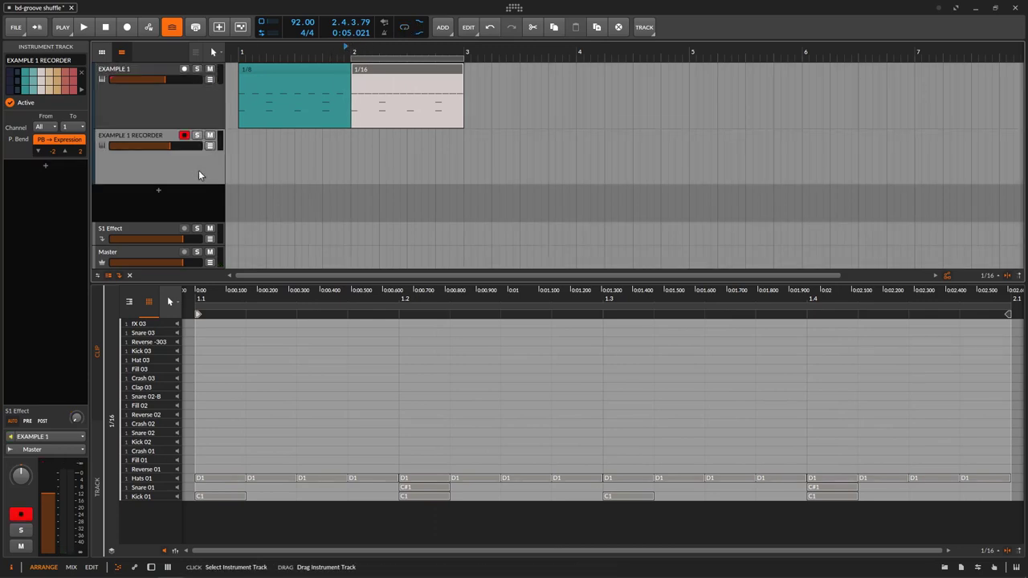
{"action": "key", "text": "ctrl+r"}
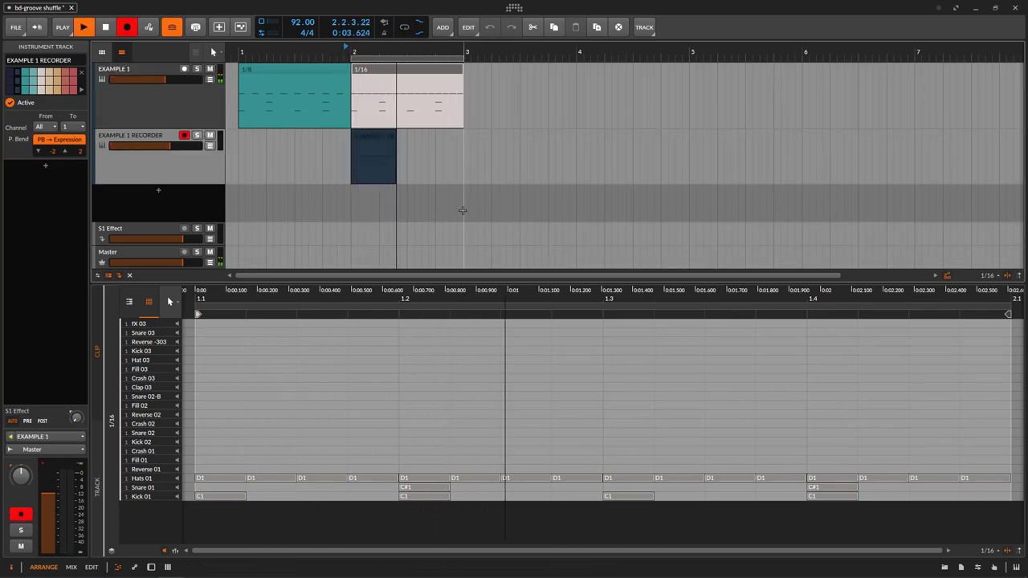
{"action": "key", "text": "space"}
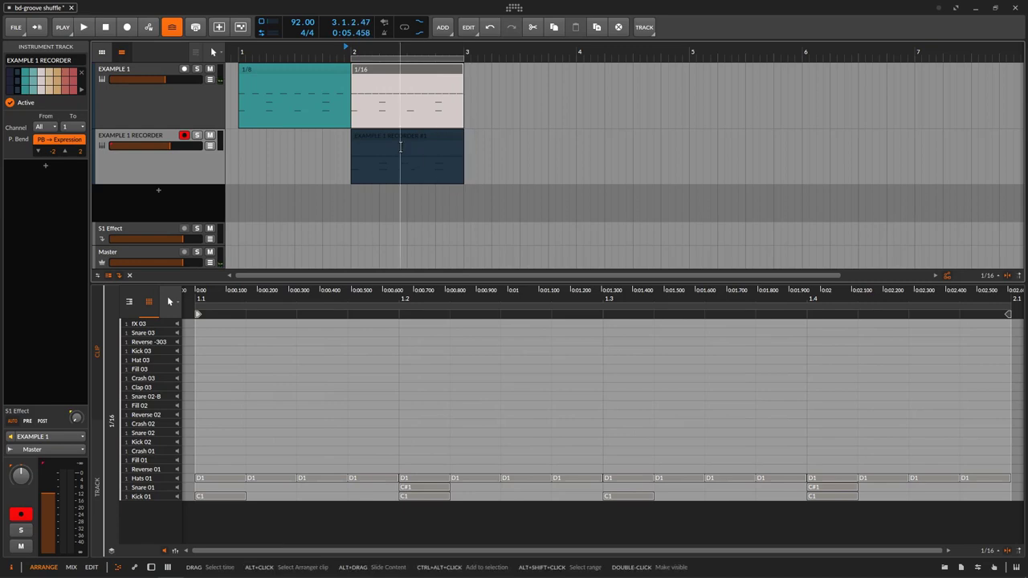
{"action": "left_click", "coordinate": [395, 138]}
{"action": "scroll", "coordinate": [379, 477], "scroll_direction": "down", "scroll_amount": 3}
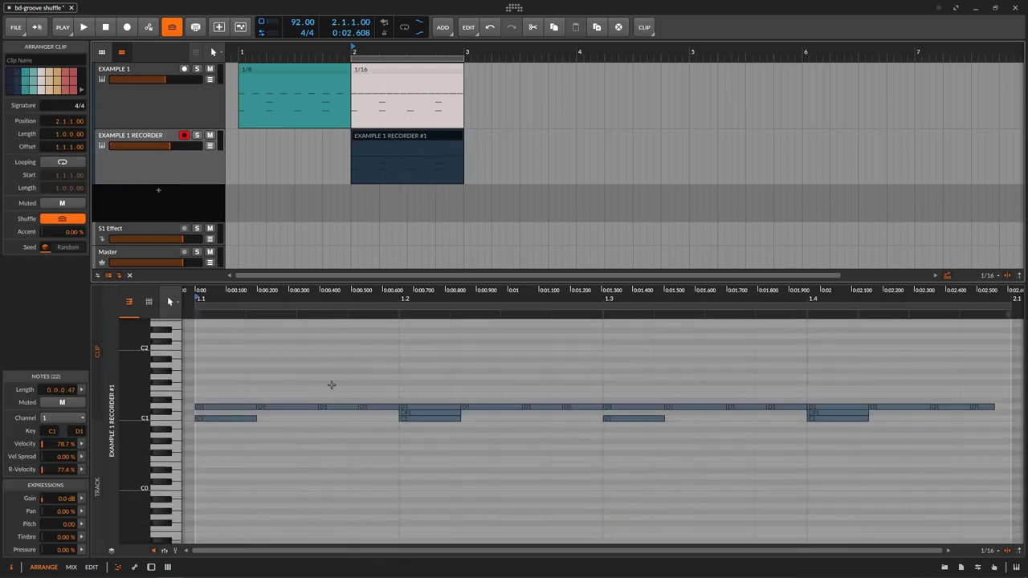
Compare the starts and lengths of the first, second and third sixteenth notes in the recorded clip's first beat.
{"action": "left_click", "coordinate": [334, 408]}
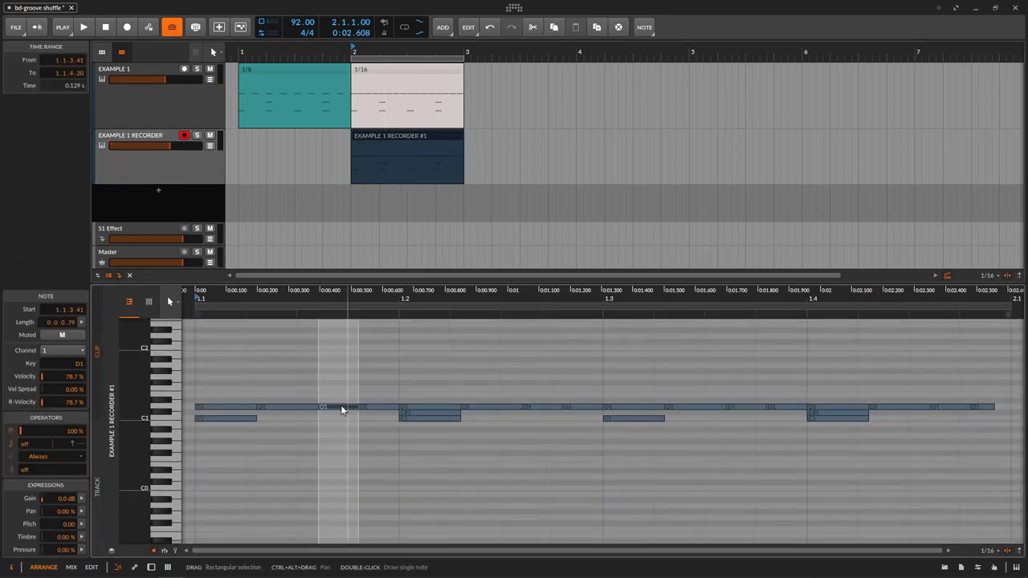
{"action": "left_click", "coordinate": [326, 370]}
{"action": "left_click_drag", "start_coordinate": [230, 371], "coordinate": [250, 455]}
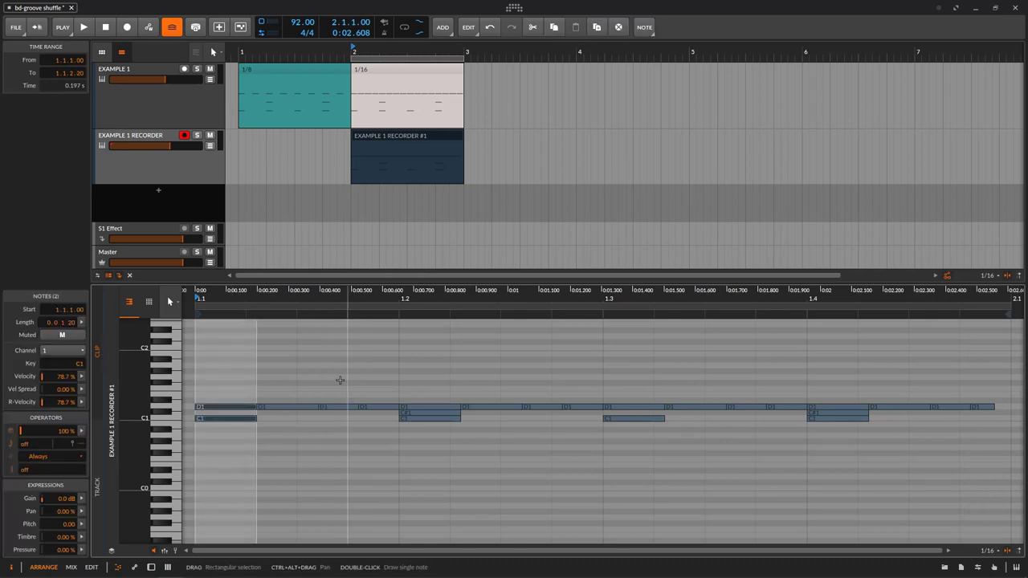
{"action": "left_click", "coordinate": [271, 408]}
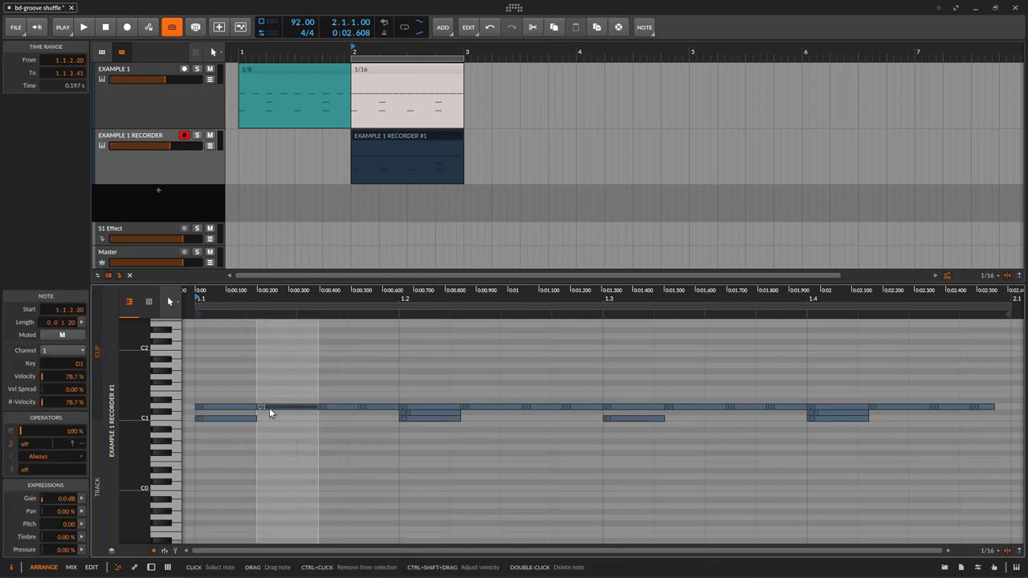
{"action": "left_click_drag", "start_coordinate": [195, 387], "coordinate": [250, 439]}
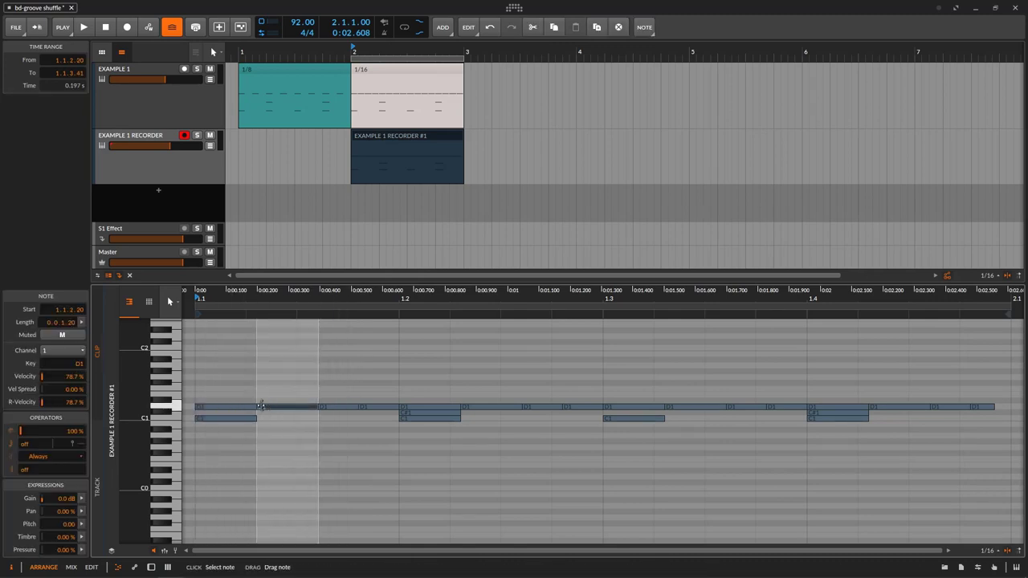
{"action": "left_click", "coordinate": [218, 372]}
{"action": "left_click_drag", "start_coordinate": [219, 373], "coordinate": [248, 420]}
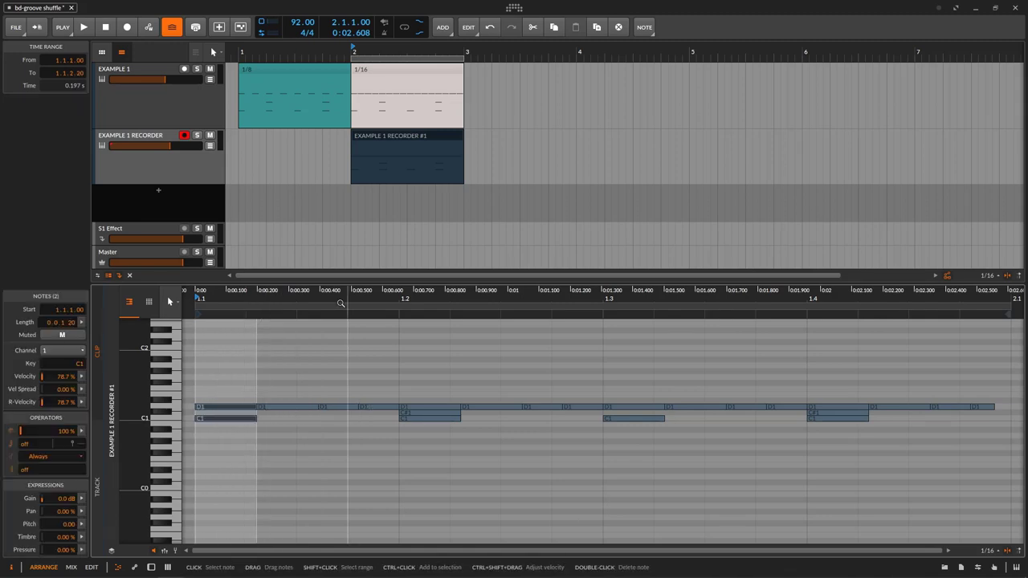
Record the bar again onto EXAMPLE 1 RECORDER and delete the recorded clip.
{"action": "key", "text": "F9"}
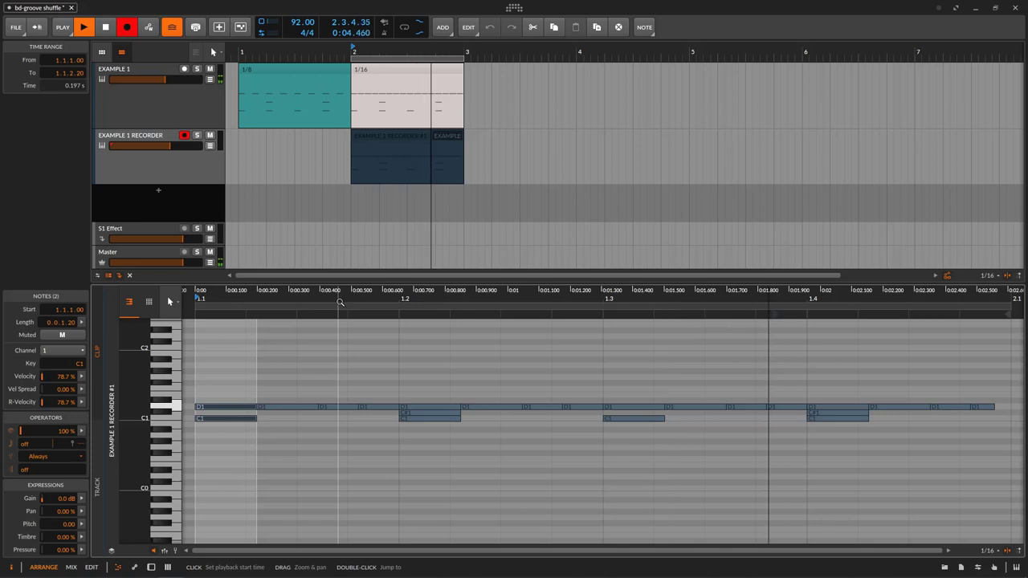
{"action": "key", "text": "space"}
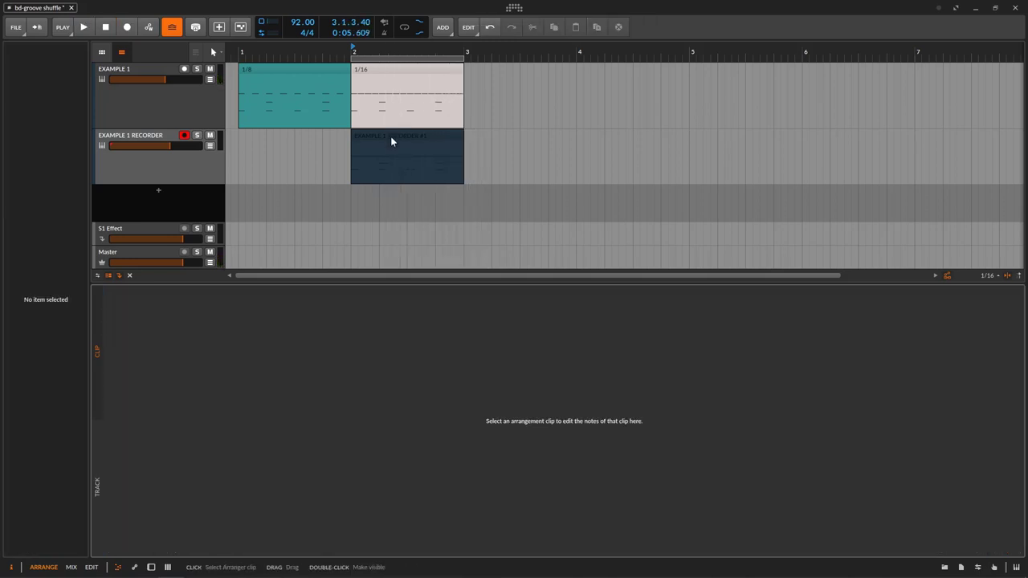
{"action": "left_click", "coordinate": [391, 137]}
{"action": "key", "text": "Delete"}
Move the loop region to bar 1 and open the notes of the 1/8 clip.
{"action": "left_click_drag", "start_coordinate": [407, 58], "coordinate": [294, 59]}
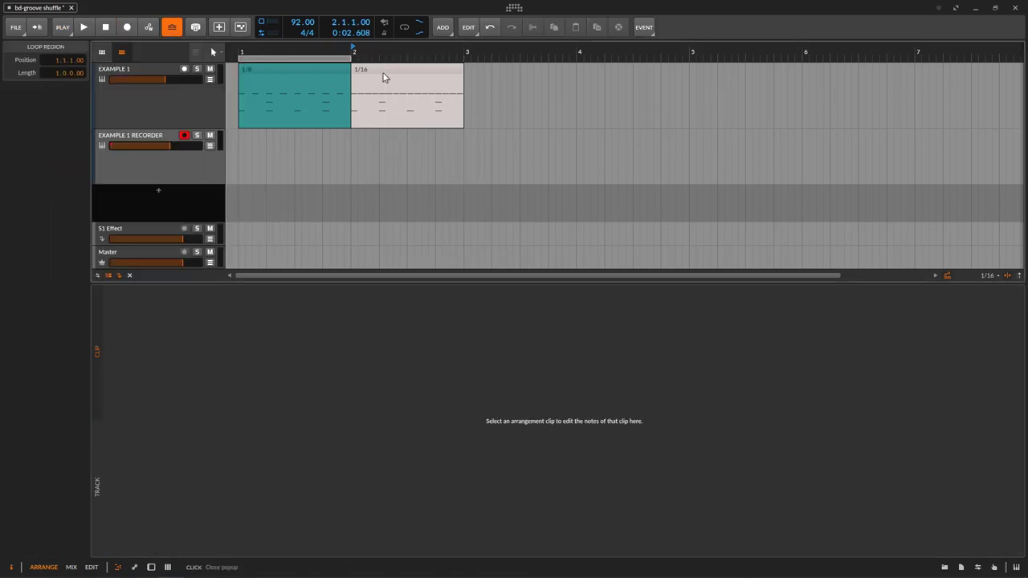
{"action": "left_click", "coordinate": [324, 71]}
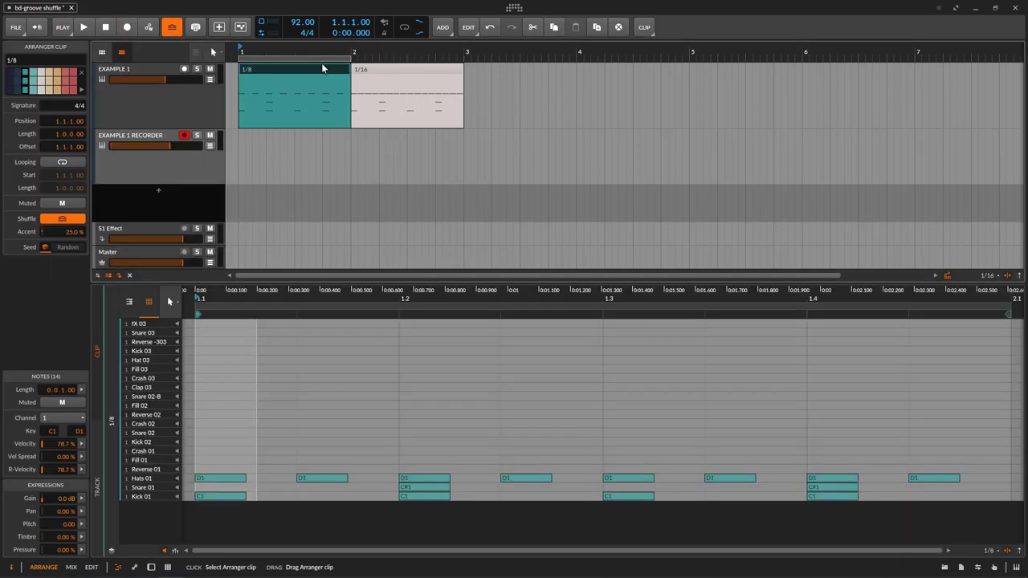
Adjust the global groove's shuffle amount with the shuffle rate on 1/16.
{"action": "left_click", "coordinate": [172, 28]}
{"action": "left_click", "coordinate": [62, 27]}
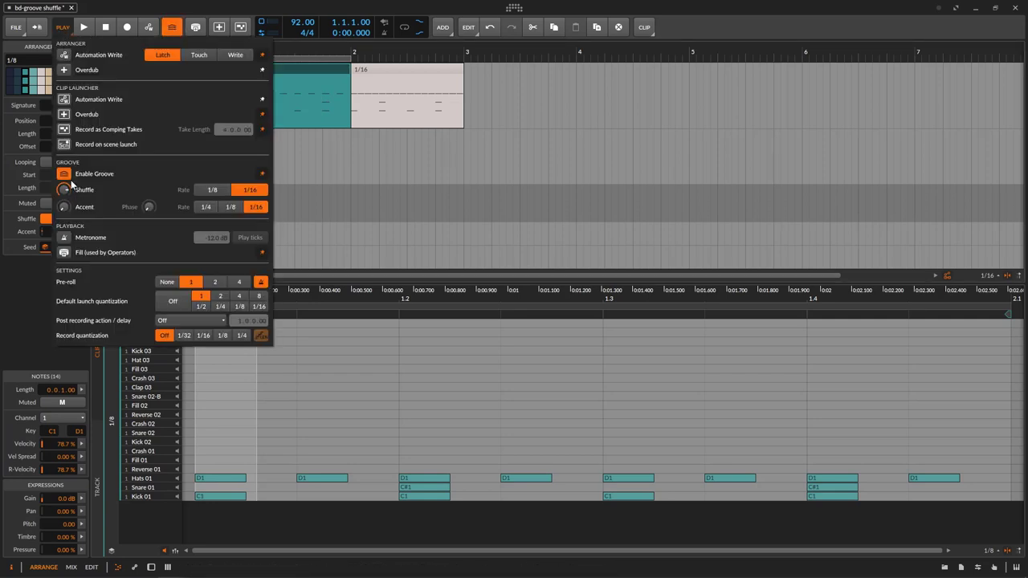
{"action": "left_click_drag", "start_coordinate": [63, 190], "coordinate": [65, 182]}
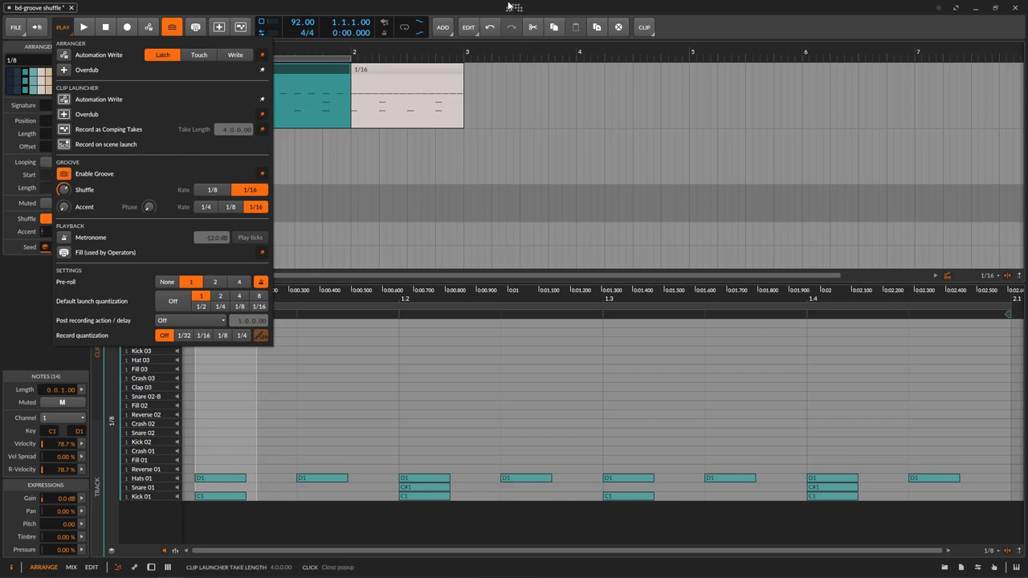
{"action": "left_click", "coordinate": [439, 5]}
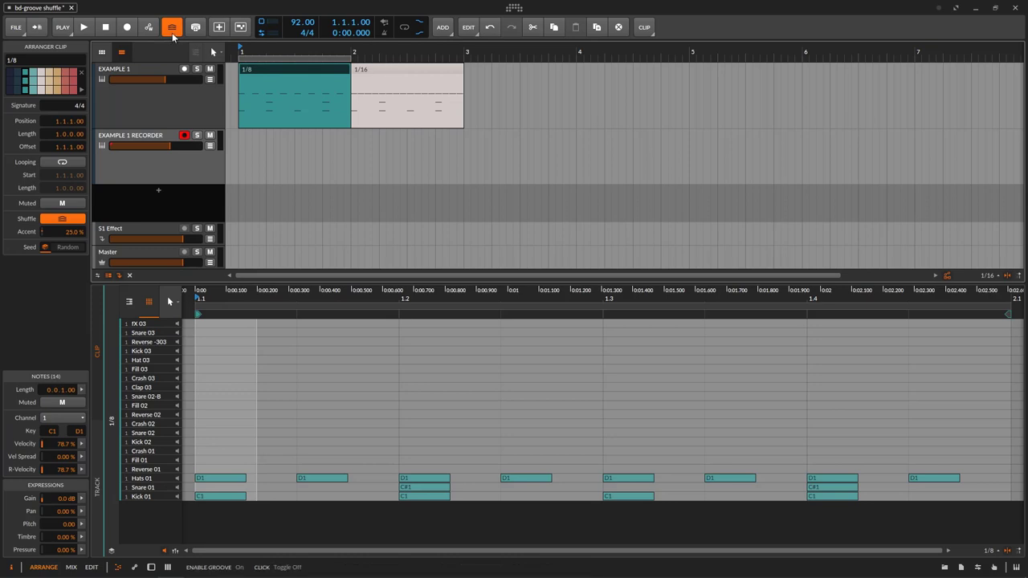
Extend the loop region to two bars so it covers both the 1/8 and 1/16 clips.
{"action": "left_click", "coordinate": [399, 77]}
{"action": "left_click", "coordinate": [366, 70]}
{"action": "left_click", "coordinate": [302, 69]}
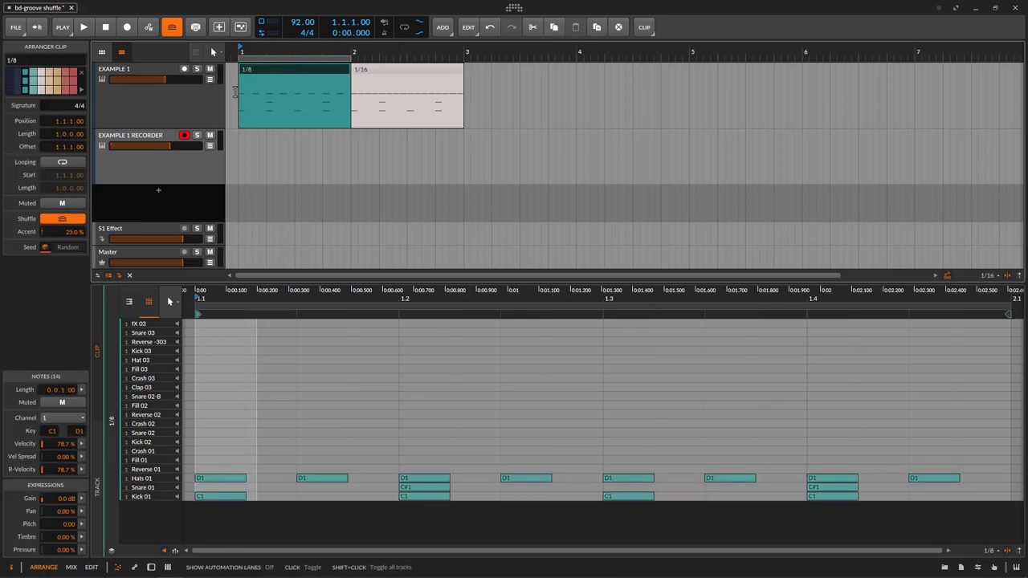
{"action": "left_click", "coordinate": [373, 60]}
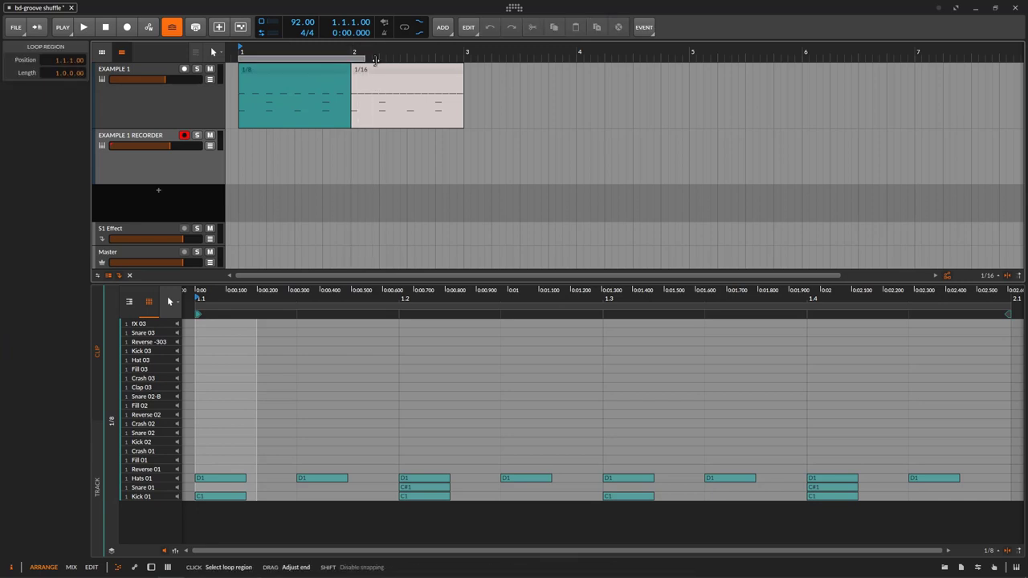
{"action": "left_click_drag", "start_coordinate": [376, 59], "coordinate": [470, 62]}
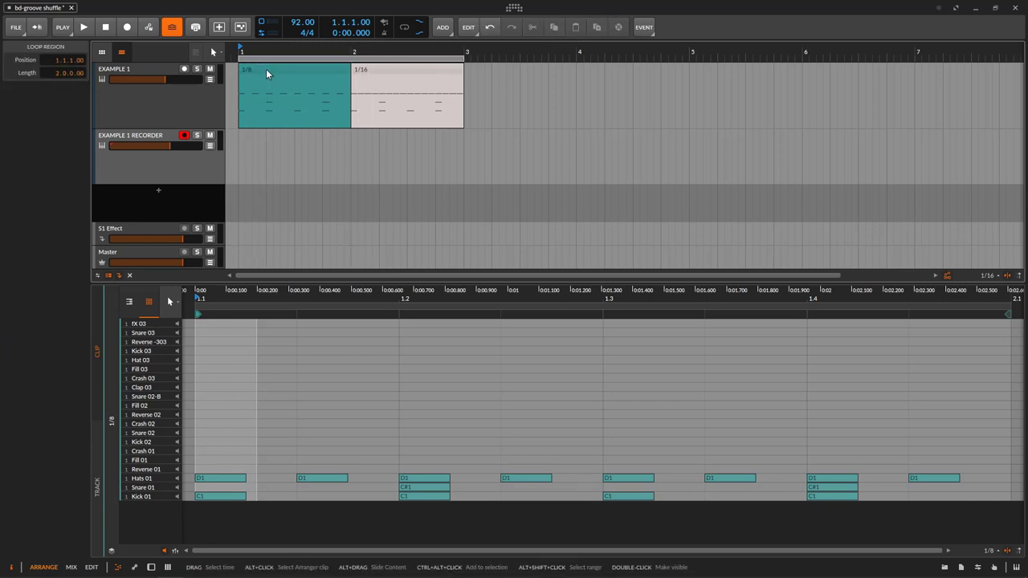
Compare the 1/8 and 1/16 clips on the EXAMPLE 1 track and review the global groove's shuffle settings.
{"action": "left_click", "coordinate": [299, 69]}
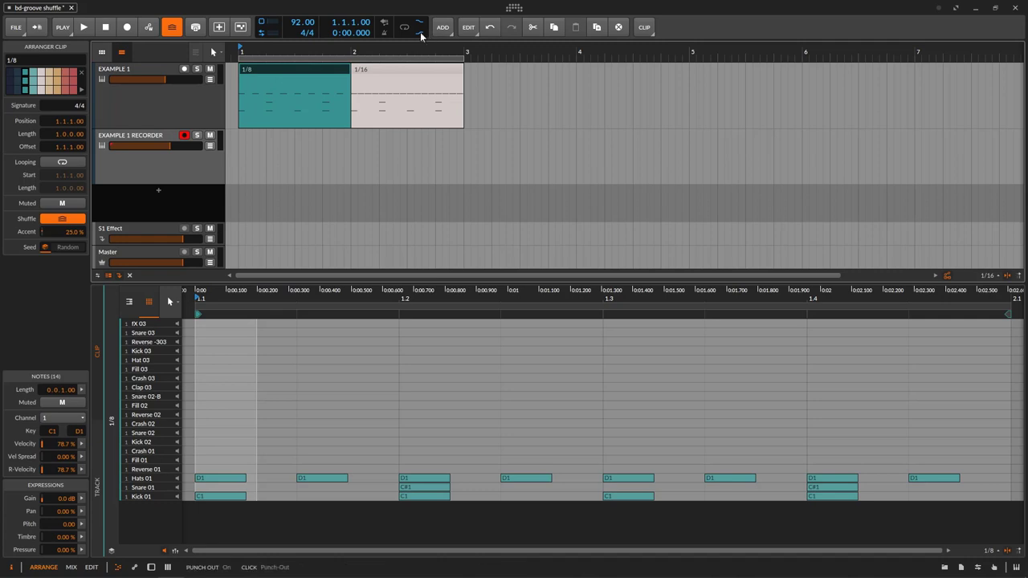
{"action": "left_click", "coordinate": [167, 120]}
{"action": "left_click", "coordinate": [275, 71]}
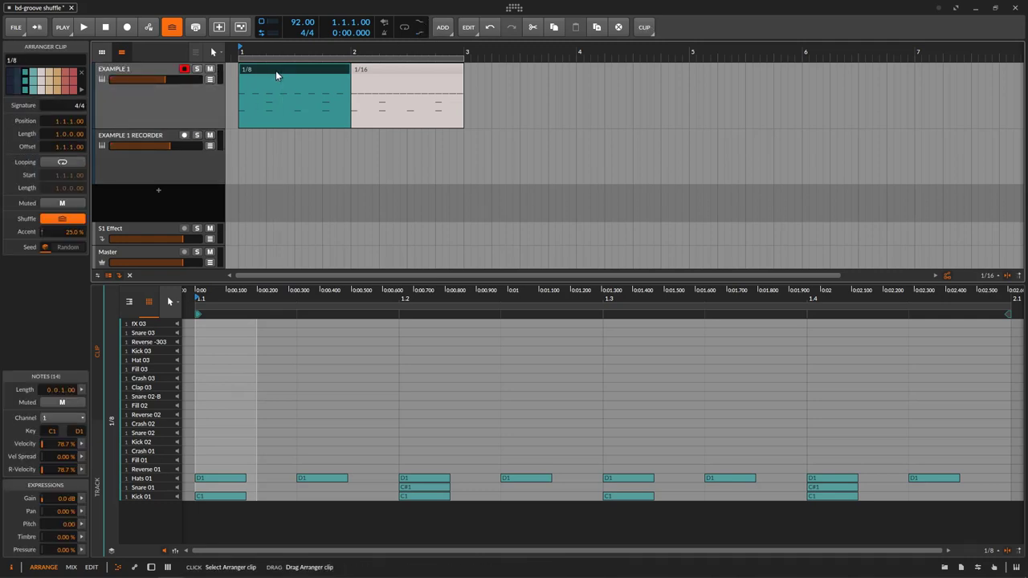
{"action": "left_click", "coordinate": [395, 72]}
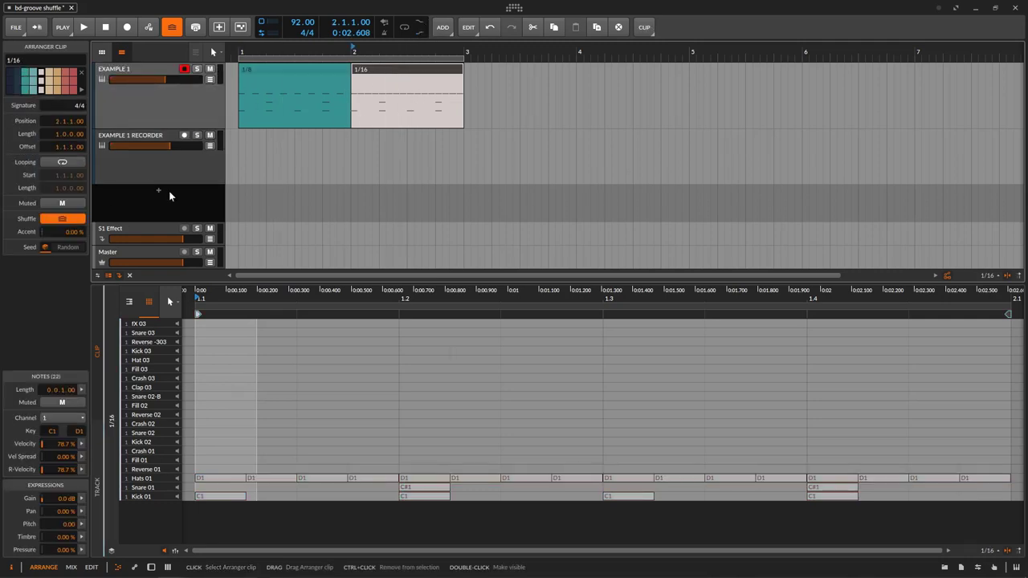
{"action": "left_click", "coordinate": [63, 27]}
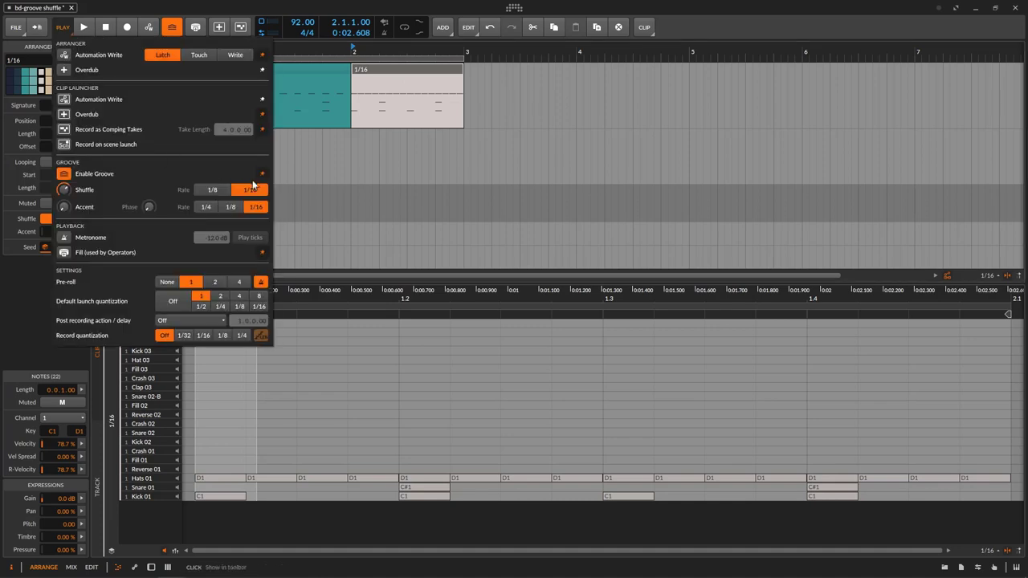
Check the global groove's shuffle amount at rate 1/16 and audition the 1/8 and 1/16 clips in one pass.
{"action": "mouse_move", "coordinate": [64, 191]}
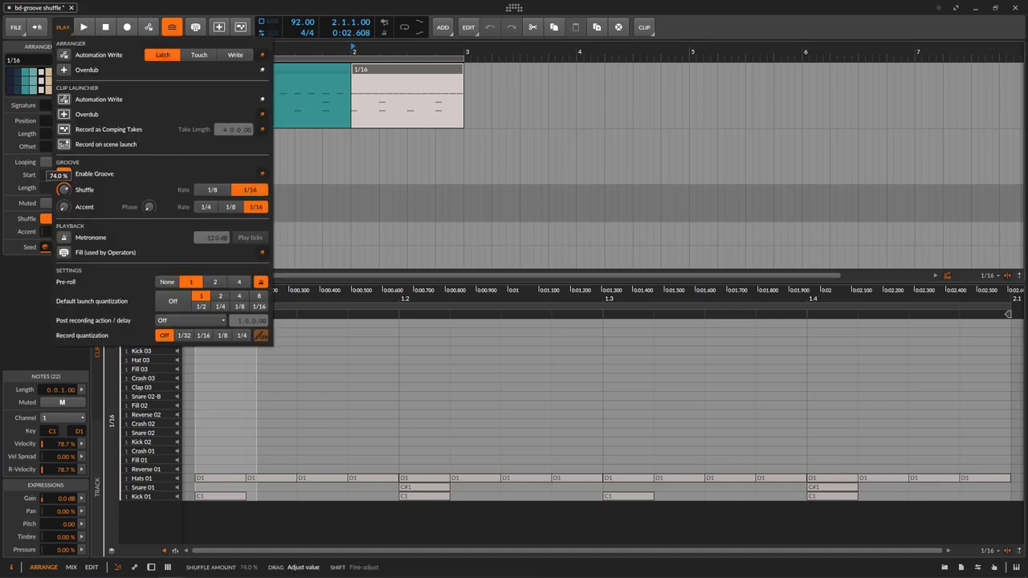
{"action": "left_click", "coordinate": [303, 6]}
{"action": "key", "text": "space"}
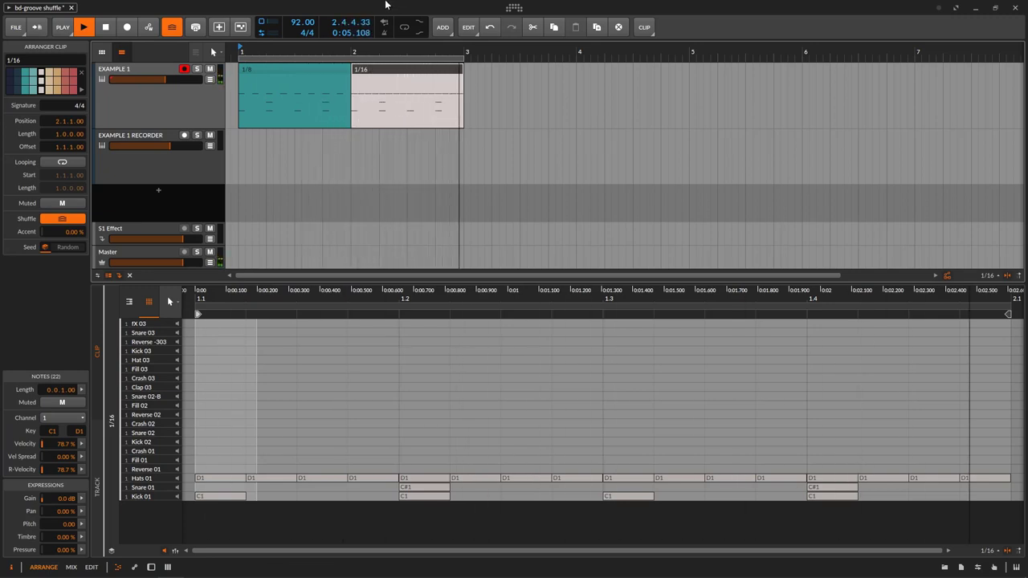
{"action": "key", "text": "space"}
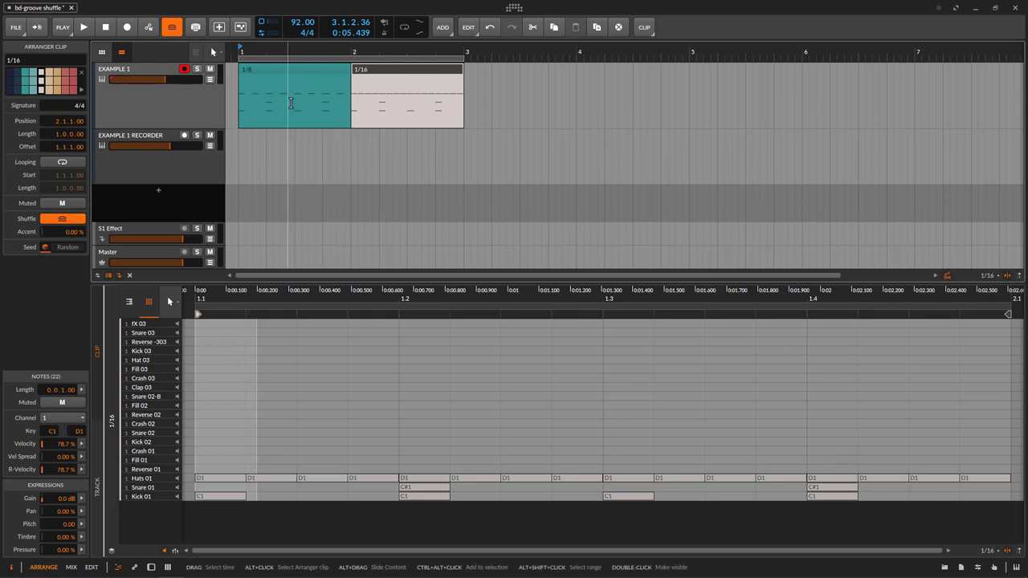
Play the 1/8 clip and raise the global groove's accent amount, with its accent rate set to 1/8.
{"action": "left_click", "coordinate": [268, 71]}
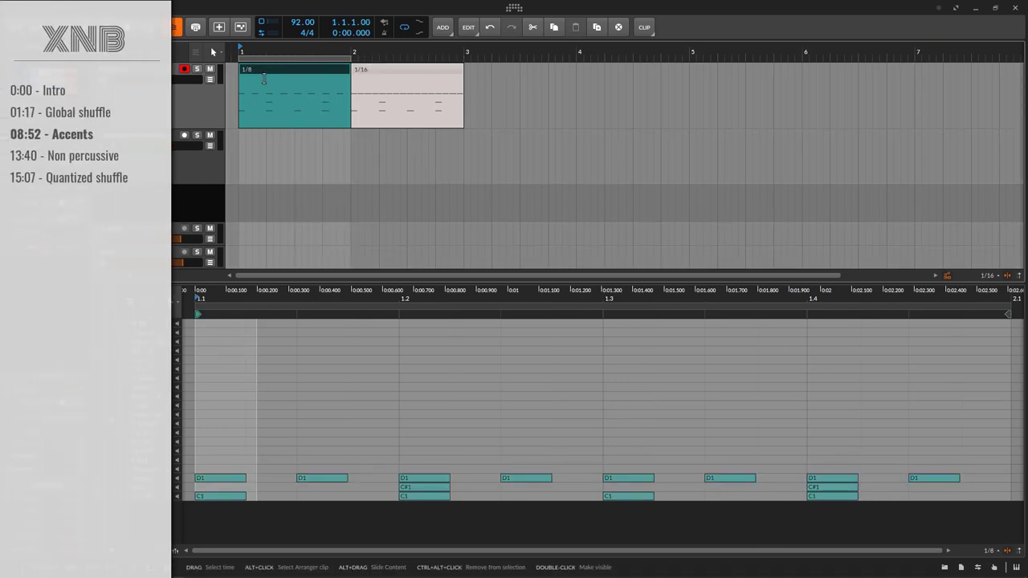
{"action": "key", "text": "space"}
{"action": "left_click", "coordinate": [49, 27]}
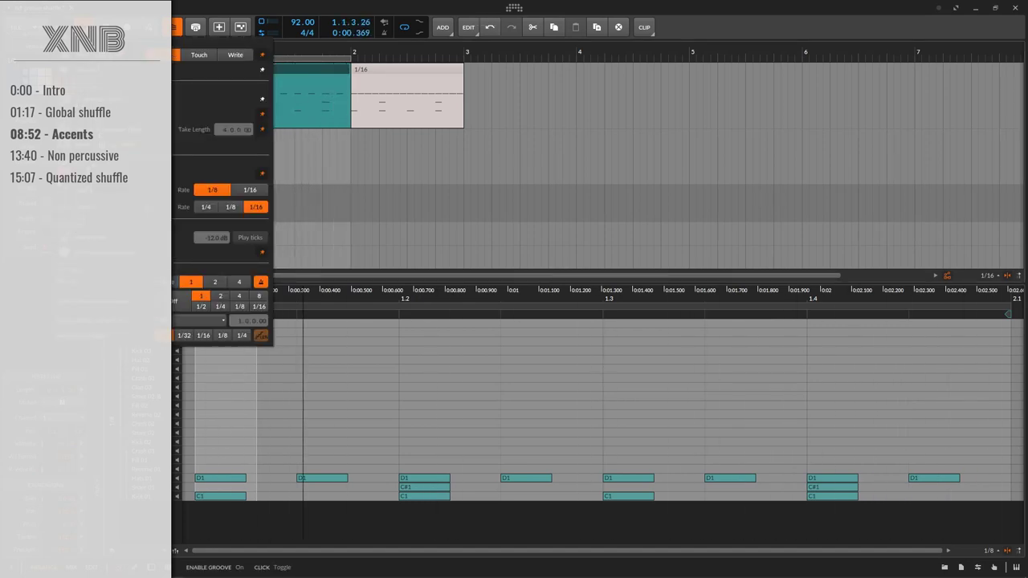
{"action": "left_click_drag", "start_coordinate": [65, 207], "coordinate": [64, 207]}
{"action": "left_click_drag", "start_coordinate": [149, 208], "coordinate": [148, 207]}
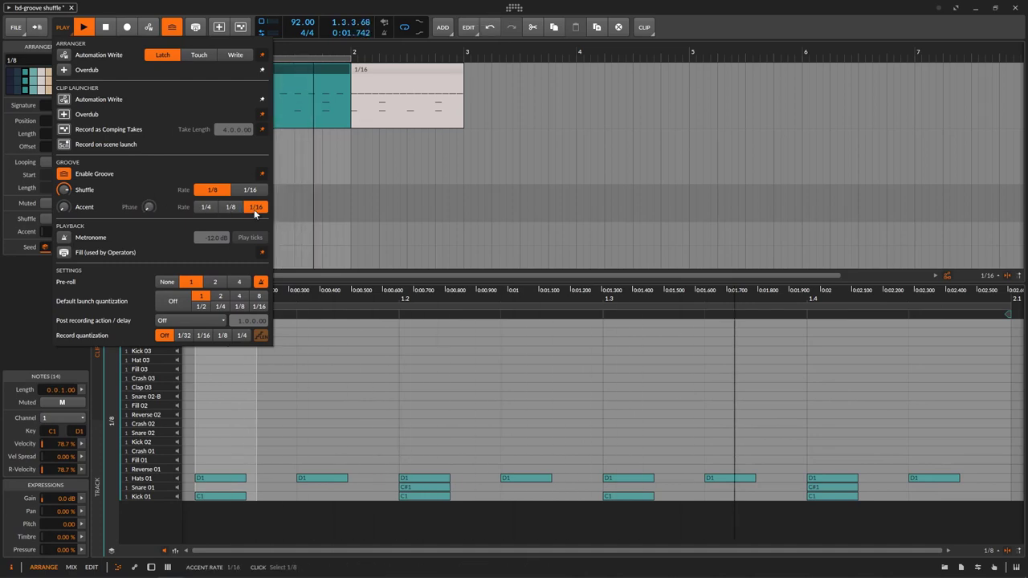
{"action": "left_click", "coordinate": [231, 208]}
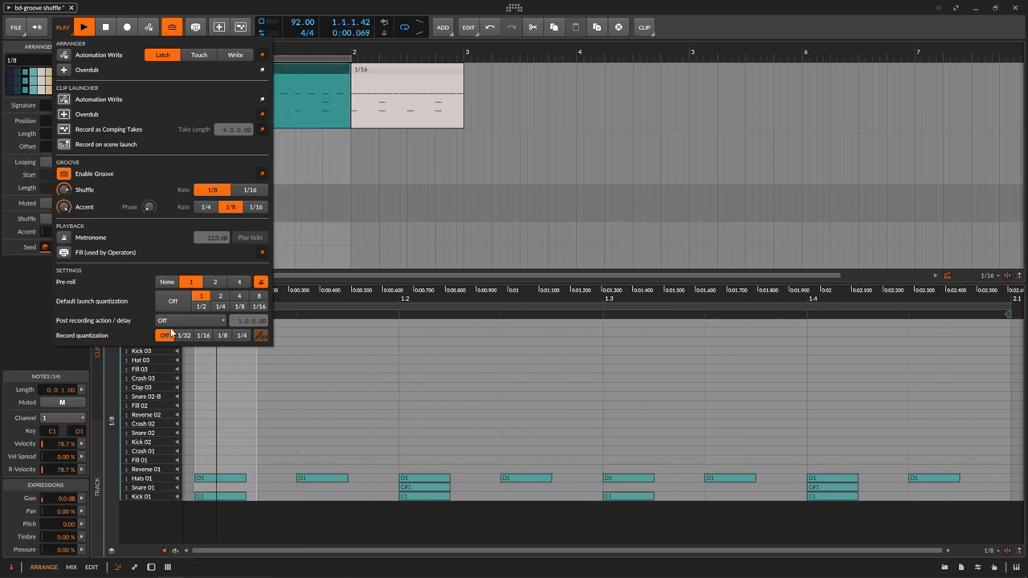
Try a shifted accent phase and other accent rates in the global groove, returning the rate to 1/8.
{"action": "left_click_drag", "start_coordinate": [149, 212], "coordinate": [151, 232]}
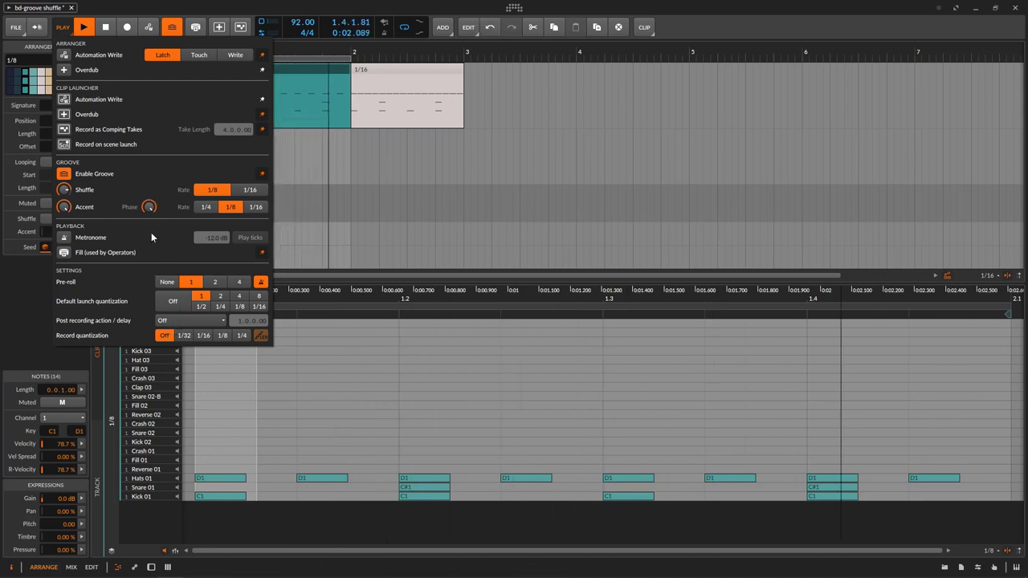
{"action": "left_click", "coordinate": [256, 208]}
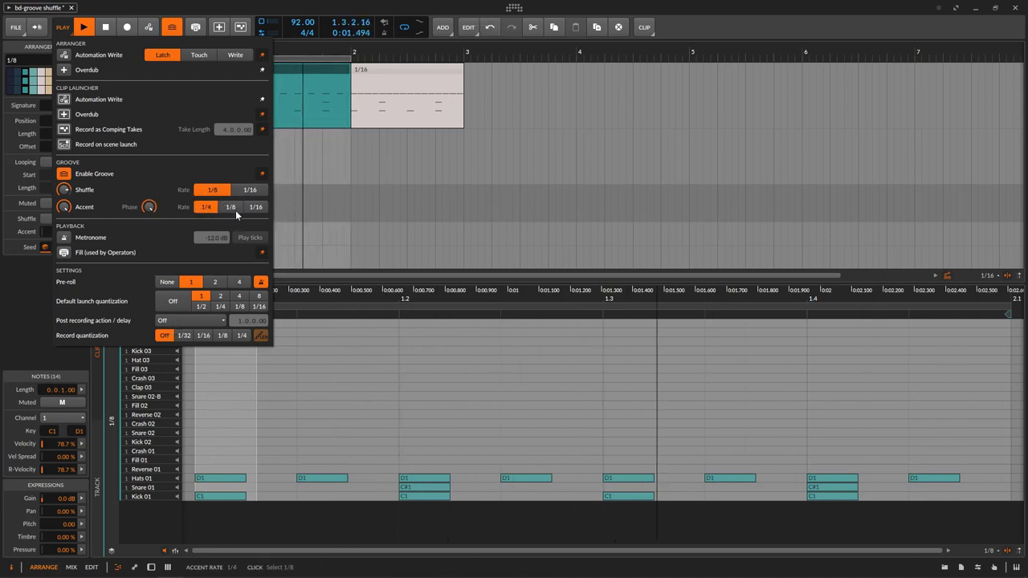
{"action": "left_click", "coordinate": [230, 207]}
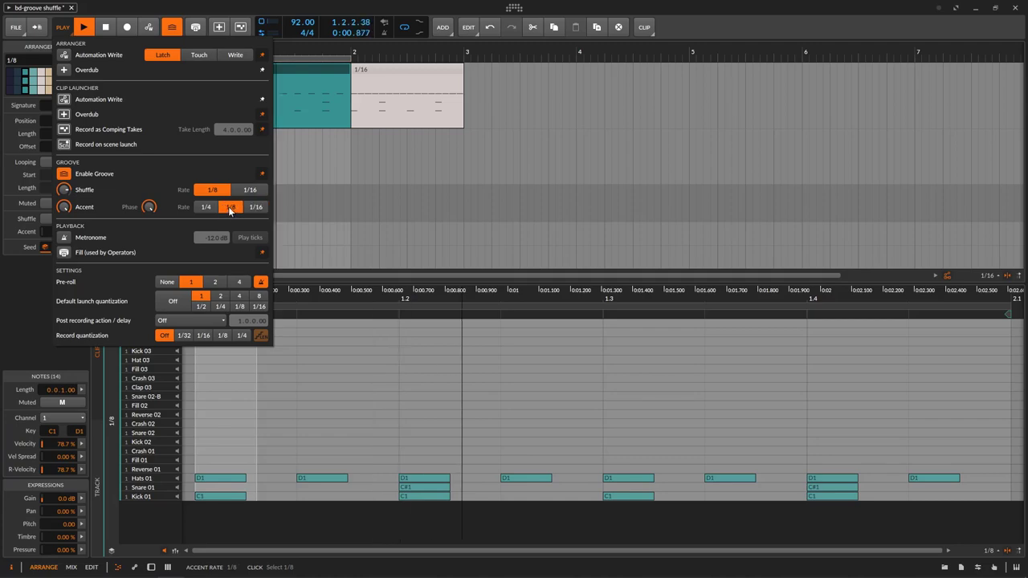
{"action": "mouse_move", "coordinate": [64, 207]}
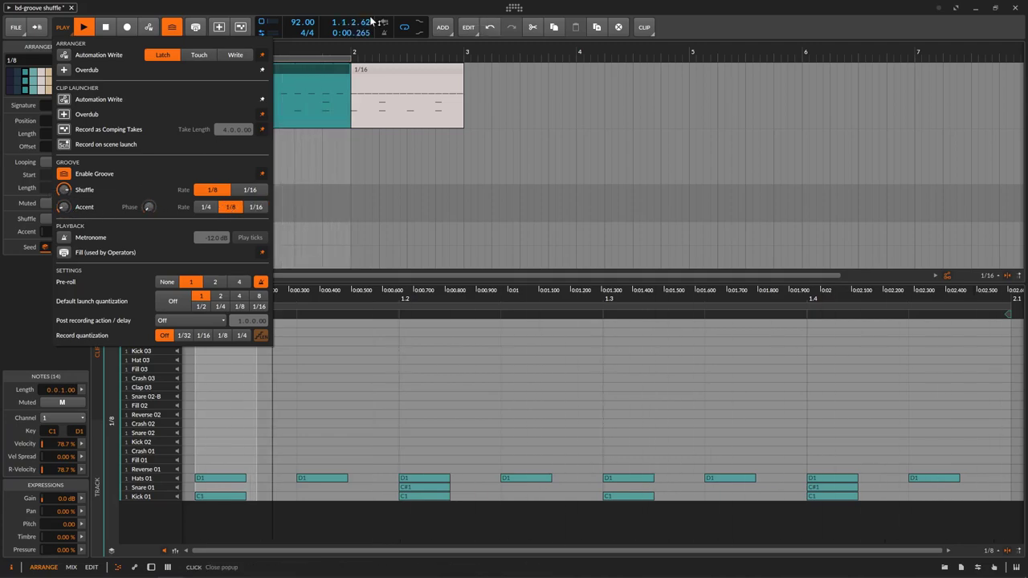
Enable shuffle on the 1/8 clip and raise the clip's accent to 97%, checking it against the global accent settings.
{"action": "left_click", "coordinate": [309, 70]}
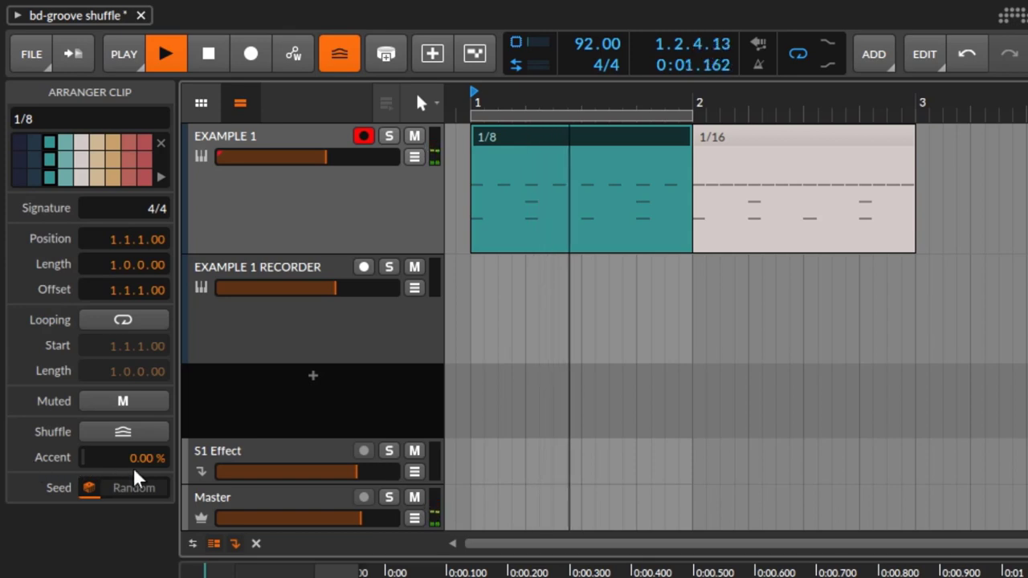
{"action": "key", "text": "space"}
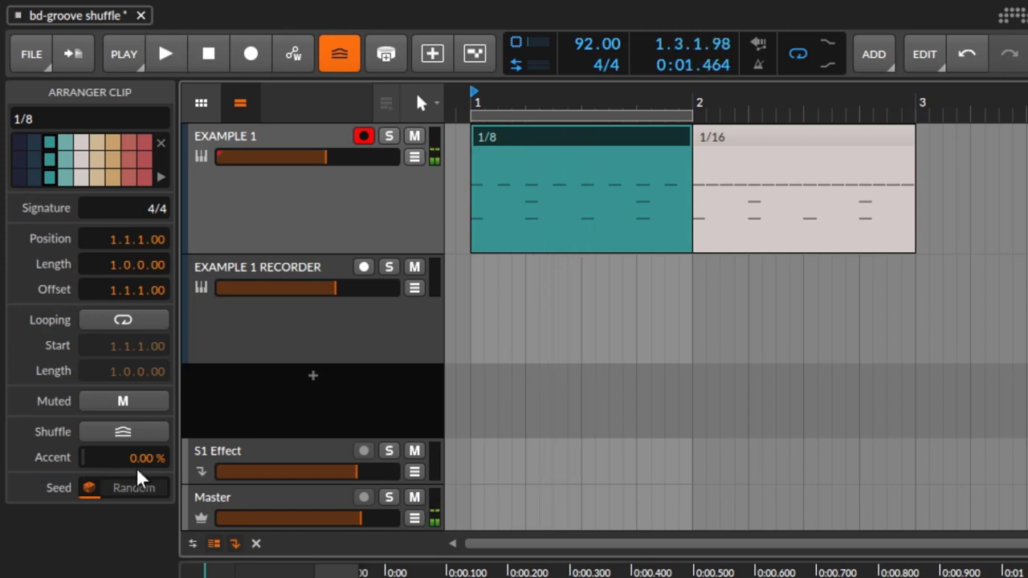
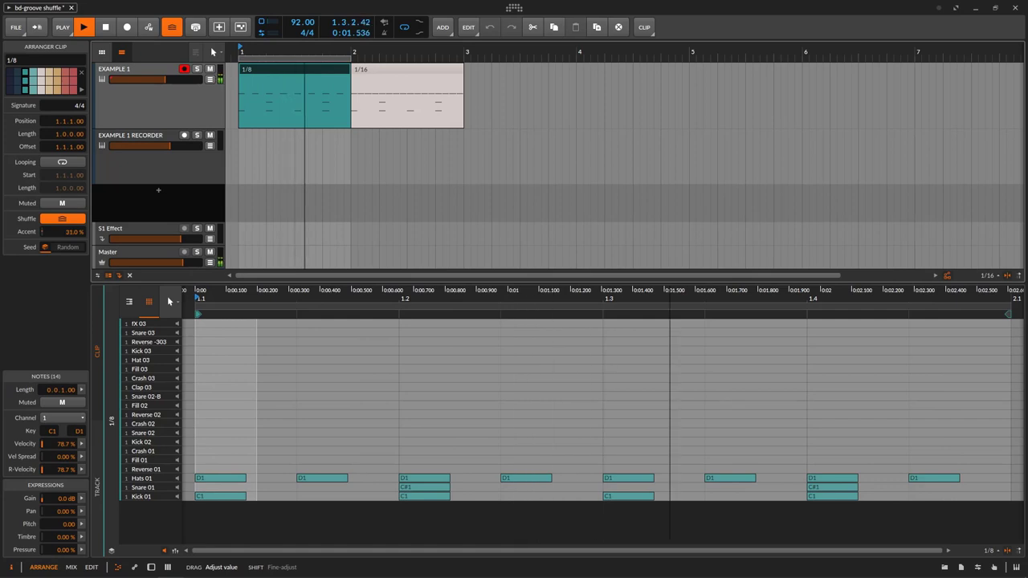
{"action": "left_click", "coordinate": [63, 27]}
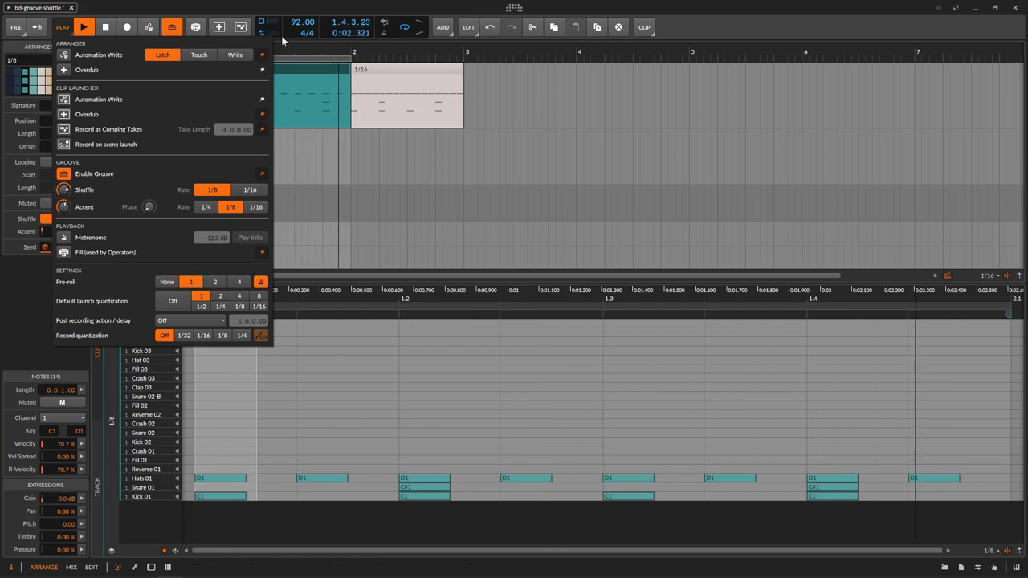
{"action": "left_click", "coordinate": [296, 5]}
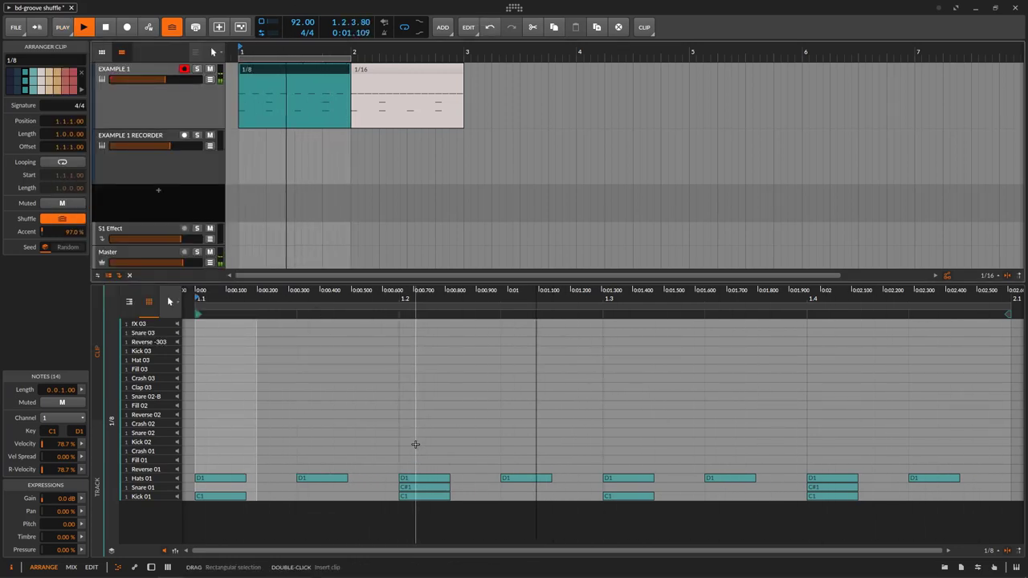
Single out the off-beat hat notes of the 1/8 clip, followed by its first downbeat notes, during playback.
{"action": "left_click_drag", "start_coordinate": [302, 394], "coordinate": [347, 478]}
{"action": "left_click_drag", "start_coordinate": [486, 408], "coordinate": [534, 480]}
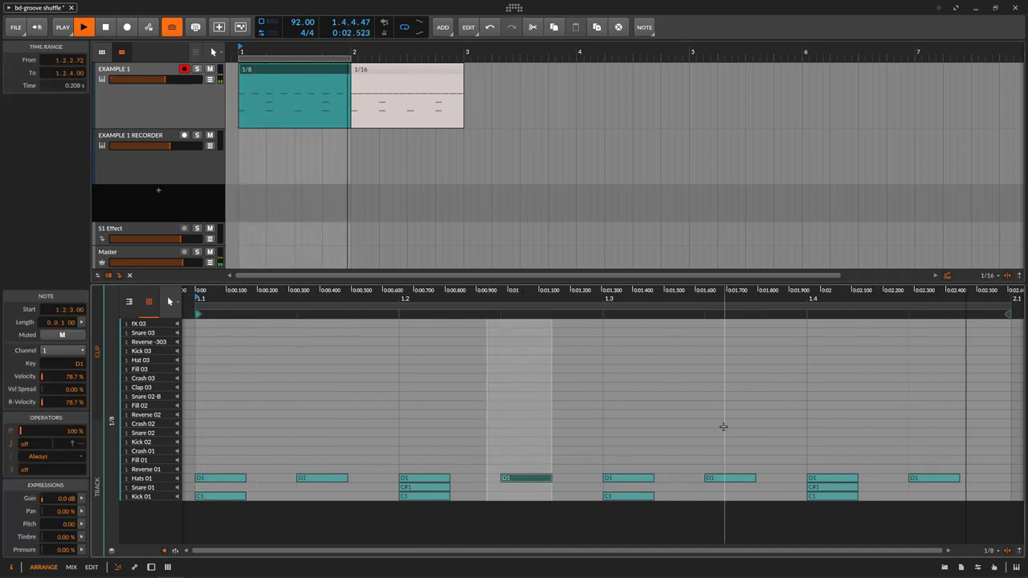
{"action": "left_click_drag", "start_coordinate": [724, 429], "coordinate": [758, 514]}
{"action": "left_click_drag", "start_coordinate": [924, 426], "coordinate": [963, 504]}
{"action": "left_click_drag", "start_coordinate": [253, 406], "coordinate": [233, 509]}
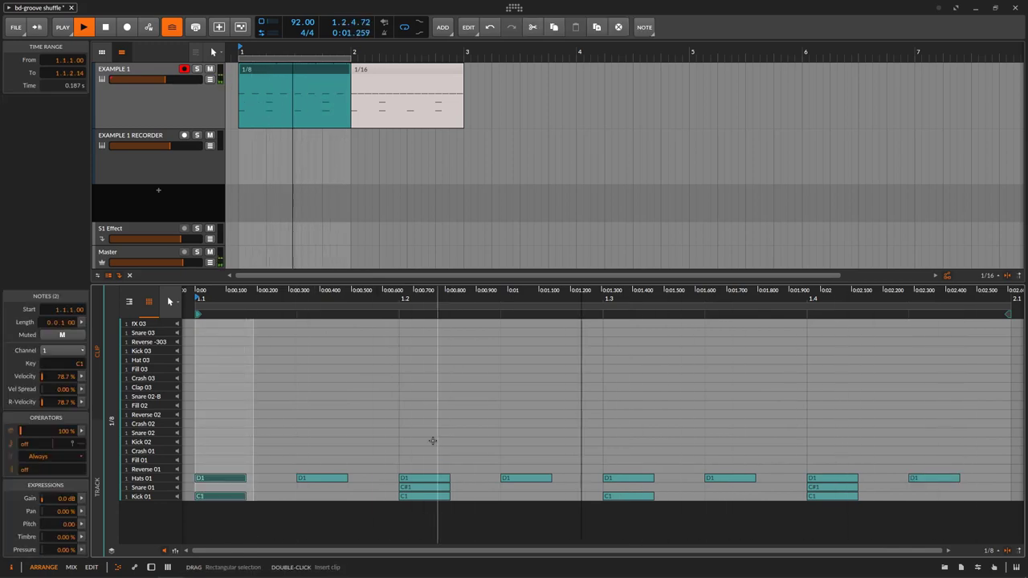
Review the 1/8 clip's accent setting and point out the off-beat hat note at 1.1.3.
{"action": "left_click", "coordinate": [148, 112]}
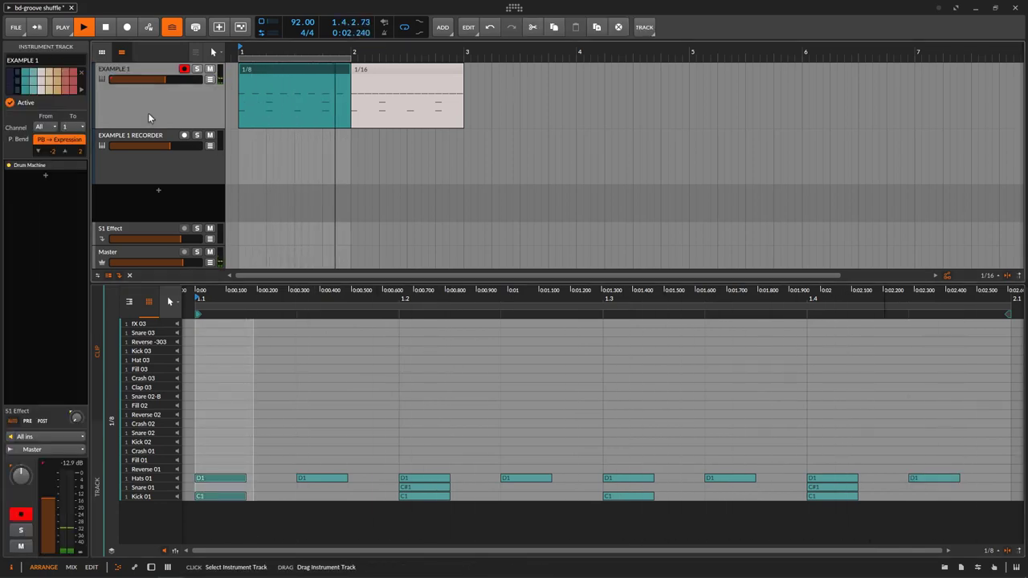
{"action": "left_click", "coordinate": [281, 69]}
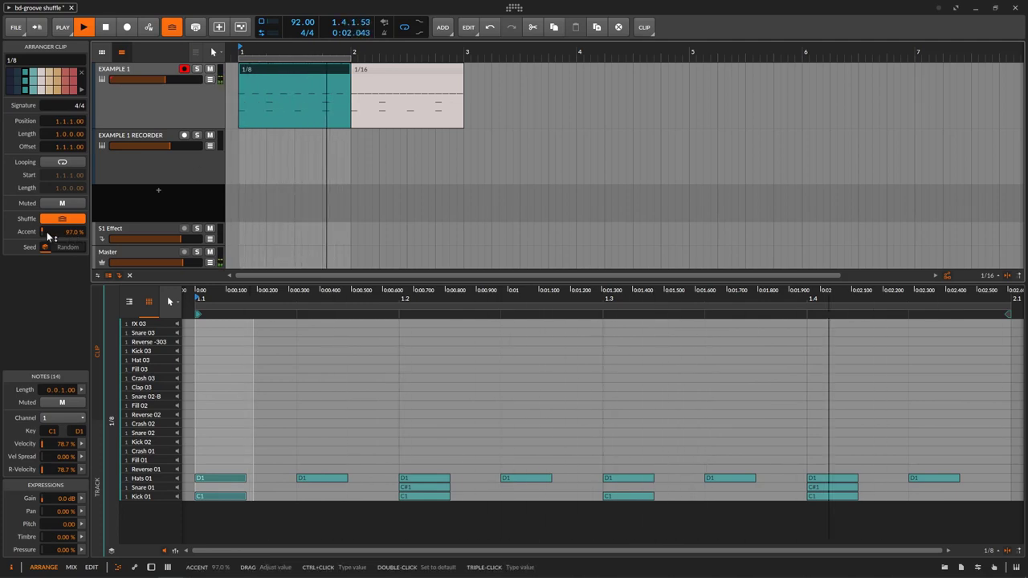
{"action": "left_click_drag", "start_coordinate": [310, 370], "coordinate": [335, 530]}
{"action": "left_click", "coordinate": [308, 409]}
{"action": "left_click_drag", "start_coordinate": [308, 410], "coordinate": [336, 536]}
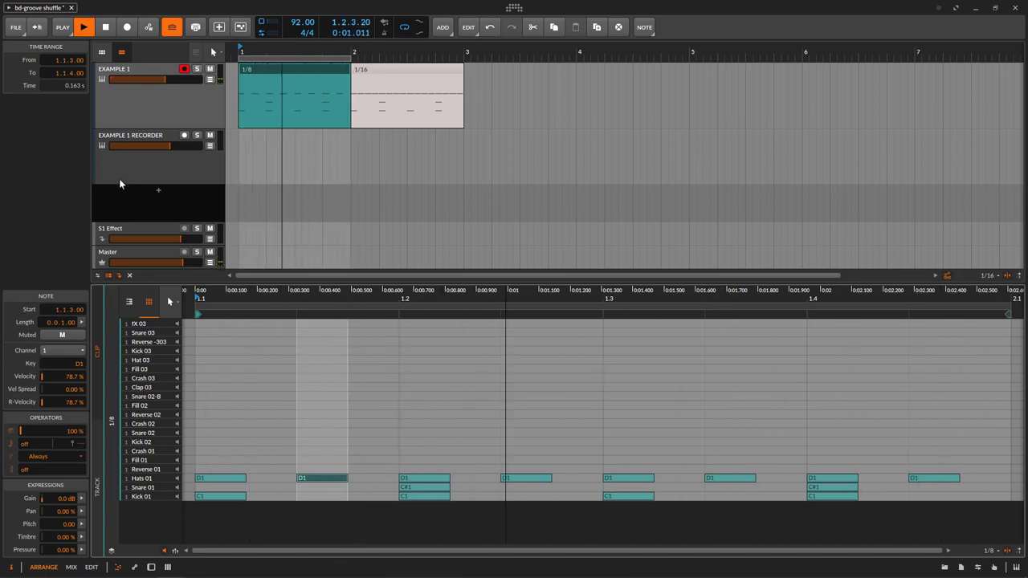
Lower the 1/8 clip's accent to -99% and compare its first downbeat notes with the off-beat hat at 1.1.3.
{"action": "left_click", "coordinate": [269, 69]}
{"action": "left_click_drag", "start_coordinate": [68, 233], "coordinate": [68, 280]}
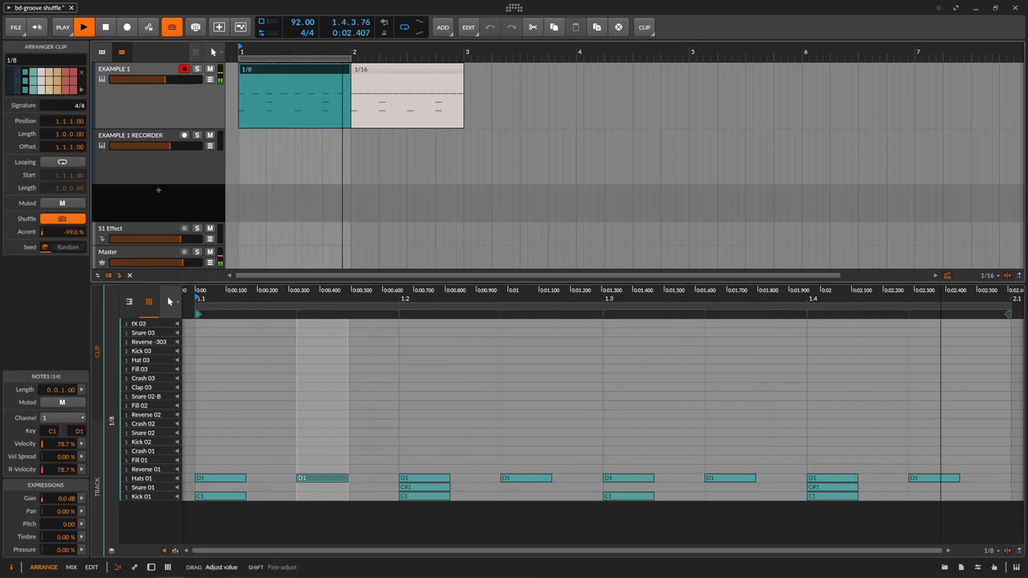
{"action": "left_click_drag", "start_coordinate": [219, 381], "coordinate": [204, 545]}
{"action": "left_click_drag", "start_coordinate": [300, 413], "coordinate": [331, 514]}
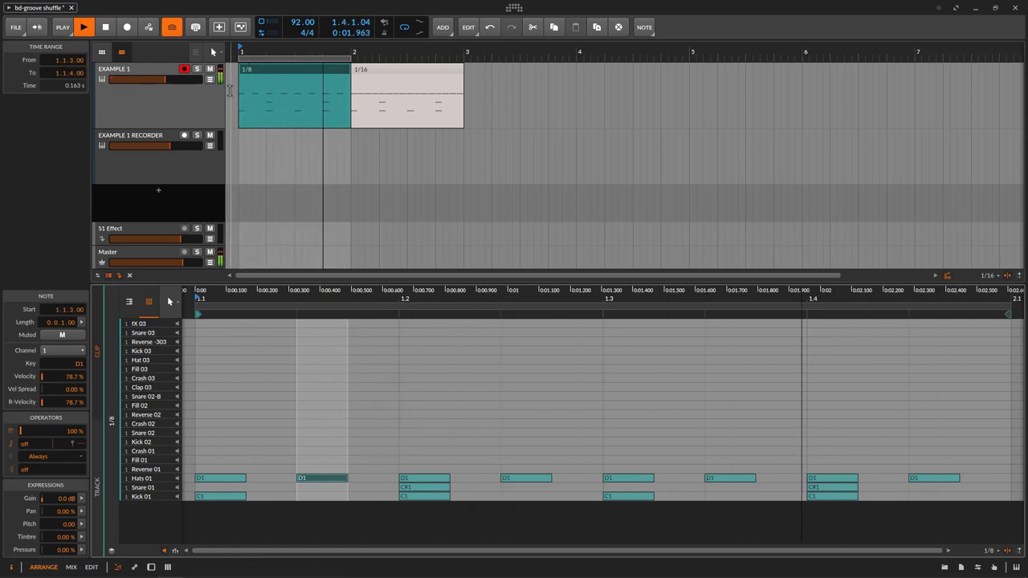
Restart playback with the 1/8 clip's accent set to -42% and mark the off-beat hat at 1.1.3.
{"action": "left_click", "coordinate": [181, 101]}
{"action": "key", "text": "space"}
{"action": "left_click", "coordinate": [265, 68]}
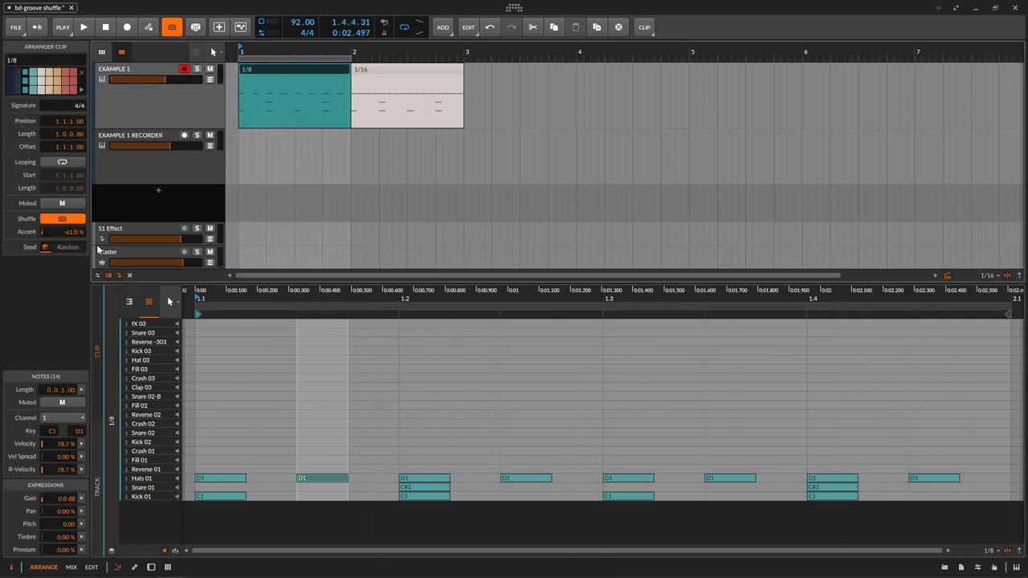
{"action": "key", "text": "space"}
{"action": "left_click_drag", "start_coordinate": [70, 232], "coordinate": [69, 247]}
{"action": "left_click_drag", "start_coordinate": [291, 420], "coordinate": [326, 493]}
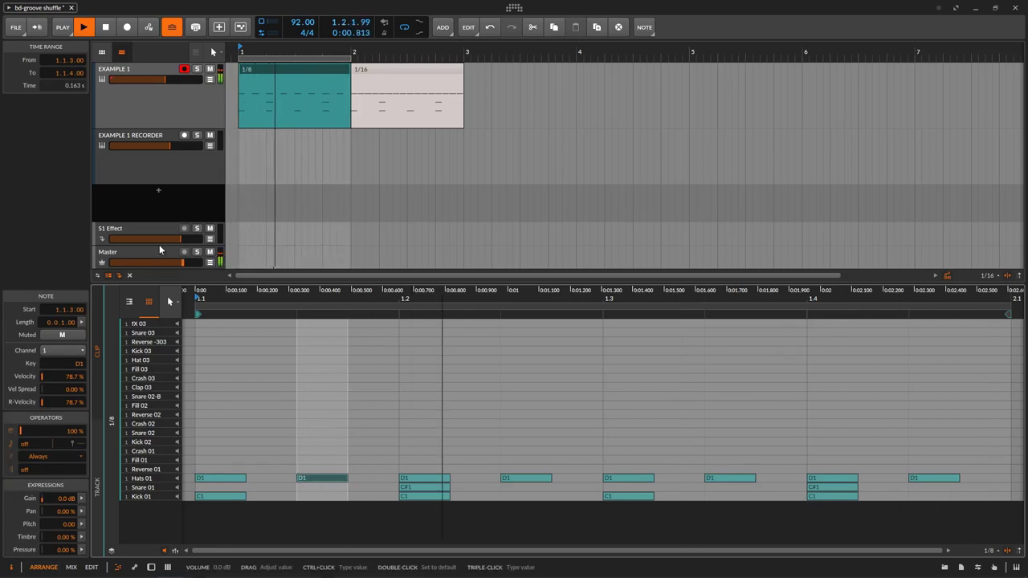
Set the 1/8 clip's accent to -21%.
{"action": "left_click", "coordinate": [153, 112]}
{"action": "left_click", "coordinate": [266, 68]}
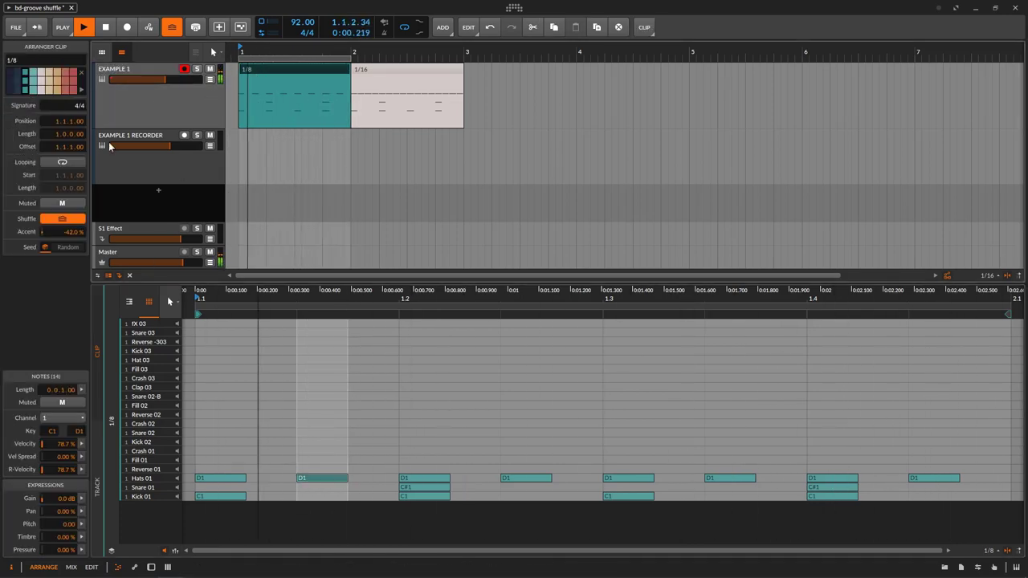
{"action": "left_click_drag", "start_coordinate": [73, 232], "coordinate": [72, 237]}
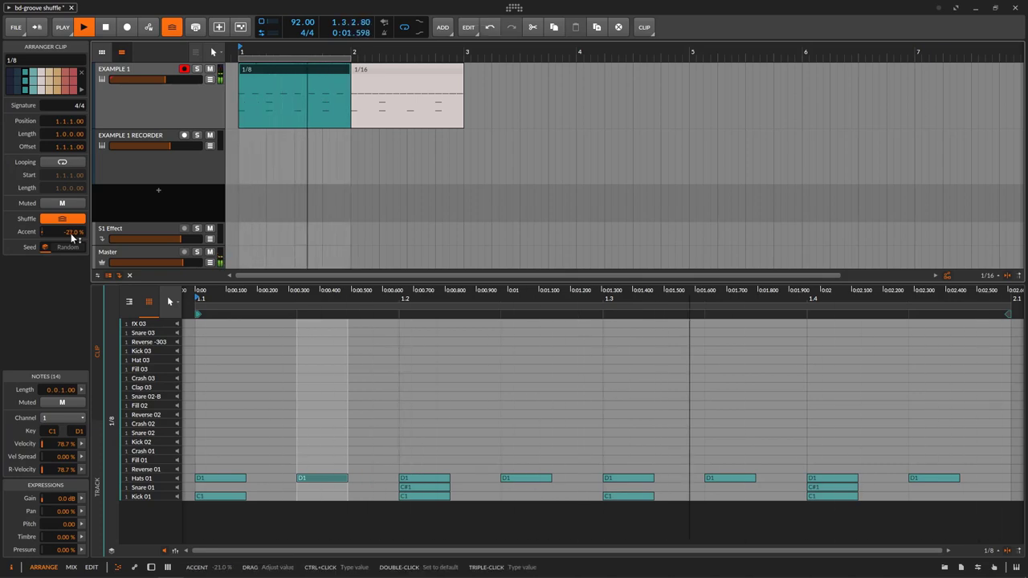
Set the global groove's accent rate to 1/4.
{"action": "left_click", "coordinate": [65, 27]}
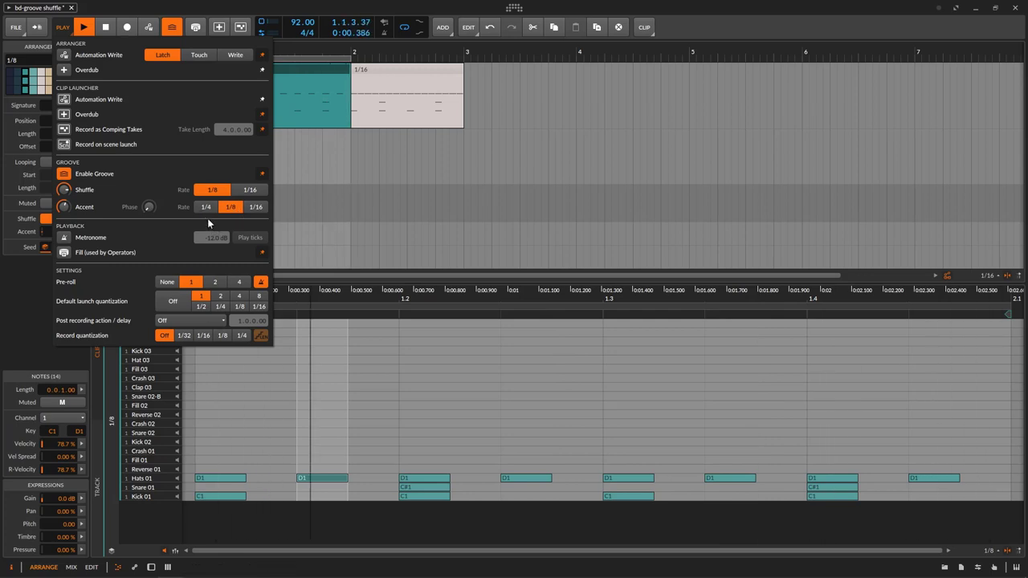
{"action": "left_click", "coordinate": [202, 209]}
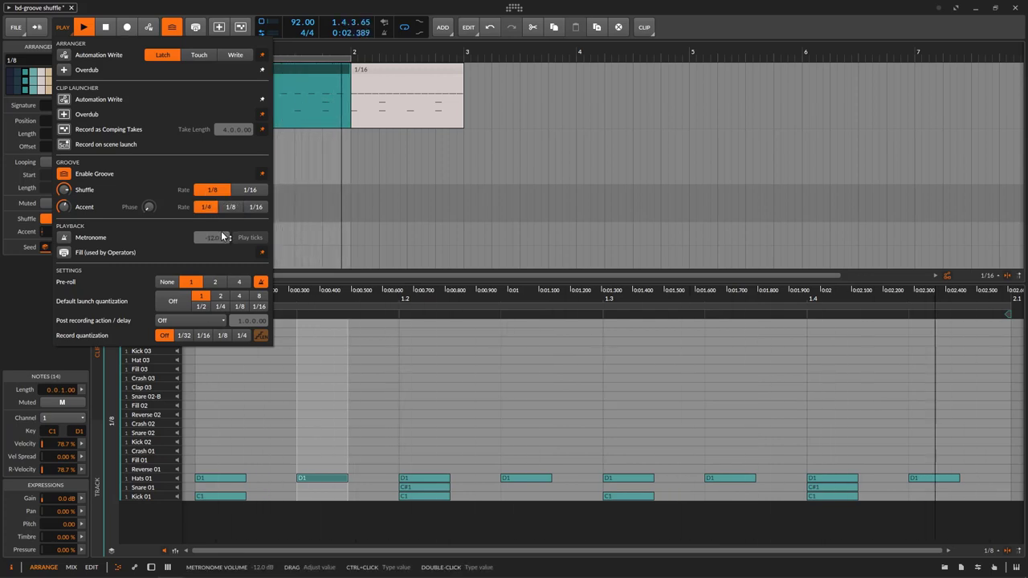
{"action": "left_click", "coordinate": [390, 5]}
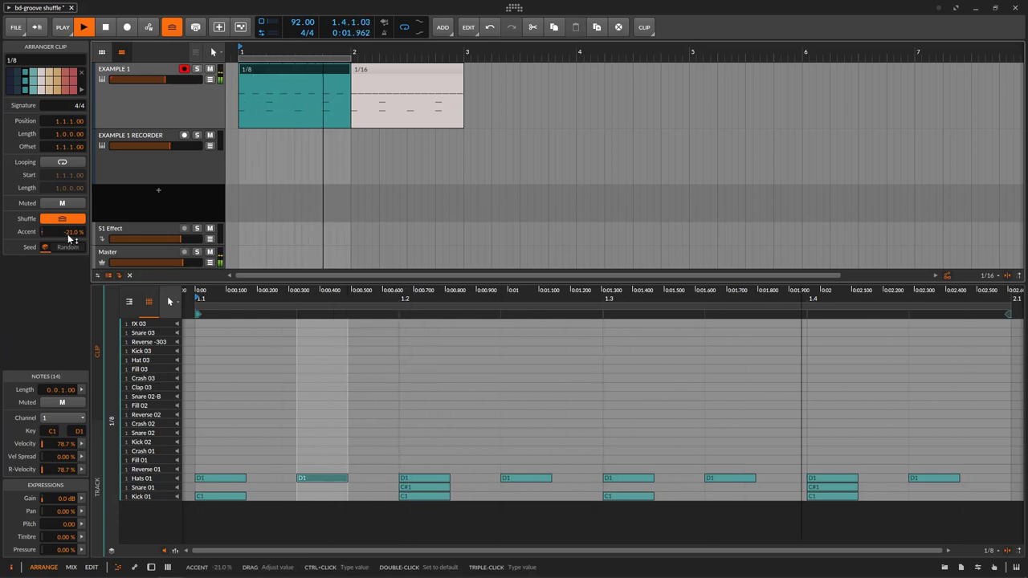
Mark the 1/8 clip's notes on beats 1 and 3 and on each quarter beat to compare the 1/4 accents.
{"action": "left_click_drag", "start_coordinate": [241, 371], "coordinate": [207, 549]}
{"action": "left_click_drag", "start_coordinate": [639, 390], "coordinate": [625, 539]}
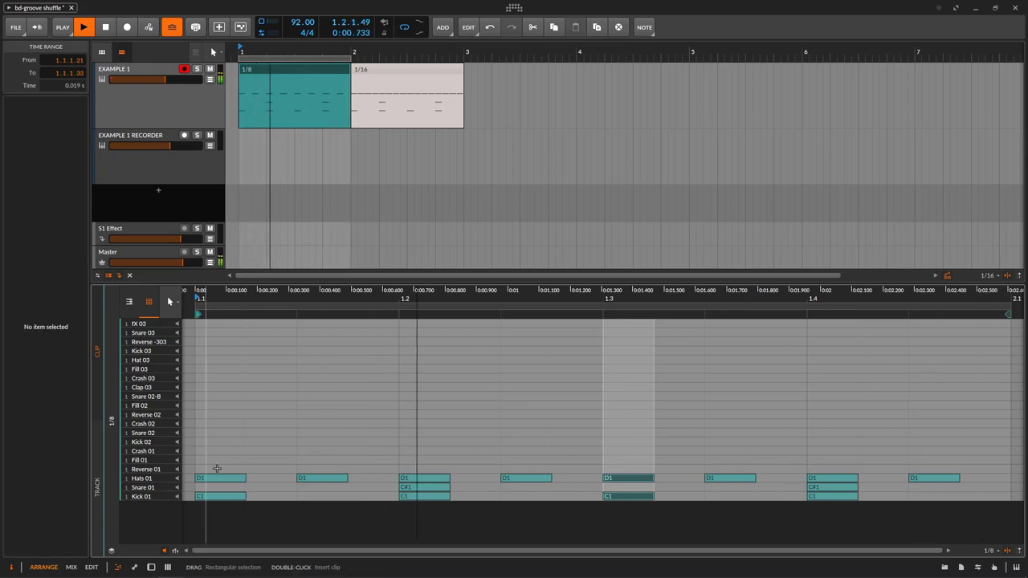
{"action": "left_click_drag", "start_coordinate": [210, 430], "coordinate": [239, 538]}
{"action": "left_click_drag", "start_coordinate": [434, 403], "coordinate": [436, 530]}
{"action": "left_click_drag", "start_coordinate": [607, 449], "coordinate": [627, 509]}
{"action": "left_click_drag", "start_coordinate": [786, 446], "coordinate": [865, 561]}
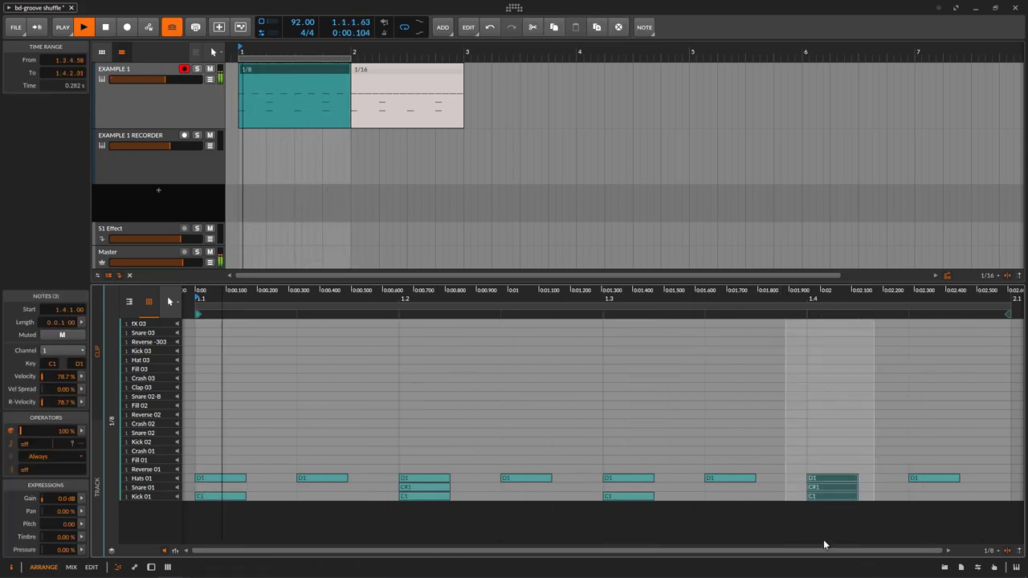
{"action": "left_click_drag", "start_coordinate": [247, 388], "coordinate": [191, 541]}
{"action": "left_click_drag", "start_coordinate": [672, 414], "coordinate": [599, 539]}
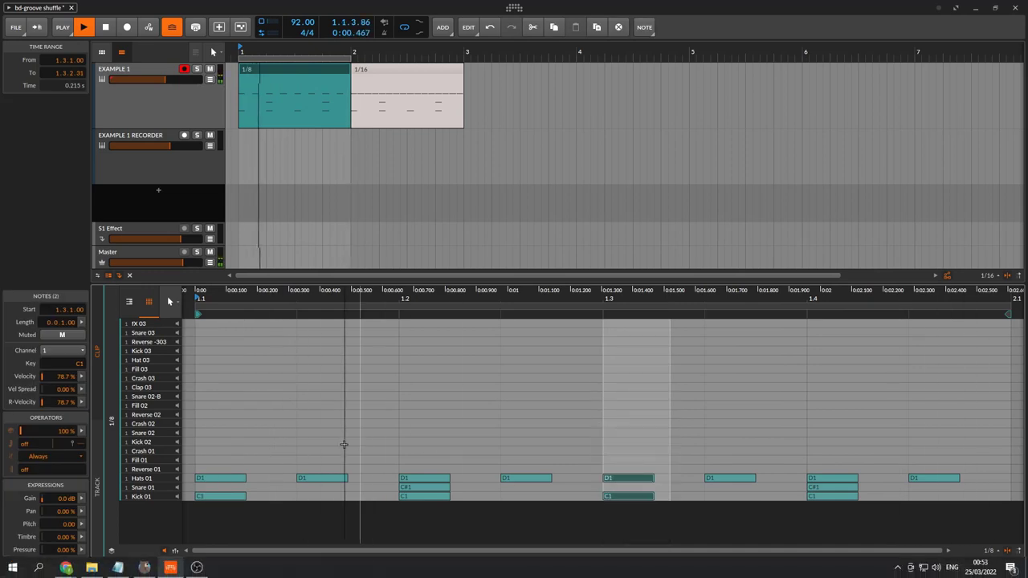
Select the 1/8 clip and set its accent to 61%.
{"action": "left_click", "coordinate": [262, 71]}
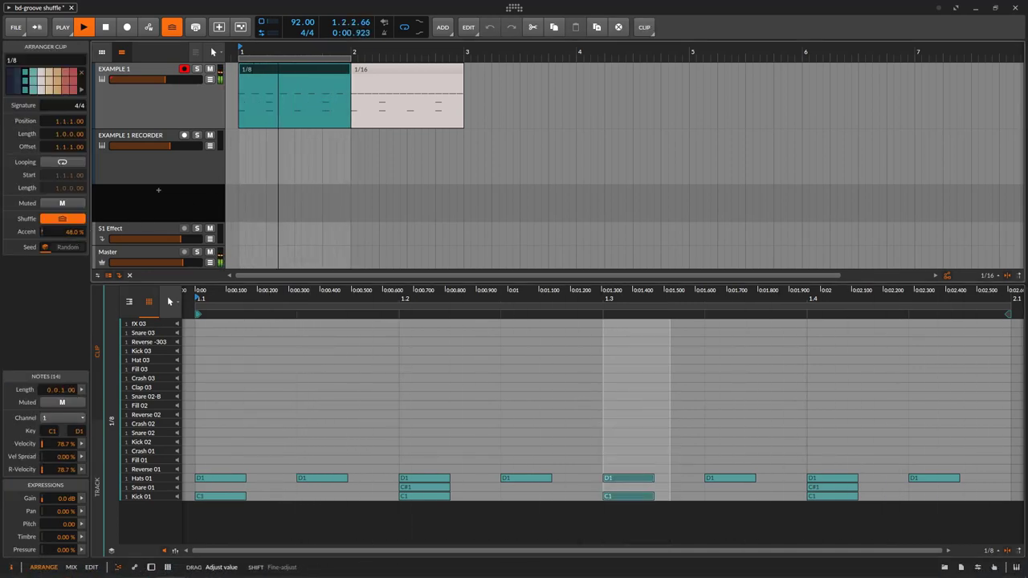
{"action": "left_click_drag", "start_coordinate": [64, 231], "coordinate": [64, 226]}
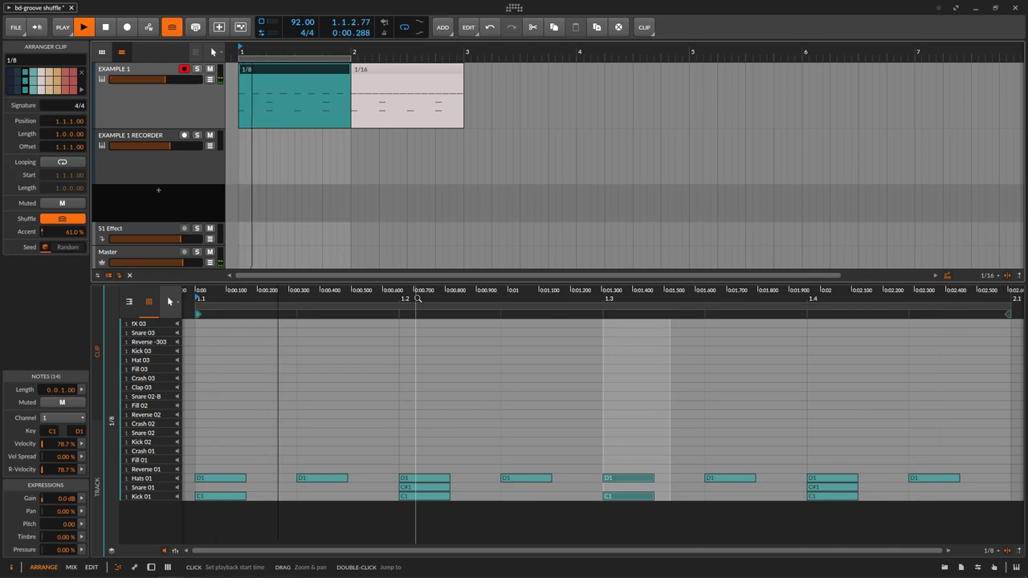
Mark the 1/8 clip's notes on beat 2 and on beat 4 to compare their accents.
{"action": "left_click_drag", "start_coordinate": [458, 414], "coordinate": [396, 564]}
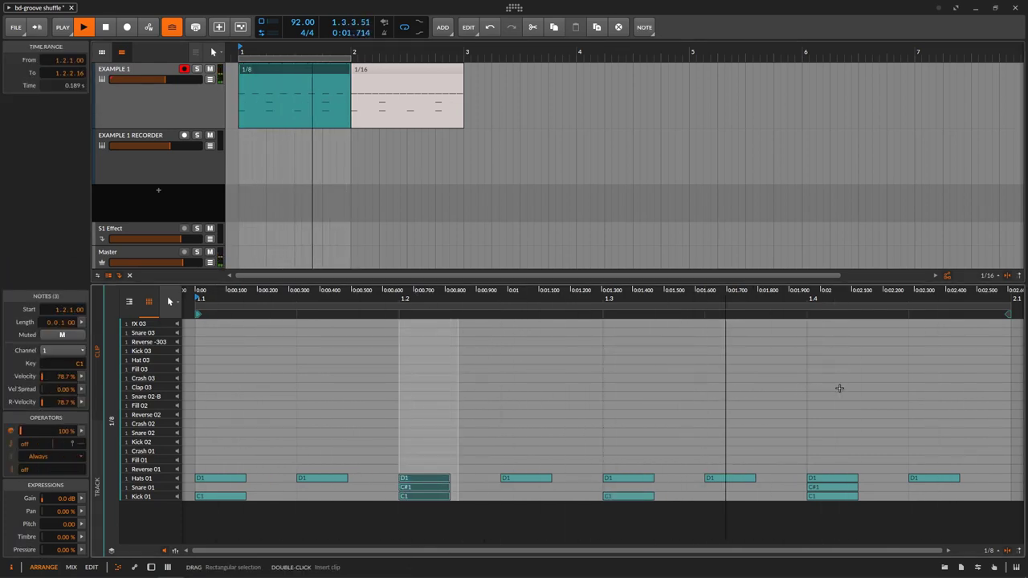
{"action": "left_click_drag", "start_coordinate": [835, 388], "coordinate": [827, 522]}
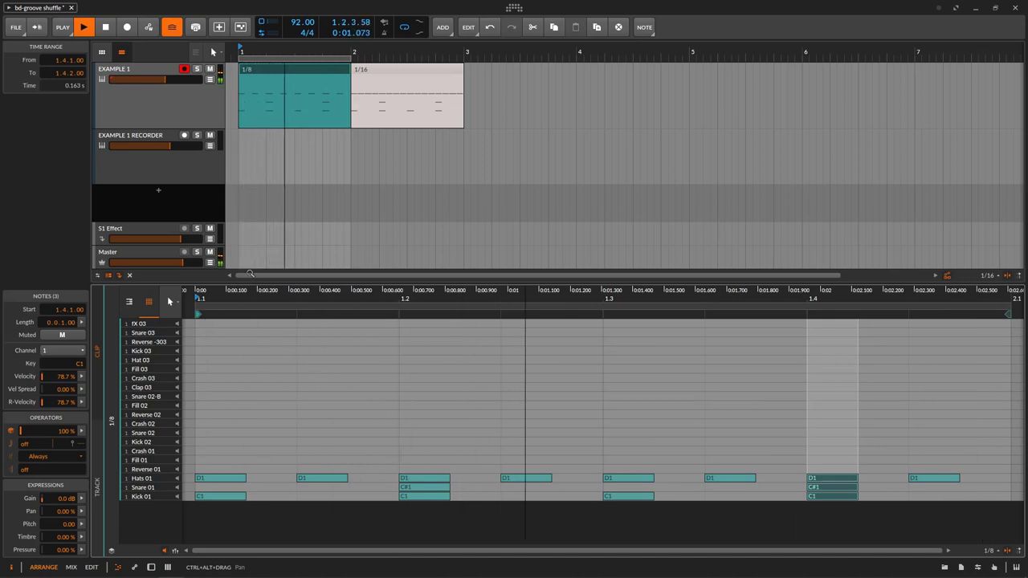
{"action": "left_click", "coordinate": [181, 104]}
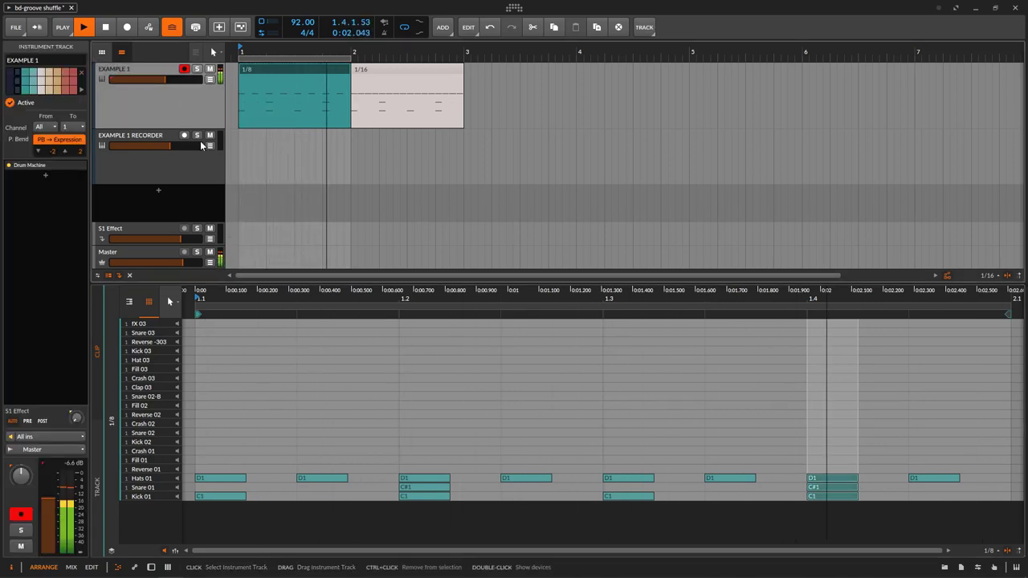
Set the global groove's accent rate to 1/16 and mark the empty sixteenths around the second hat in the 1/8 clip.
{"action": "left_click", "coordinate": [63, 26]}
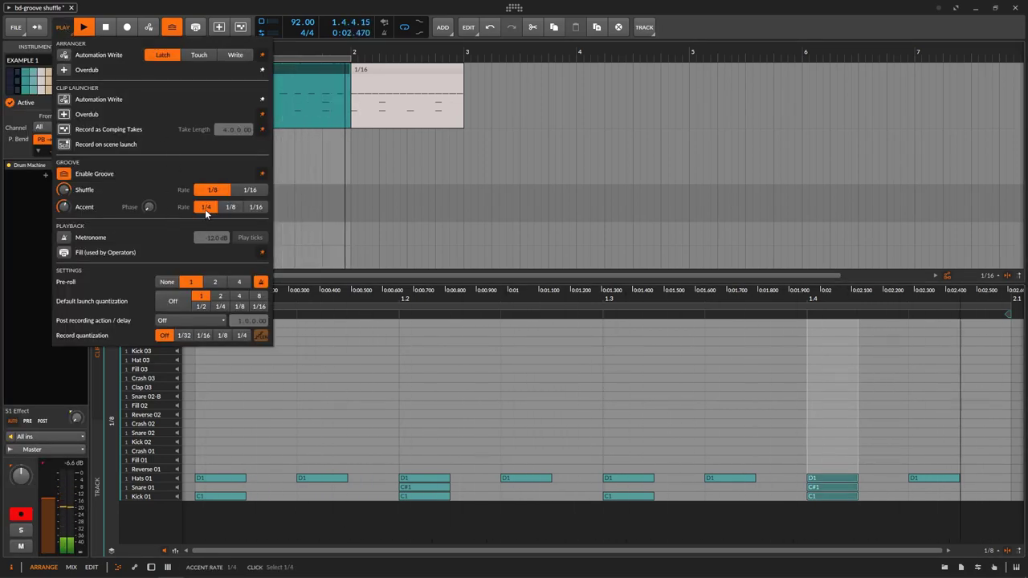
{"action": "left_click", "coordinate": [255, 206]}
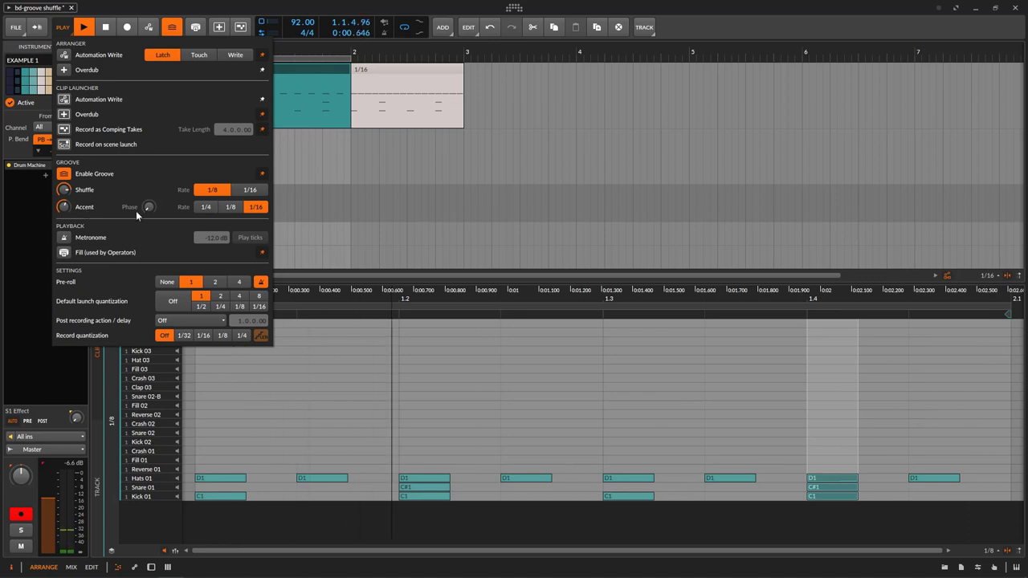
{"action": "left_click", "coordinate": [332, 344]}
{"action": "left_click_drag", "start_coordinate": [260, 415], "coordinate": [285, 505]}
{"action": "left_click", "coordinate": [387, 430]}
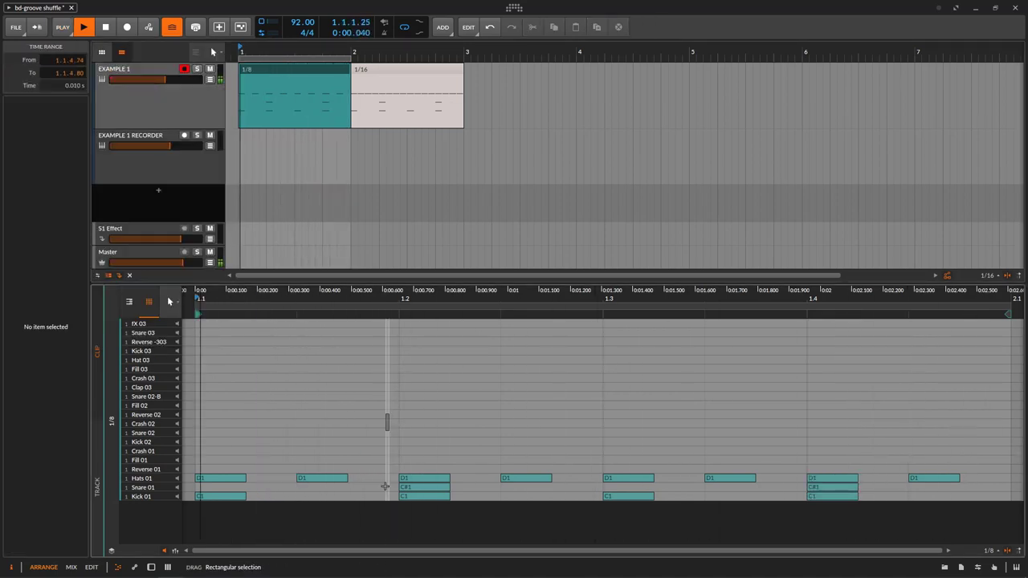
Select the 1/8 clip and set its accent to -50%.
{"action": "left_click", "coordinate": [148, 112]}
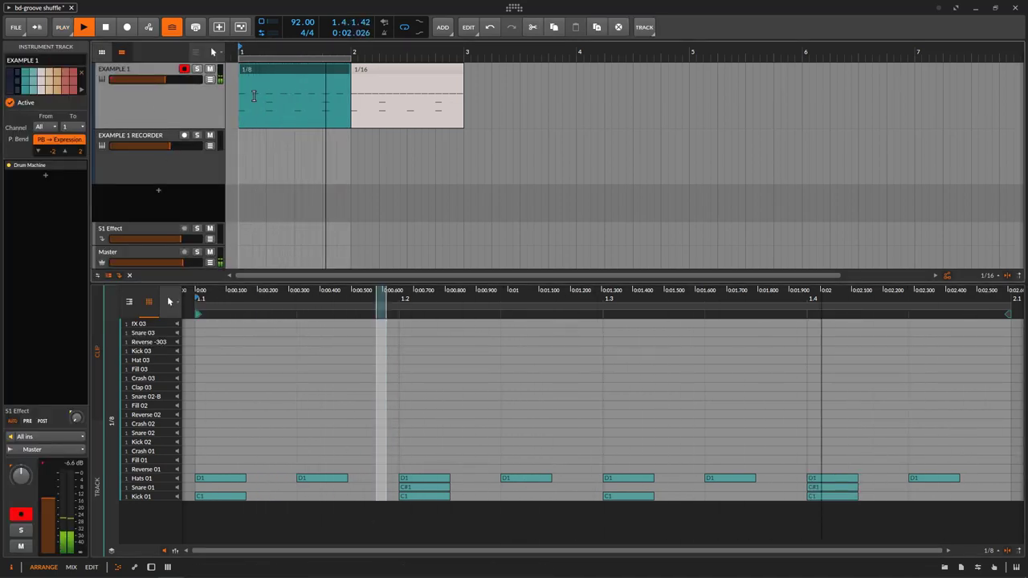
{"action": "left_click", "coordinate": [274, 65]}
{"action": "left_click_drag", "start_coordinate": [65, 231], "coordinate": [65, 265]}
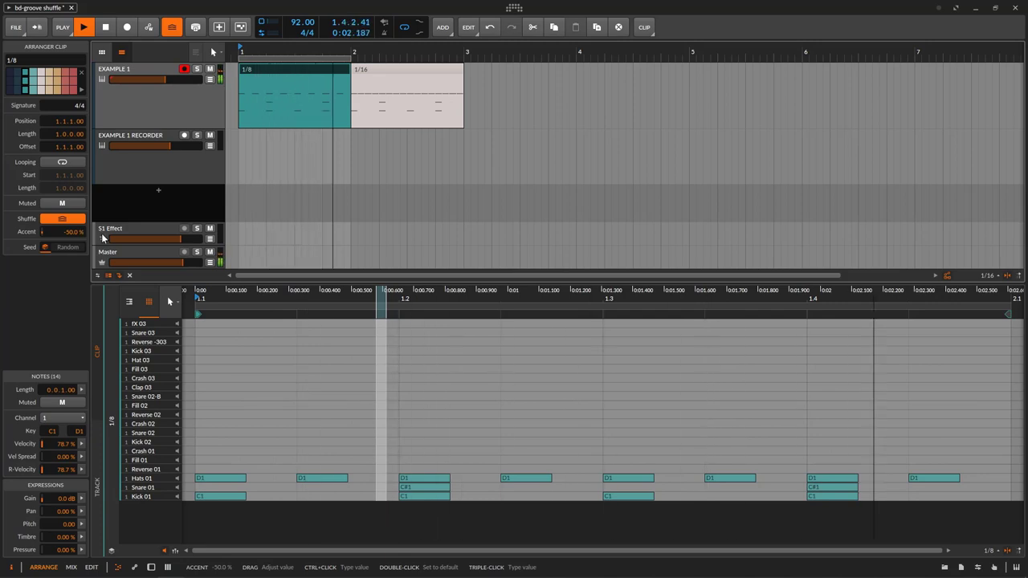
Mark the notes and the gaps between them from beat 1 through beat 2 in the 1/8 clip.
{"action": "left_click_drag", "start_coordinate": [252, 378], "coordinate": [272, 533]}
{"action": "left_click_drag", "start_coordinate": [376, 404], "coordinate": [384, 526]}
{"action": "left_click_drag", "start_coordinate": [463, 445], "coordinate": [486, 532]}
{"action": "left_click_drag", "start_coordinate": [237, 401], "coordinate": [234, 506]}
{"action": "left_click_drag", "start_coordinate": [329, 455], "coordinate": [335, 502]}
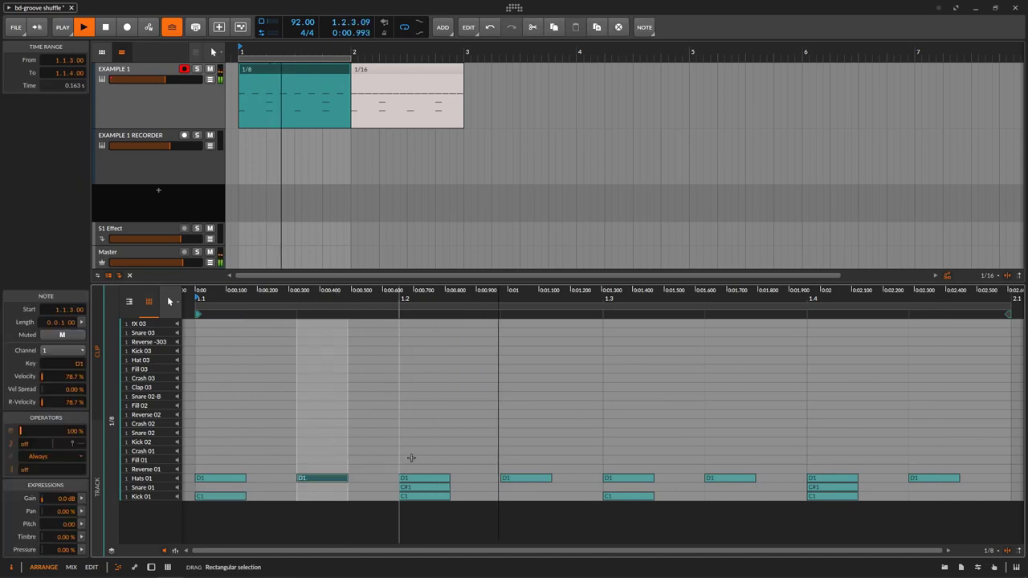
{"action": "left_click_drag", "start_coordinate": [424, 414], "coordinate": [419, 530]}
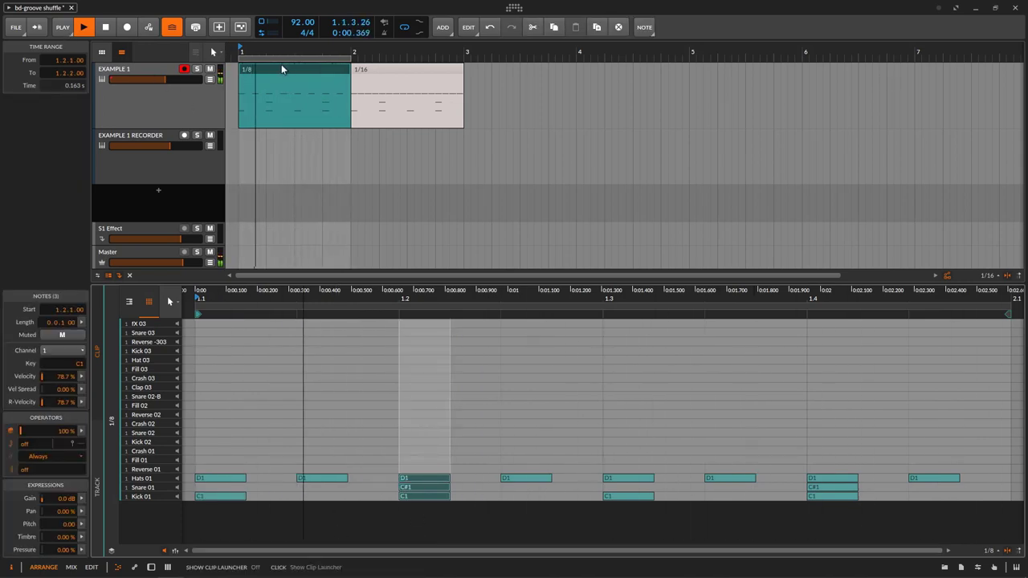
Set the global groove's accent rate to 1/8.
{"action": "left_click", "coordinate": [63, 28]}
{"action": "left_click", "coordinate": [257, 207]}
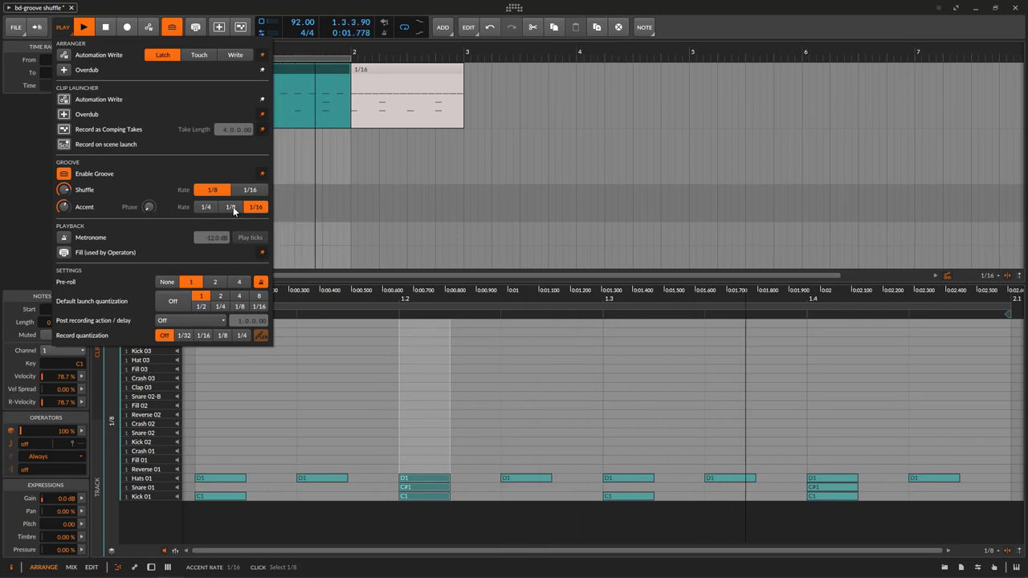
{"action": "left_click", "coordinate": [230, 207]}
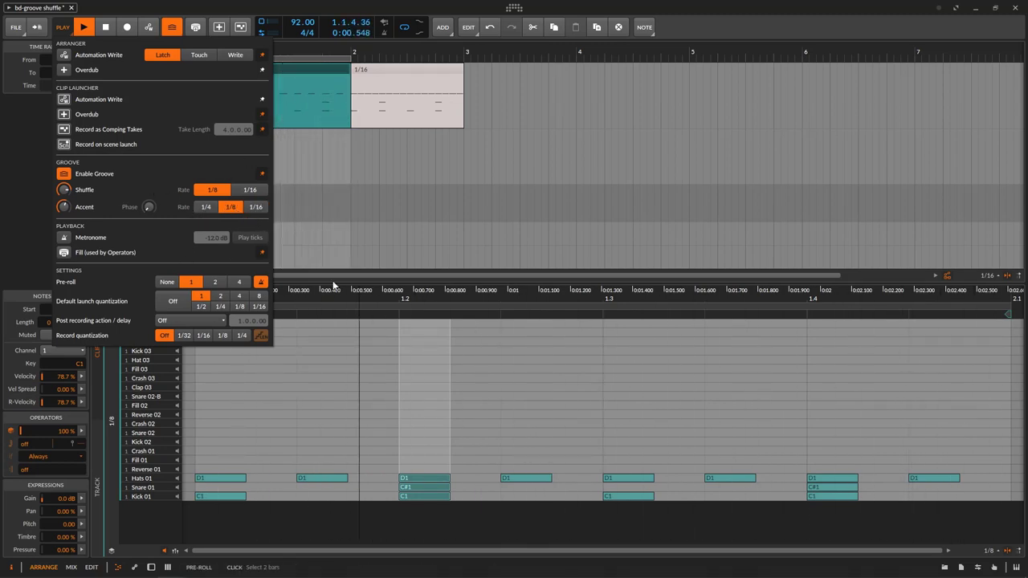
Select the 1/8 clip, then mark its off-beat hats after beats 1 and 2.
{"action": "left_click", "coordinate": [271, 70]}
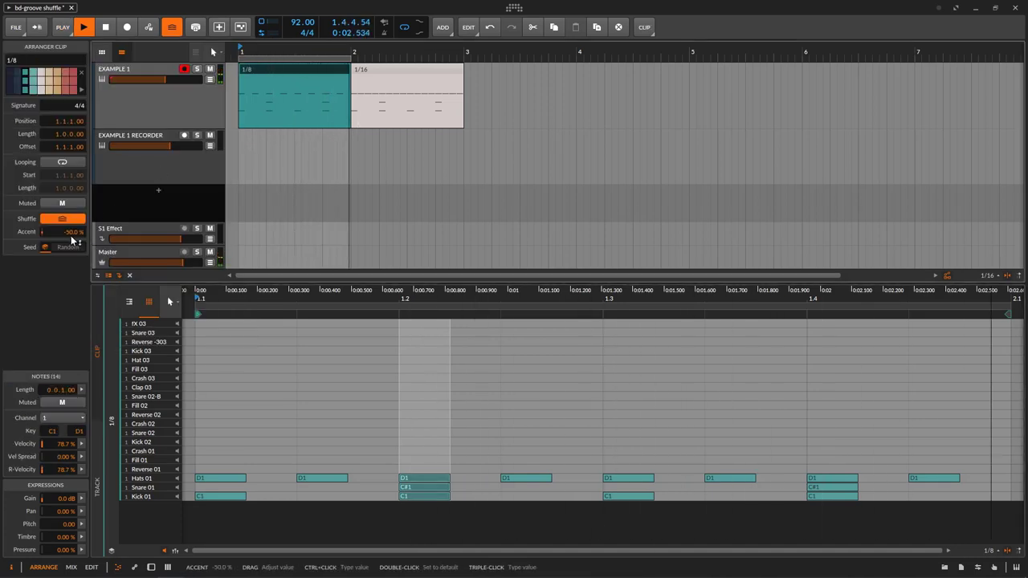
{"action": "left_click_drag", "start_coordinate": [333, 377], "coordinate": [323, 485]}
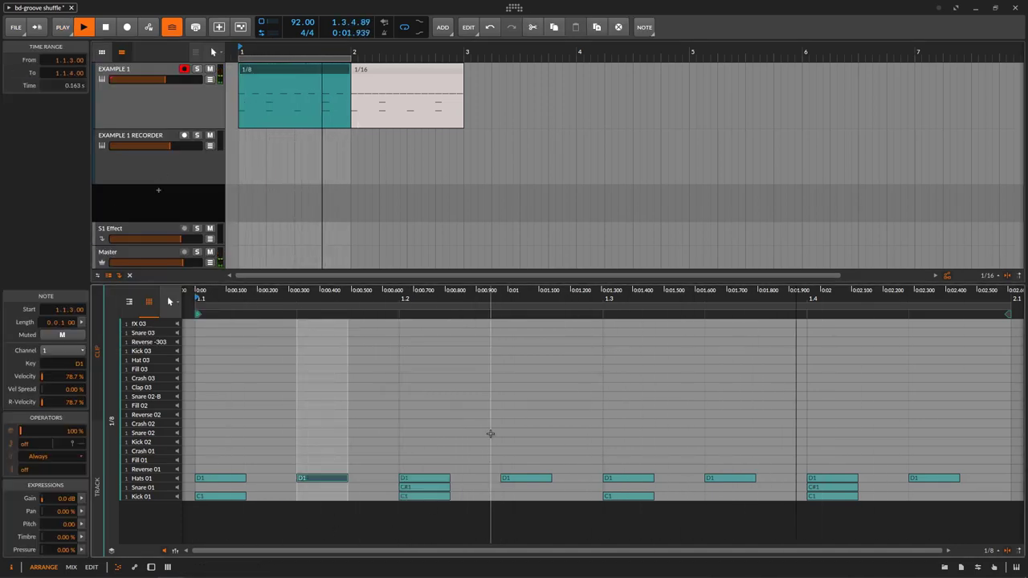
{"action": "left_click_drag", "start_coordinate": [491, 436], "coordinate": [521, 498]}
Check the global groove settings, then set the 1/8 clip's accent to 65%.
{"action": "left_click", "coordinate": [63, 27]}
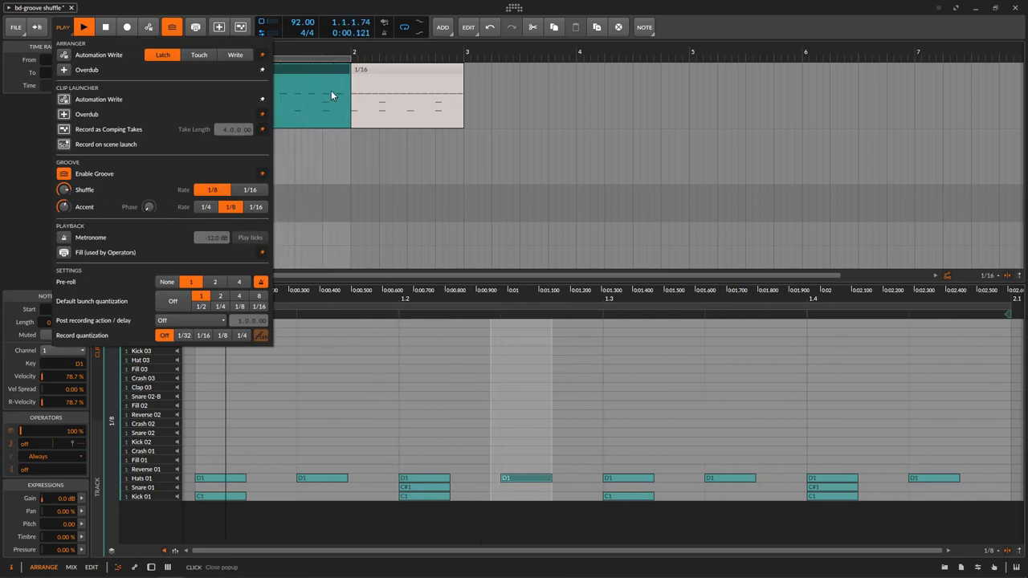
{"action": "left_click", "coordinate": [317, 72]}
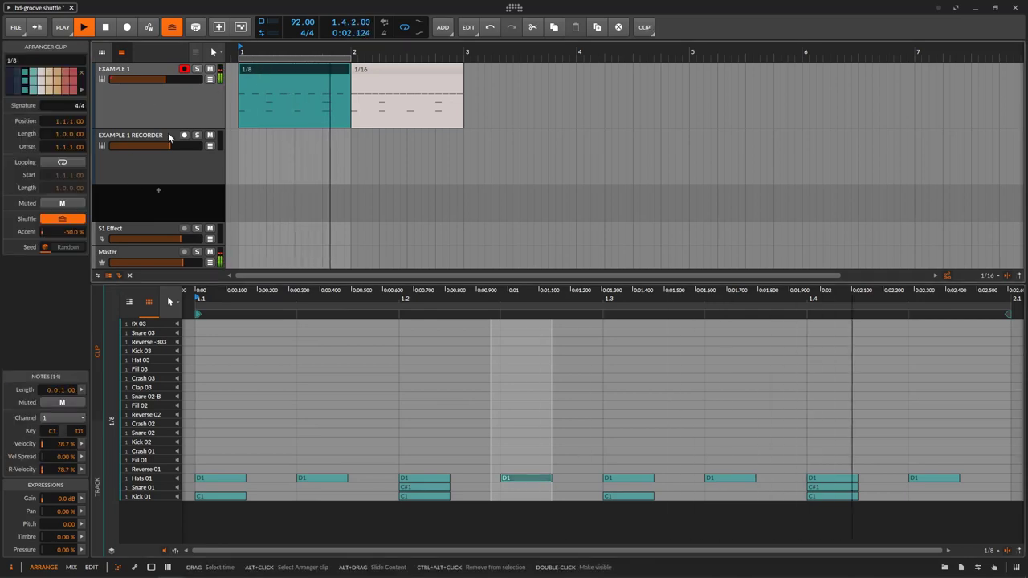
{"action": "left_click_drag", "start_coordinate": [64, 231], "coordinate": [64, 164]}
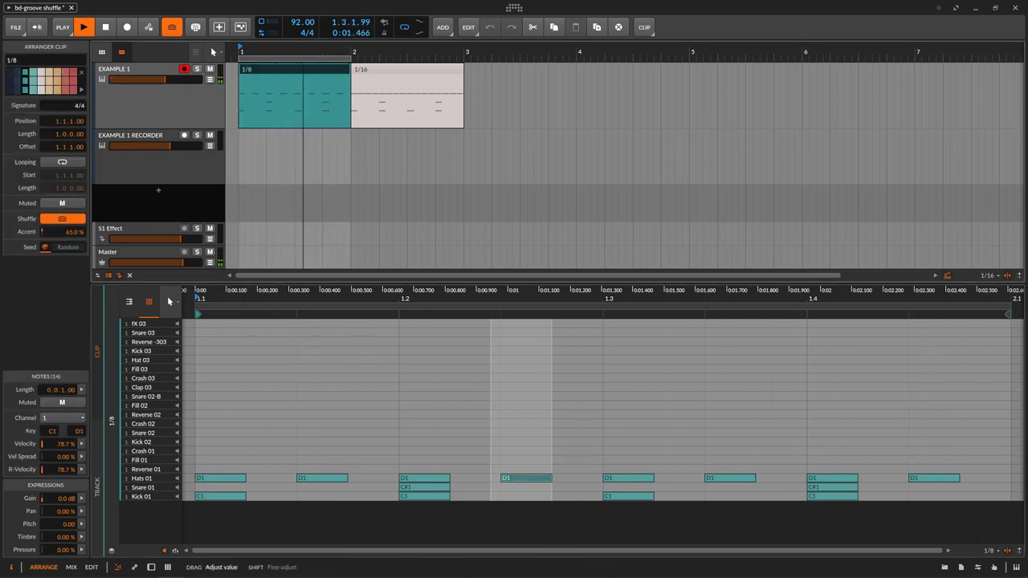
Mark each off-beat hat in the 1/8 clip, then the notes on beat 1, to compare the 1/8 accents.
{"action": "left_click_drag", "start_coordinate": [353, 429], "coordinate": [345, 522]}
{"action": "left_click_drag", "start_coordinate": [501, 440], "coordinate": [506, 538]}
{"action": "left_click_drag", "start_coordinate": [756, 440], "coordinate": [756, 547]}
{"action": "left_click_drag", "start_coordinate": [929, 440], "coordinate": [932, 539]}
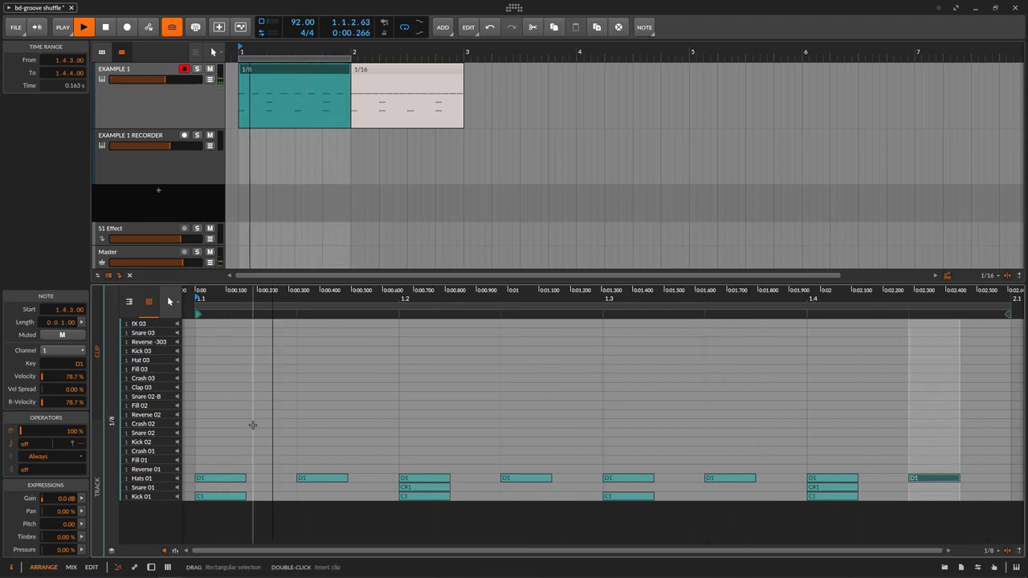
{"action": "left_click_drag", "start_coordinate": [231, 415], "coordinate": [193, 515]}
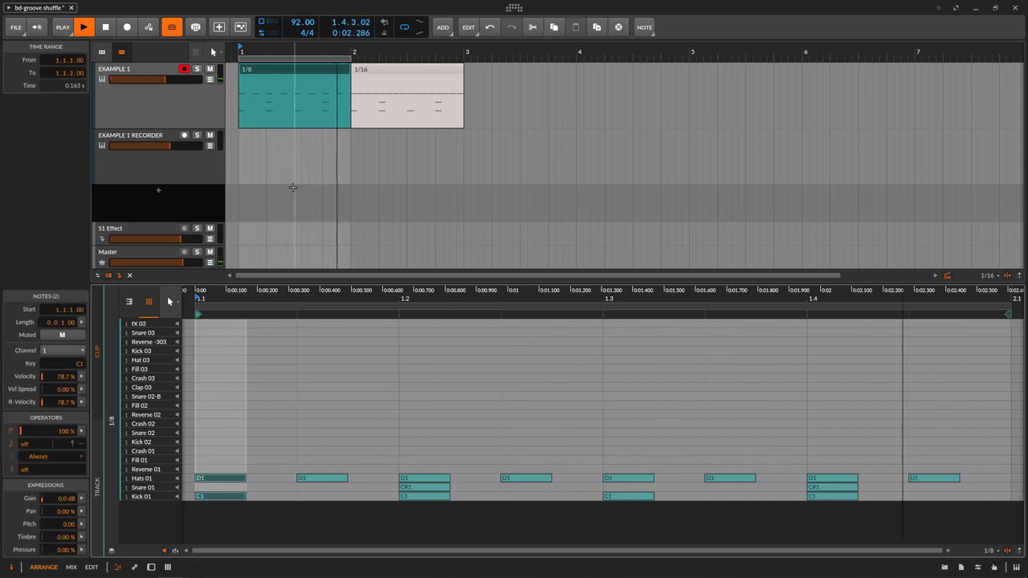
{"action": "left_click", "coordinate": [140, 110]}
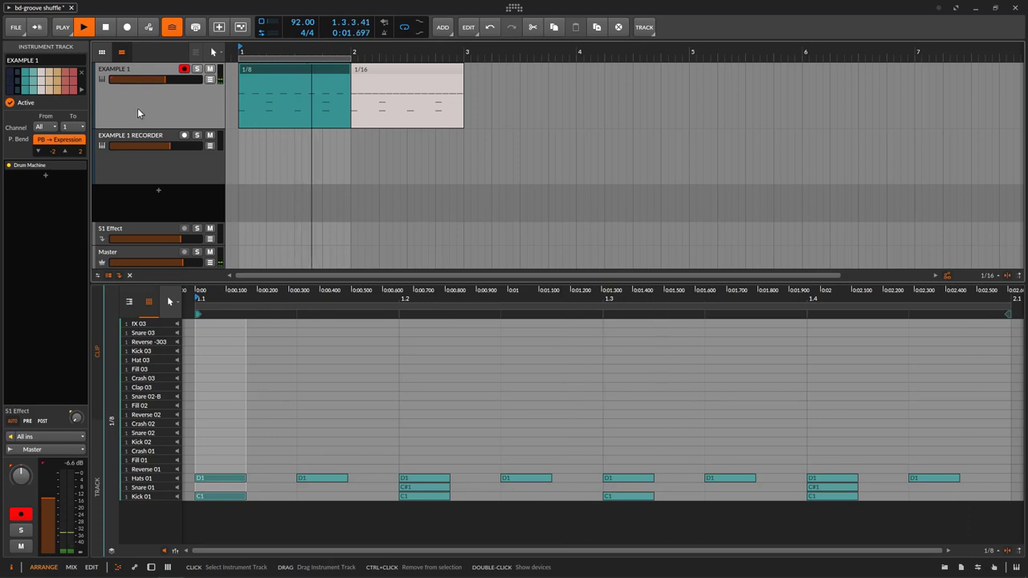
Set the global groove's accent phase to -14% and select the 1/8 clip again.
{"action": "left_click", "coordinate": [63, 27]}
{"action": "left_click_drag", "start_coordinate": [148, 210], "coordinate": [149, 191]}
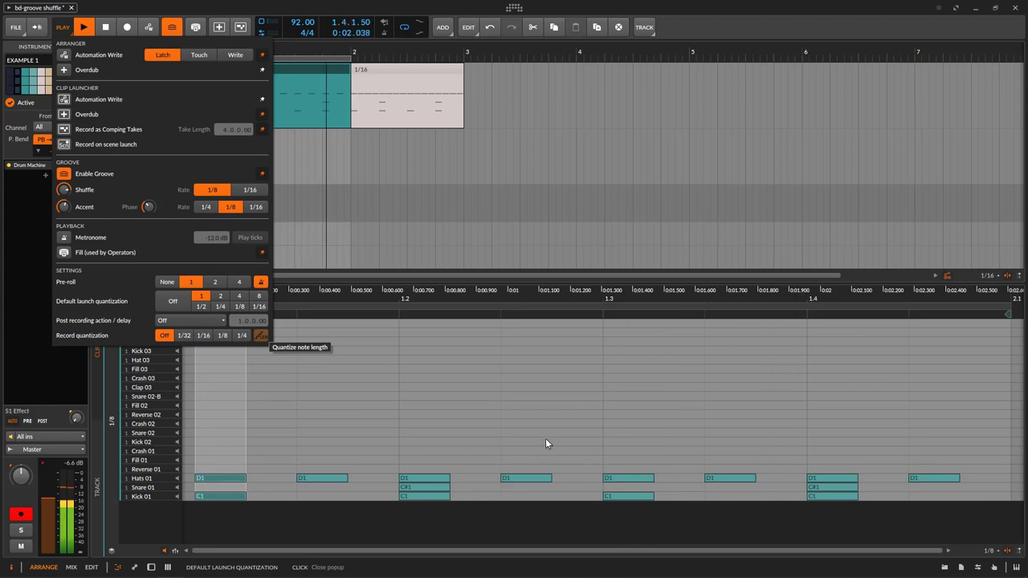
{"action": "left_click", "coordinate": [392, 6]}
{"action": "left_click", "coordinate": [289, 69]}
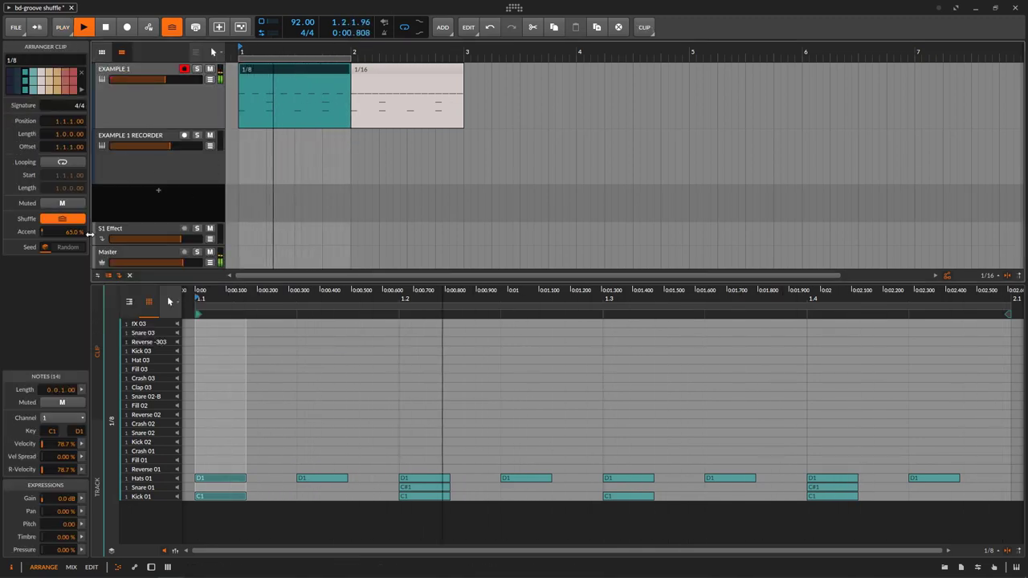
Turn the global groove's accent phase up to about 44% and mark the 1/8 clip's notes on beat 2.
{"action": "left_click", "coordinate": [62, 24]}
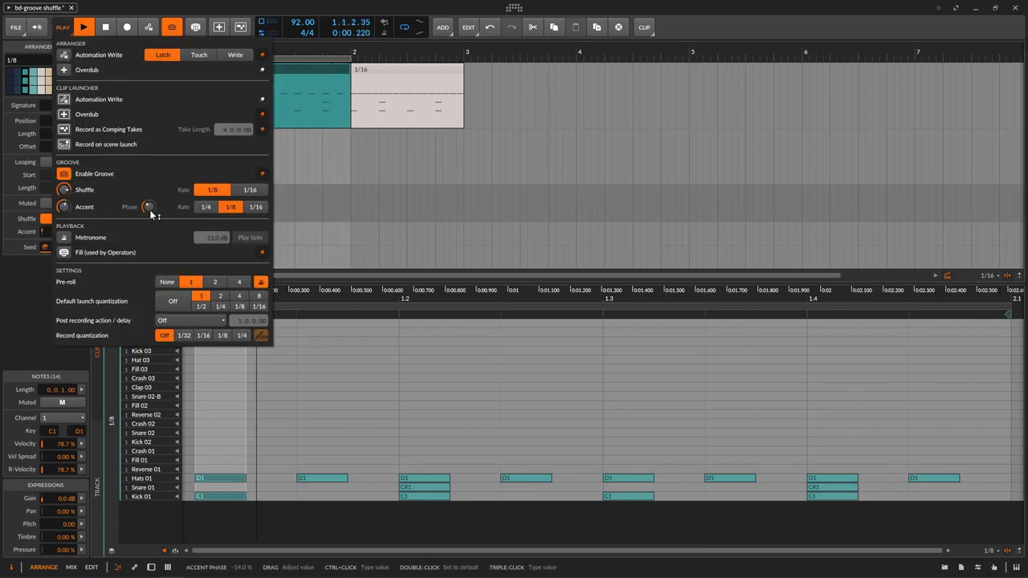
{"action": "mouse_move", "coordinate": [151, 214]}
{"action": "left_mouse_down"}
{"action": "mouse_move", "coordinate": [148, 197]}
{"action": "mouse_move", "coordinate": [148, 209]}
{"action": "left_mouse_up"}
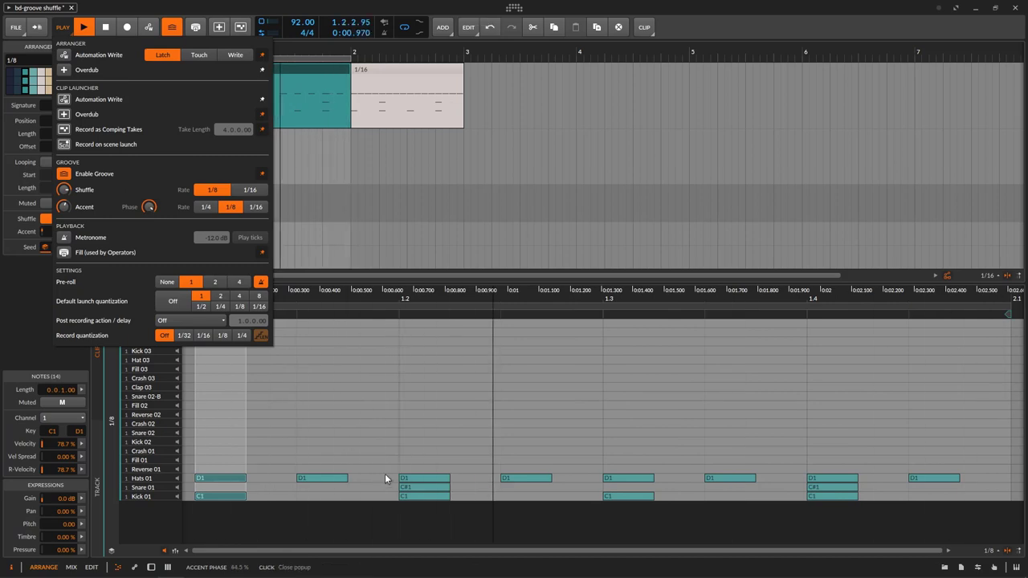
{"action": "left_click", "coordinate": [332, 536]}
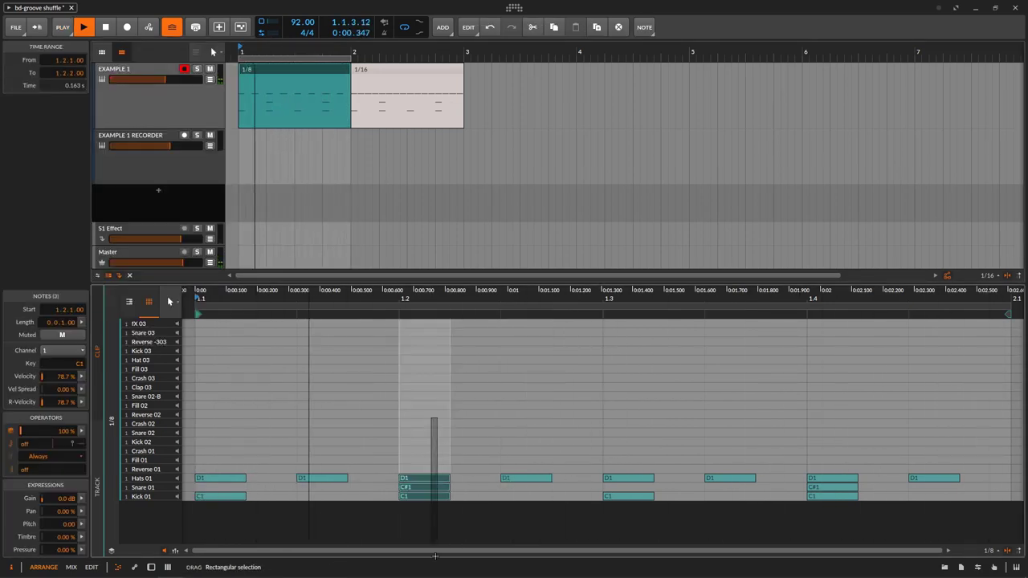
{"action": "left_click", "coordinate": [286, 69]}
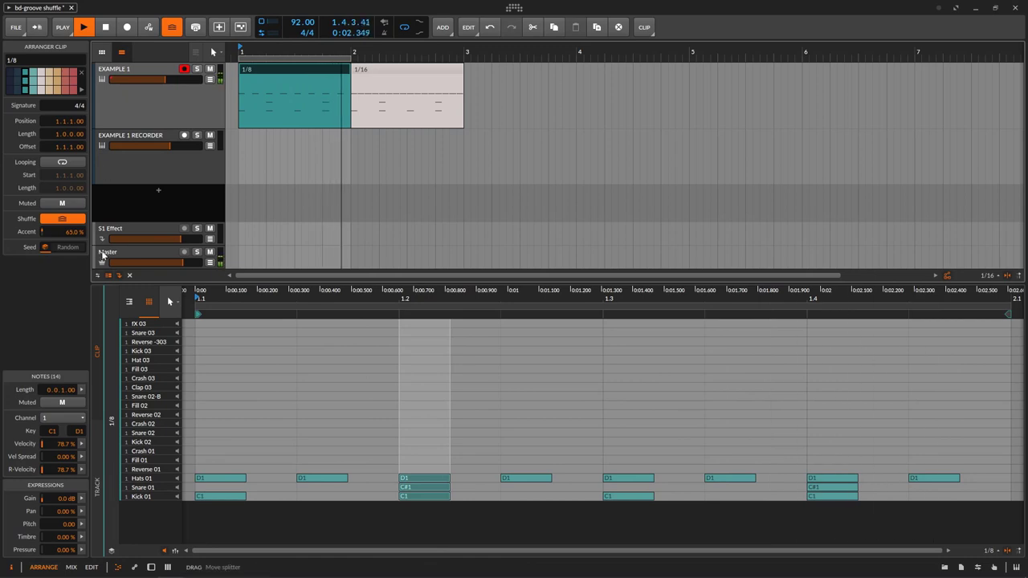
Open the 1/16 clip, move the arranger loop region over it in bar 2 and play it.
{"action": "left_click", "coordinate": [380, 74]}
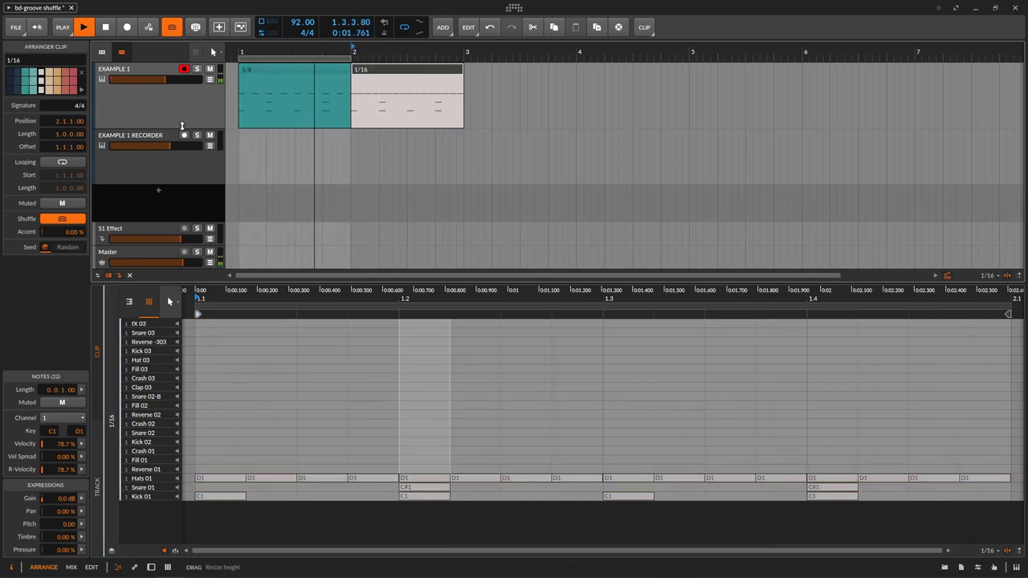
{"action": "key", "text": "space"}
{"action": "left_click_drag", "start_coordinate": [317, 56], "coordinate": [421, 59]}
{"action": "left_click", "coordinate": [378, 72]}
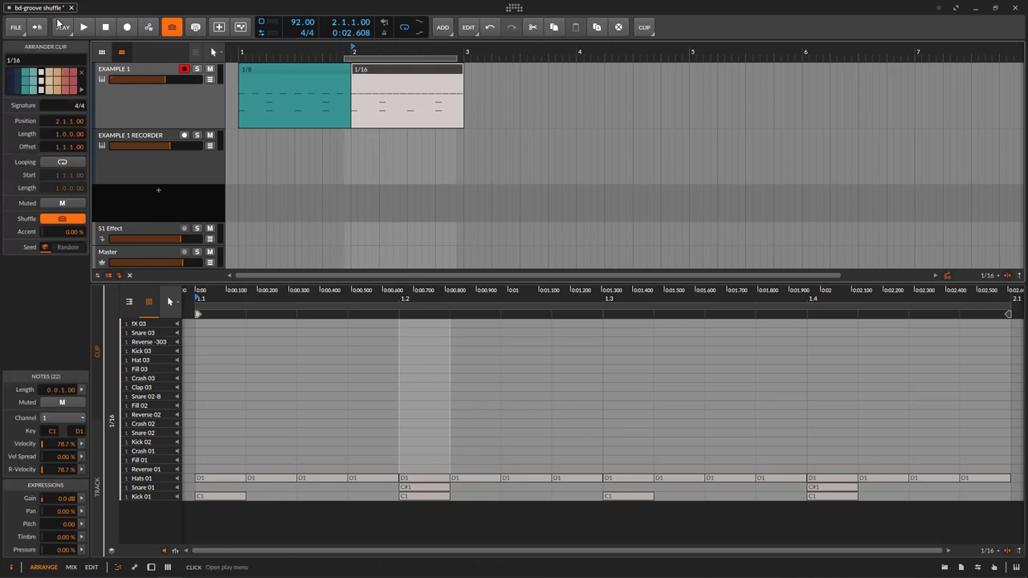
{"action": "left_click", "coordinate": [375, 62]}
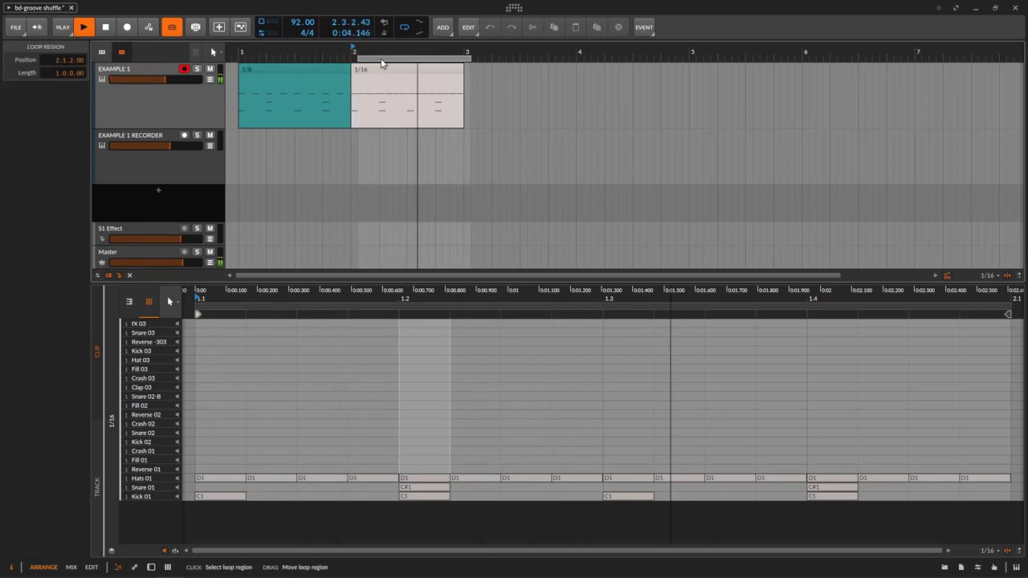
Set the global groove's shuffle rate and accent rate to 1/16 and reset the accent phase to its default.
{"action": "left_click", "coordinate": [64, 28]}
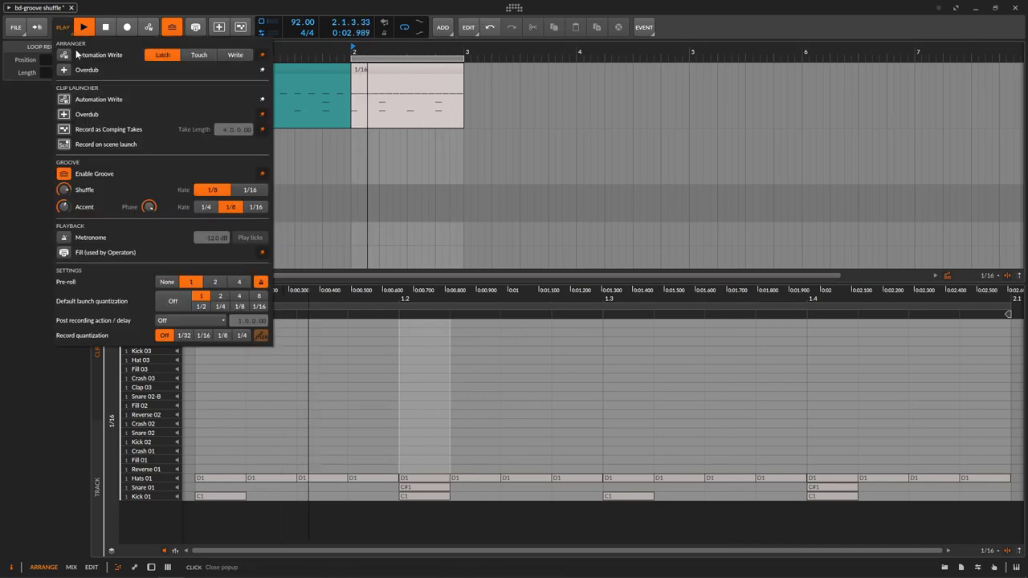
{"action": "left_click", "coordinate": [239, 192]}
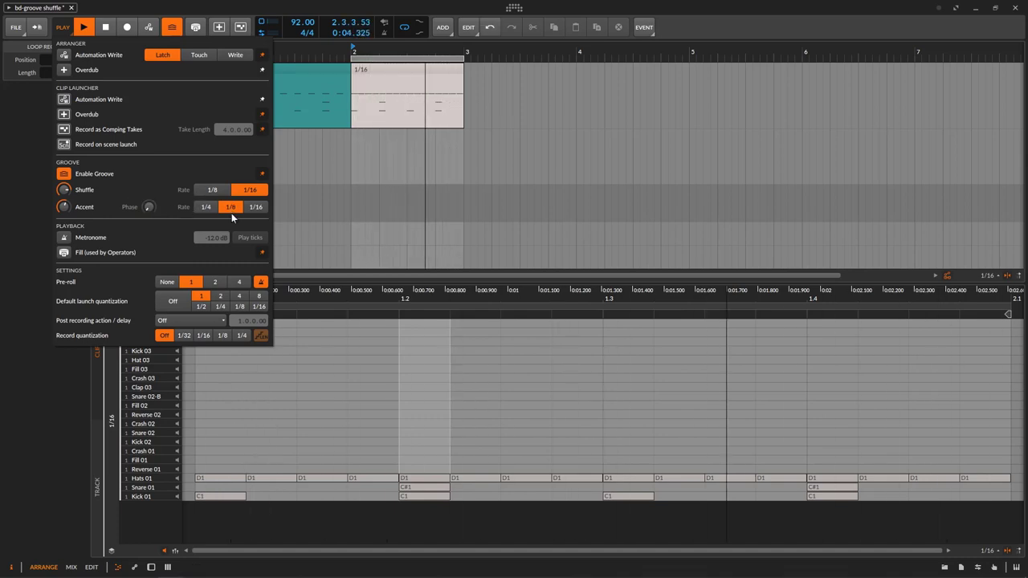
{"action": "left_click", "coordinate": [256, 208]}
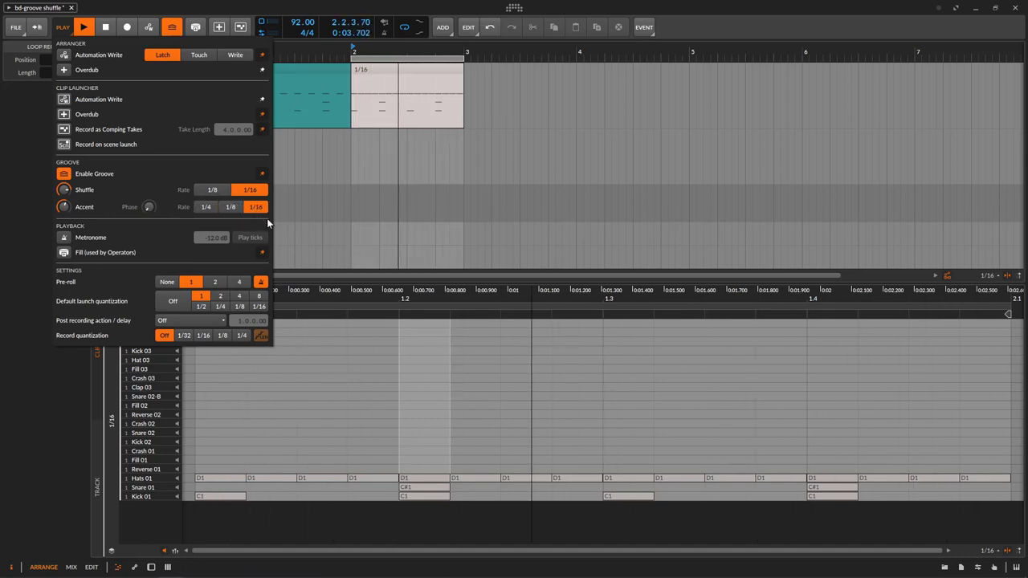
Select the 1/16 clip, set its accent to about 23% and clear the selection.
{"action": "left_click", "coordinate": [381, 74]}
{"action": "left_click", "coordinate": [380, 73]}
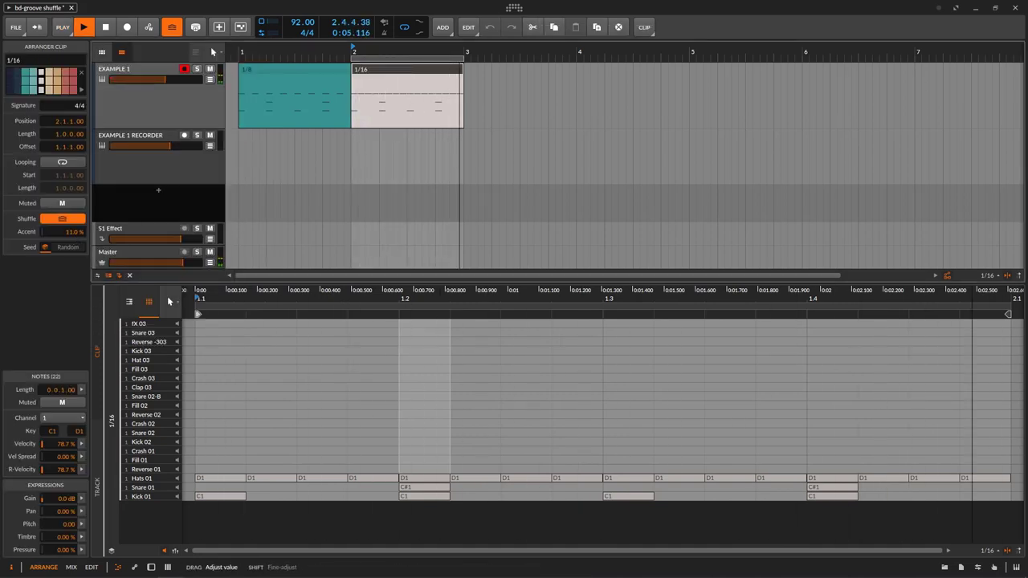
{"action": "left_click_drag", "start_coordinate": [69, 232], "coordinate": [69, 218]}
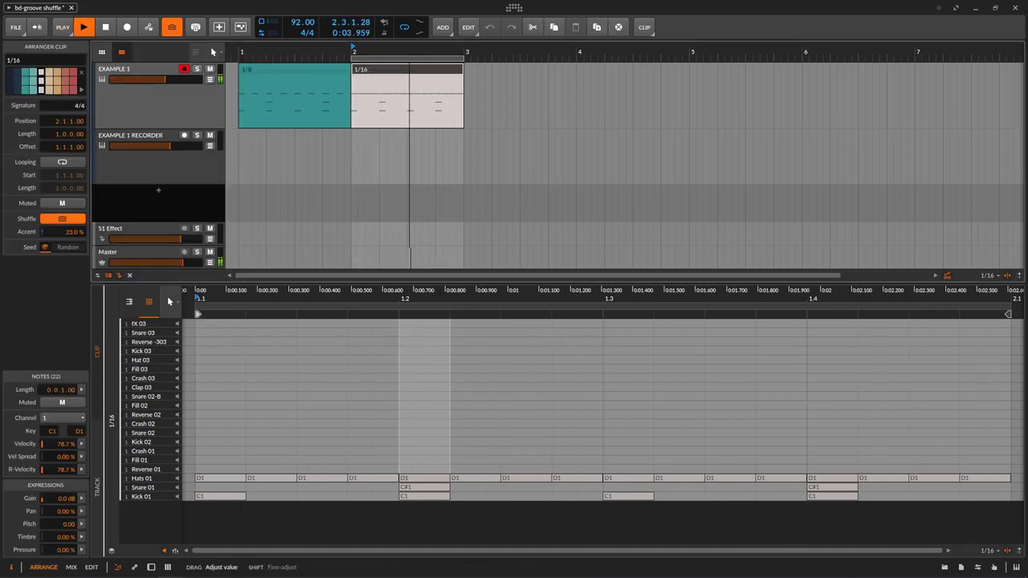
{"action": "left_click", "coordinate": [399, 77]}
{"action": "left_click", "coordinate": [396, 72]}
{"action": "key", "text": "Escape"}
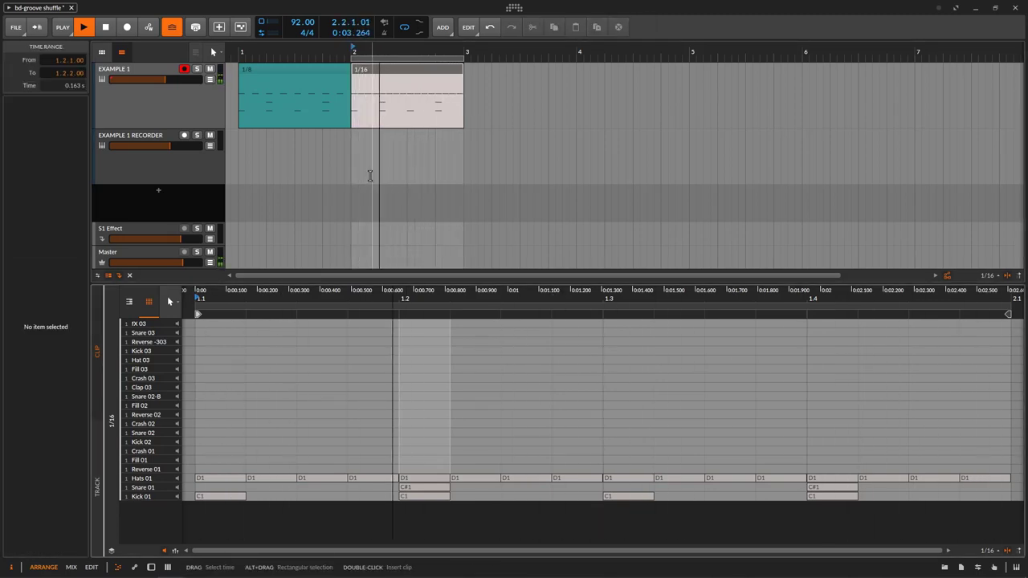
Select the 1/16 clip, set its accent to -14% and stop playback.
{"action": "left_click", "coordinate": [386, 73]}
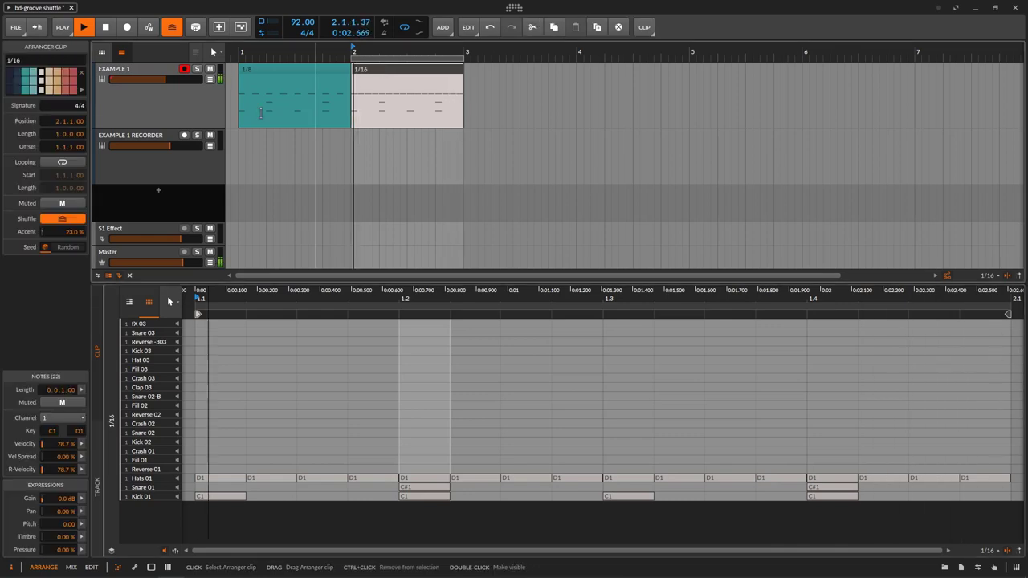
{"action": "mouse_move", "coordinate": [81, 232]}
{"action": "left_mouse_down"}
{"action": "mouse_move", "coordinate": [80, 251]}
{"action": "mouse_move", "coordinate": [79, 239]}
{"action": "left_mouse_up"}
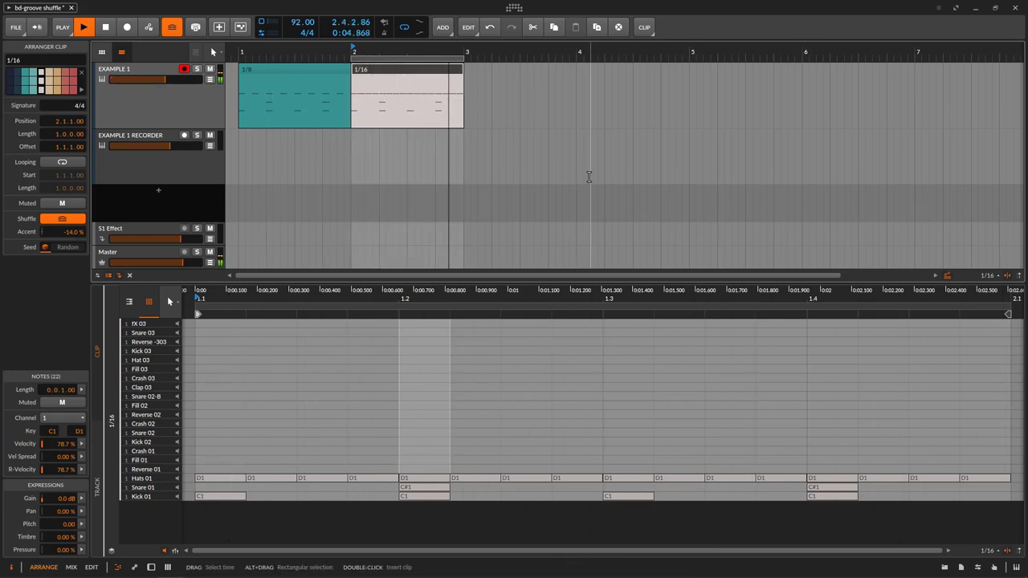
{"action": "key", "text": "space"}
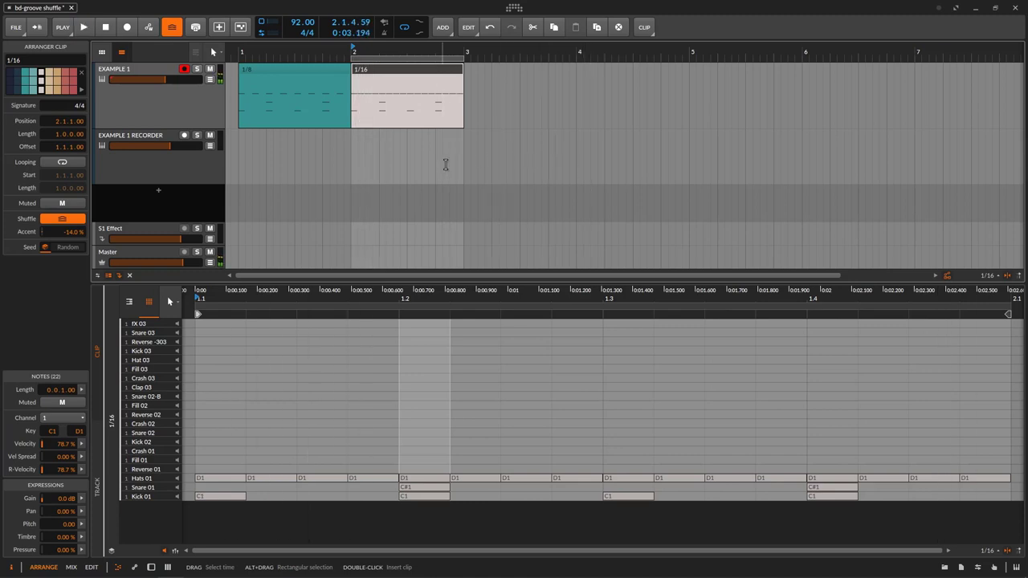
{"action": "left_click", "coordinate": [64, 28]}
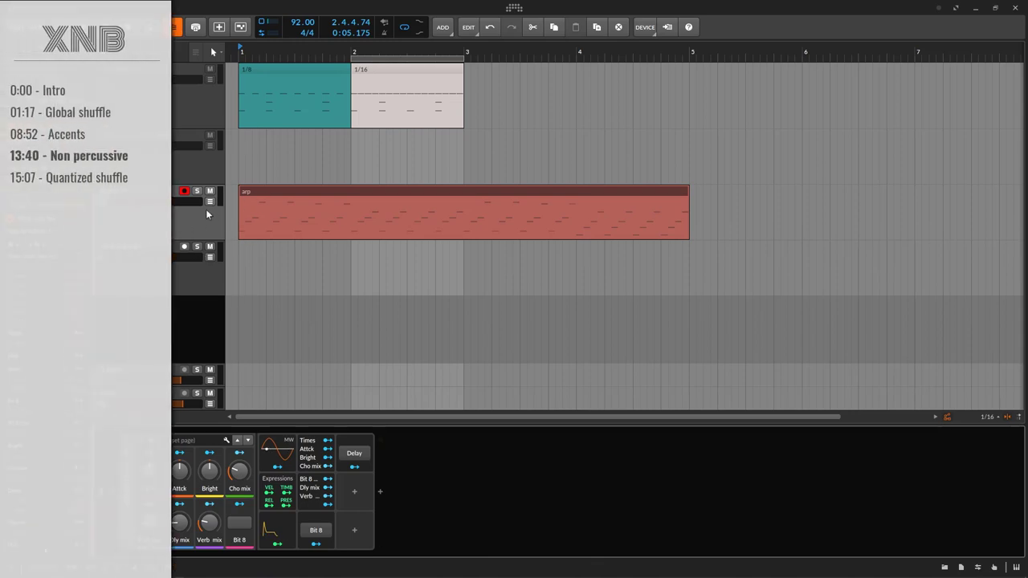
Select and play the ARP track and open its arp clip in the note editor.
{"action": "left_click", "coordinate": [178, 217]}
{"action": "key", "text": "space"}
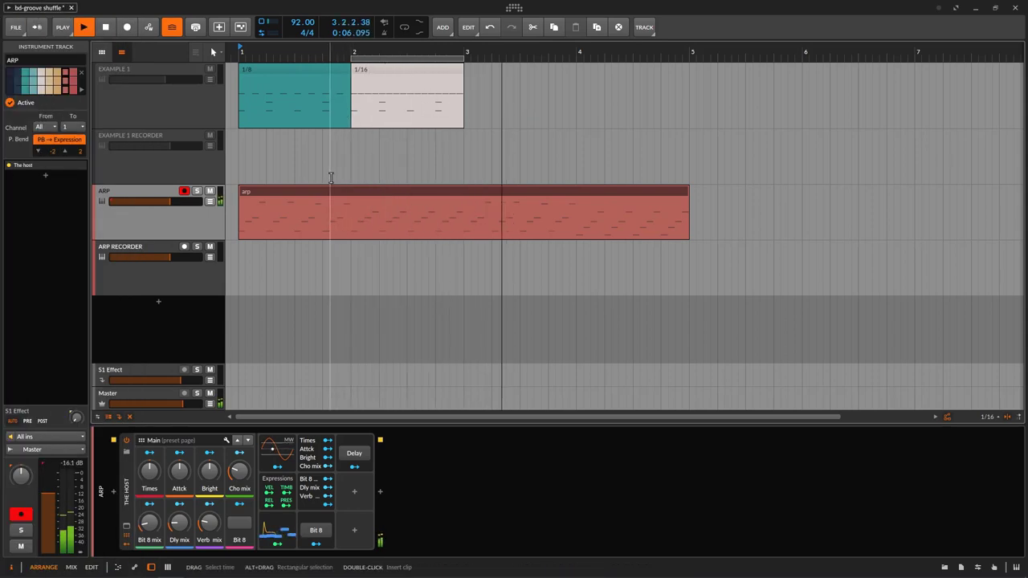
{"action": "left_click", "coordinate": [281, 192]}
{"action": "double_click", "coordinate": [281, 192]}
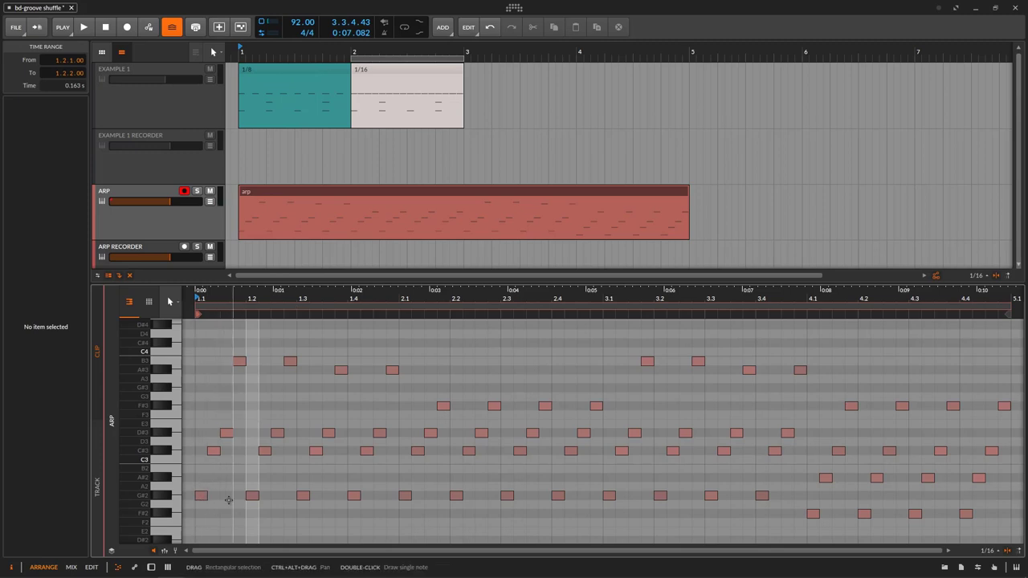
Examine the first five notes of the arp clip one by one, comparing their velocities.
{"action": "left_click", "coordinate": [204, 498]}
{"action": "left_click_drag", "start_coordinate": [205, 415], "coordinate": [219, 464]}
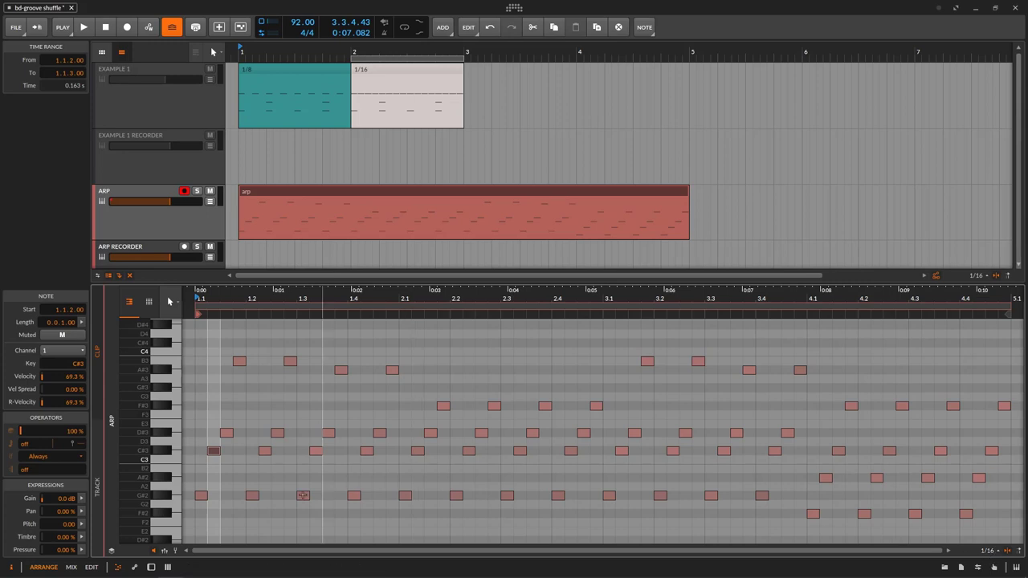
{"action": "left_click", "coordinate": [201, 496]}
{"action": "left_click", "coordinate": [227, 433]}
{"action": "left_click", "coordinate": [242, 369]}
{"action": "left_click", "coordinate": [240, 362]}
{"action": "left_click", "coordinate": [252, 496]}
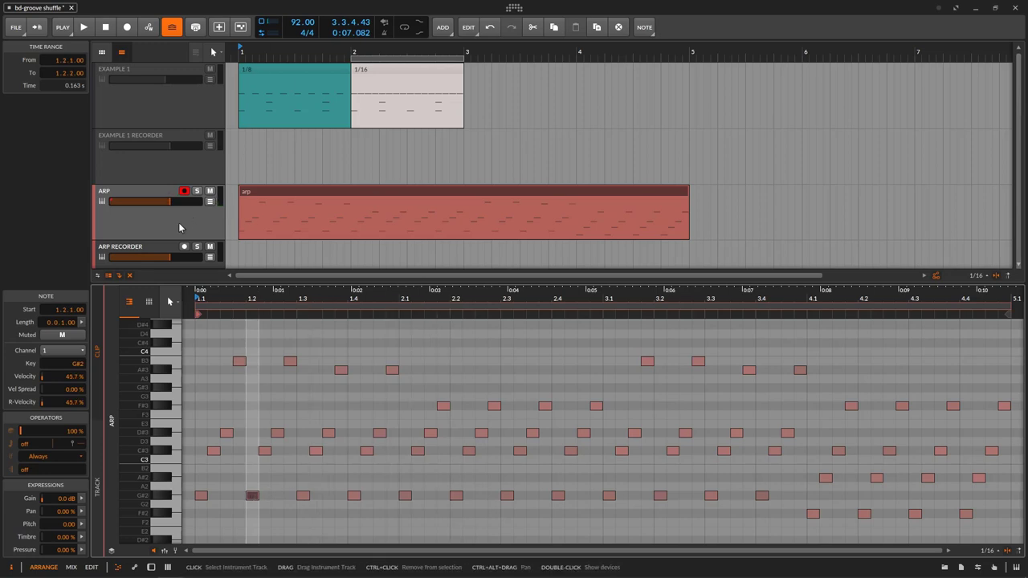
Enable shuffle on the arp clip with the global groove switched on, and start playback.
{"action": "left_click", "coordinate": [320, 190]}
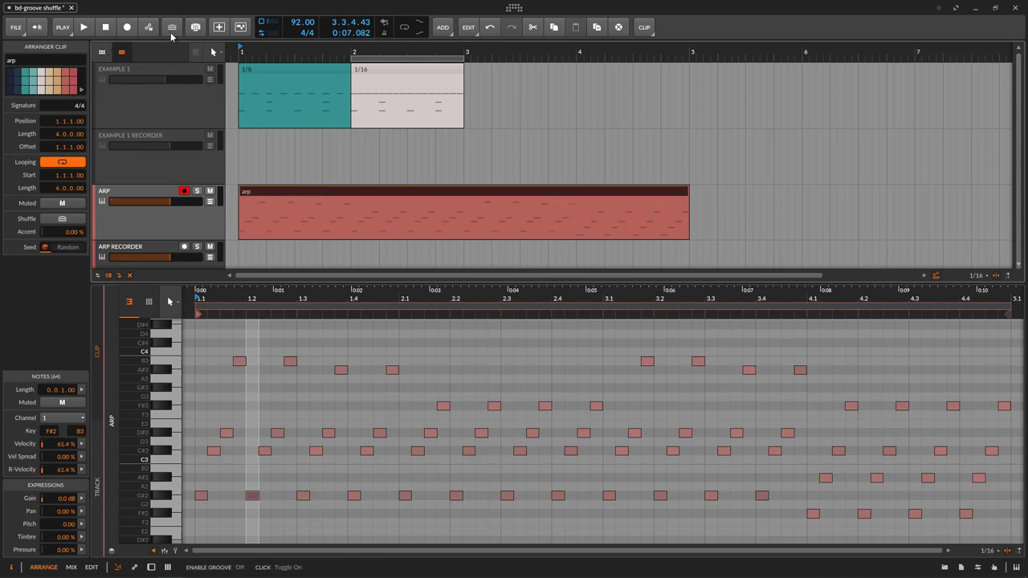
{"action": "left_click", "coordinate": [161, 194]}
{"action": "left_click", "coordinate": [289, 193]}
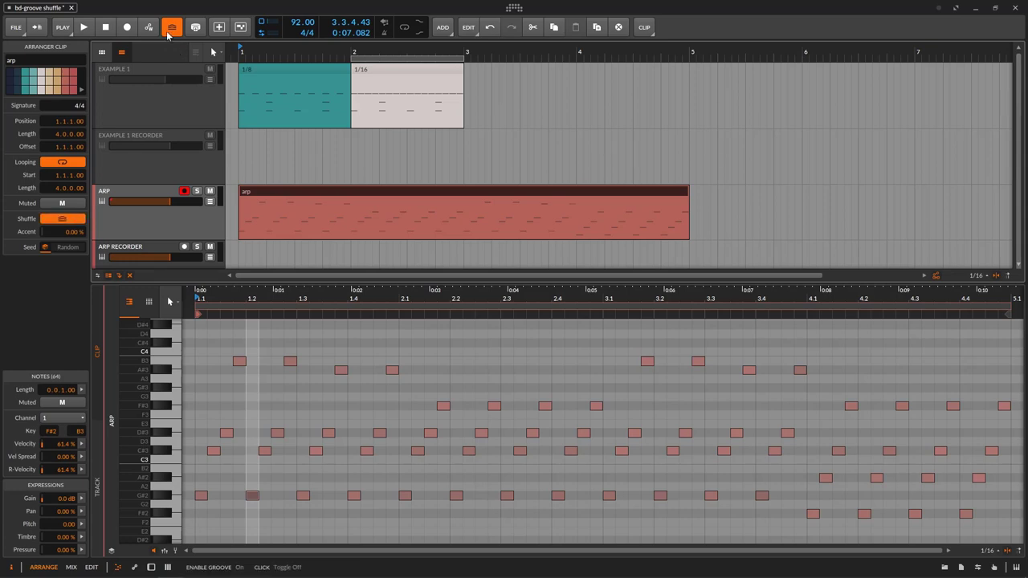
{"action": "left_click", "coordinate": [87, 28]}
Toggle the global groove off and back on while the arp clip plays.
{"action": "left_click", "coordinate": [63, 28]}
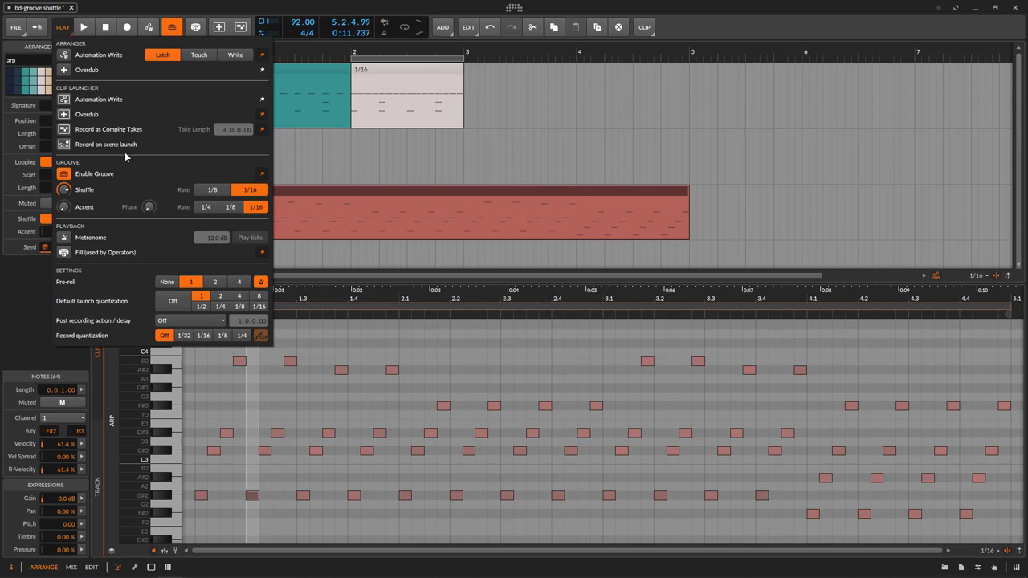
{"action": "left_click", "coordinate": [66, 174]}
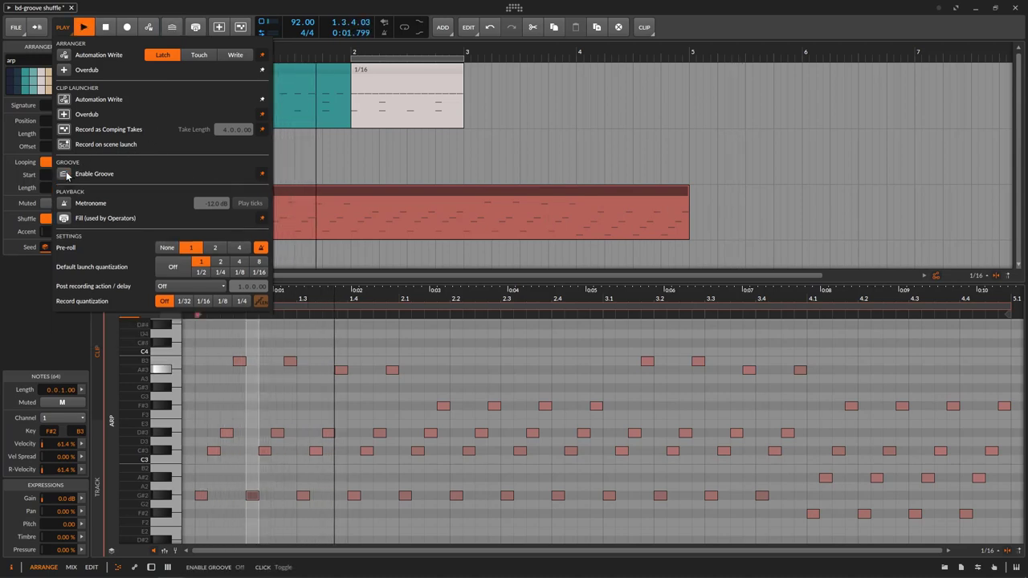
{"action": "left_click", "coordinate": [66, 174]}
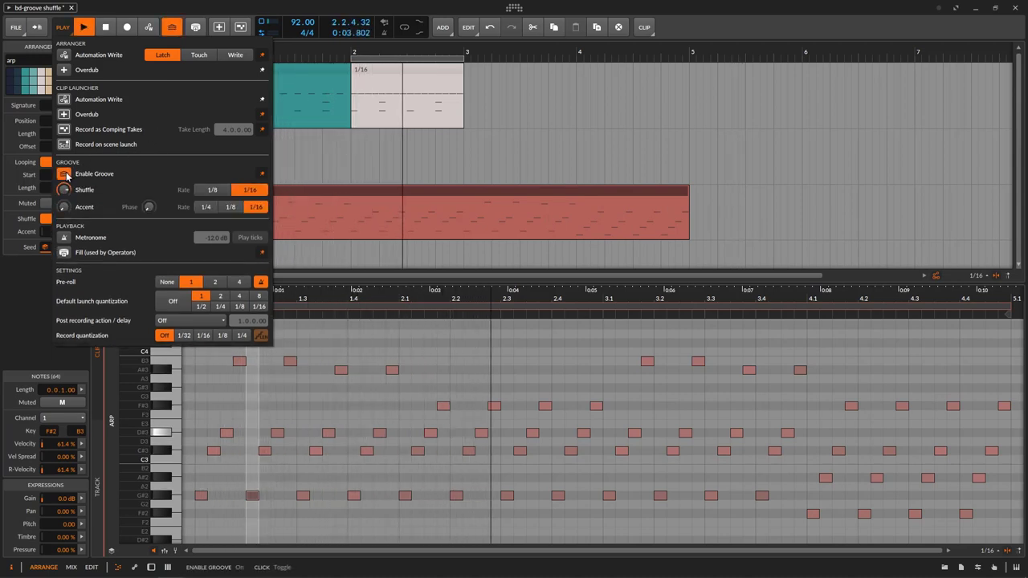
Adjust the global groove's shuffle amount during playback and disable the groove.
{"action": "mouse_move", "coordinate": [65, 189]}
{"action": "left_mouse_down"}
{"action": "mouse_move", "coordinate": [64, 175]}
{"action": "mouse_move", "coordinate": [73, 193]}
{"action": "left_mouse_up"}
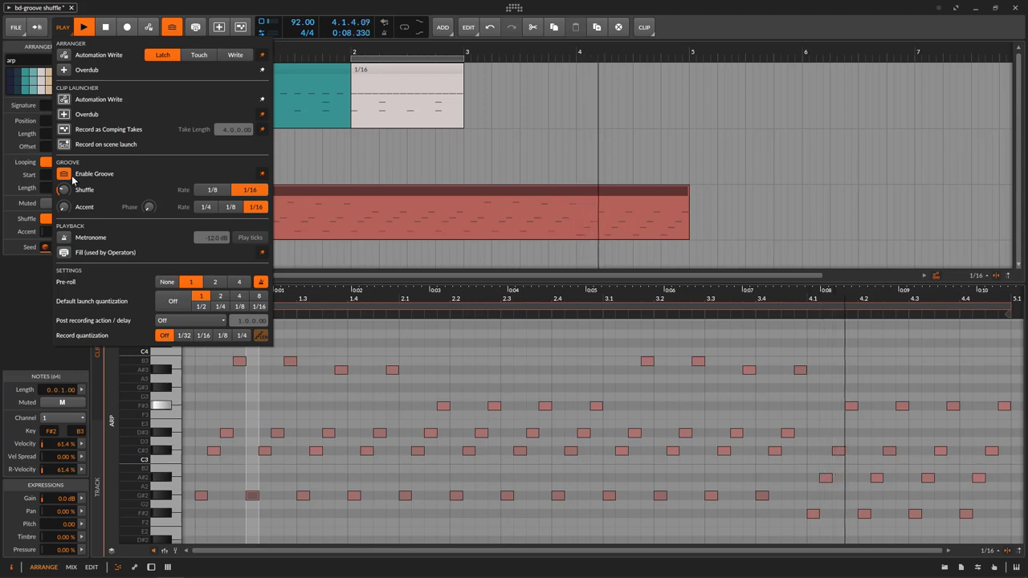
{"action": "left_click", "coordinate": [65, 174]}
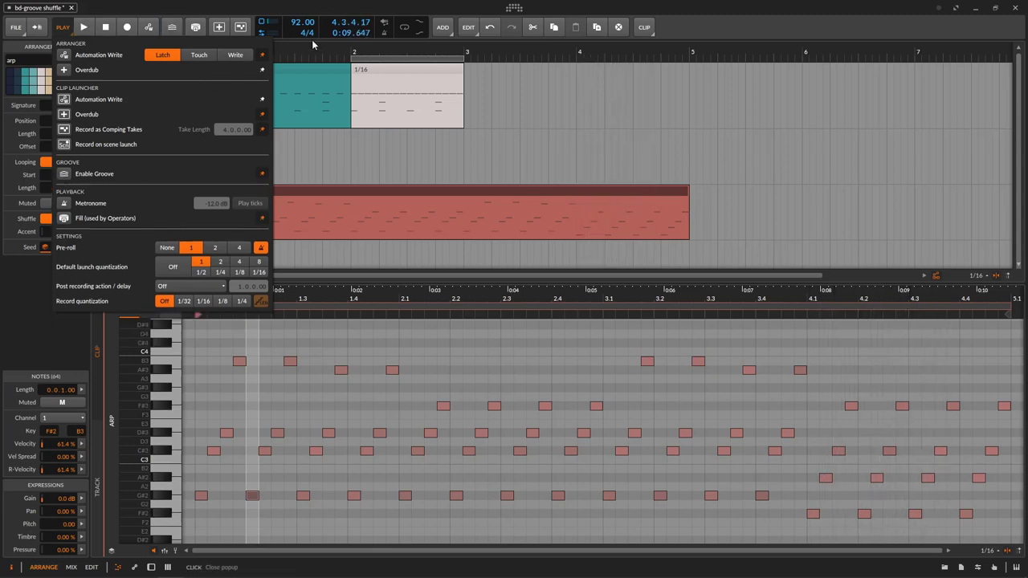
{"action": "left_click", "coordinate": [308, 129]}
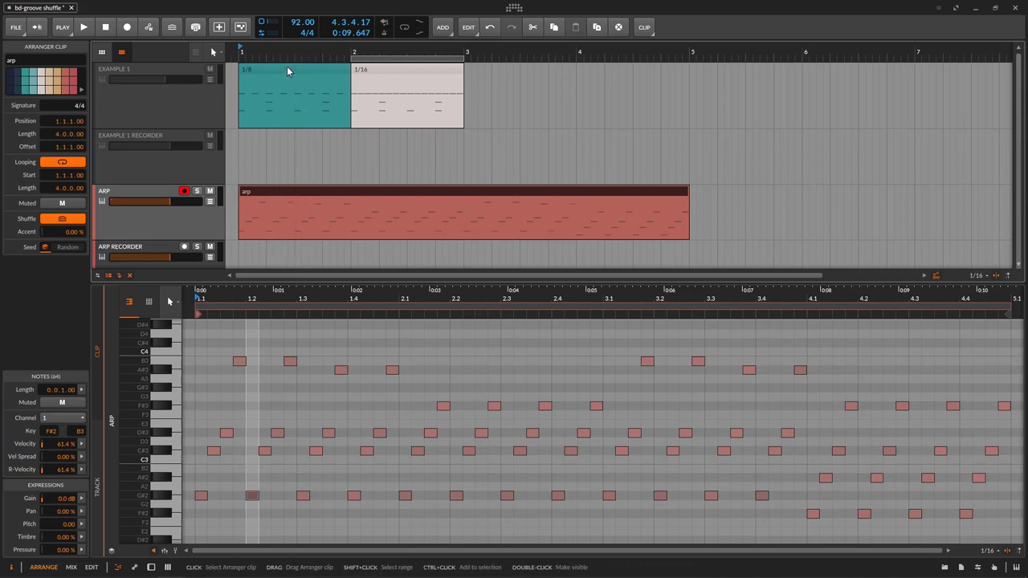
Reactivate the EXAMPLE 1 track and the EXAMPLE 1 RECORDER track.
{"action": "left_click", "coordinate": [306, 193]}
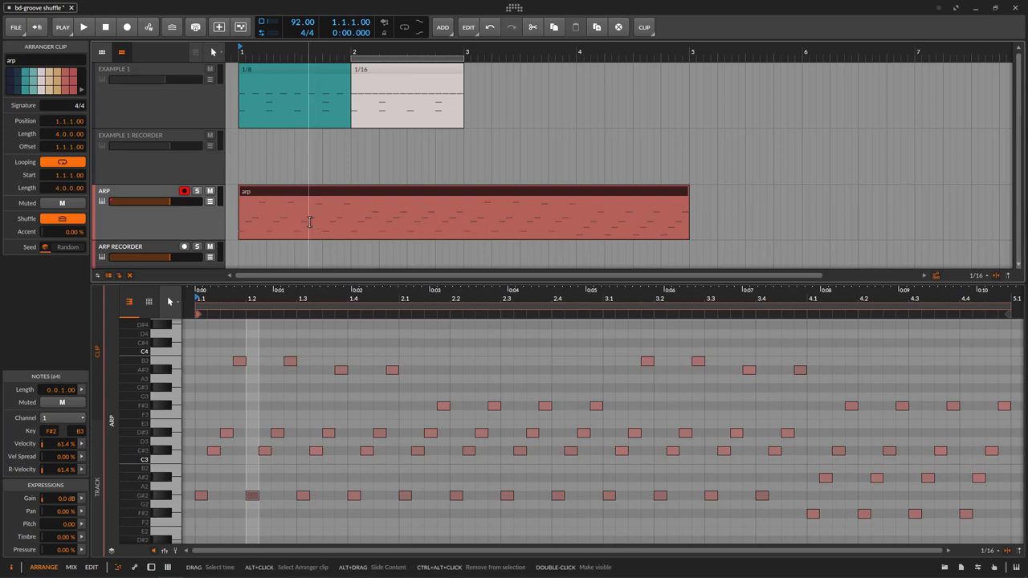
{"action": "right_click", "coordinate": [166, 118]}
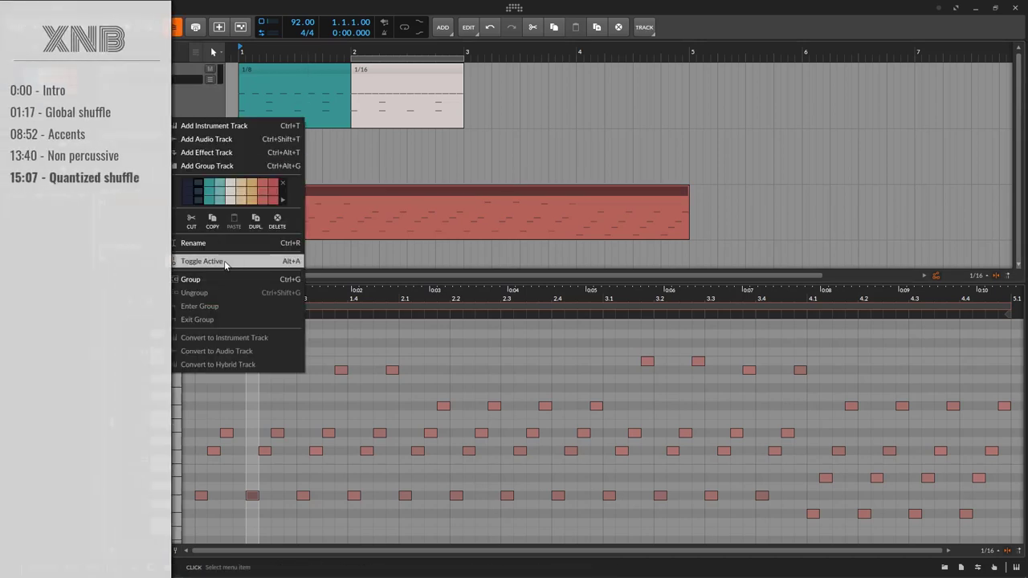
{"action": "left_click", "coordinate": [225, 264]}
Select the 1/16 clip and reset its accent to 0%.
{"action": "left_click", "coordinate": [399, 74]}
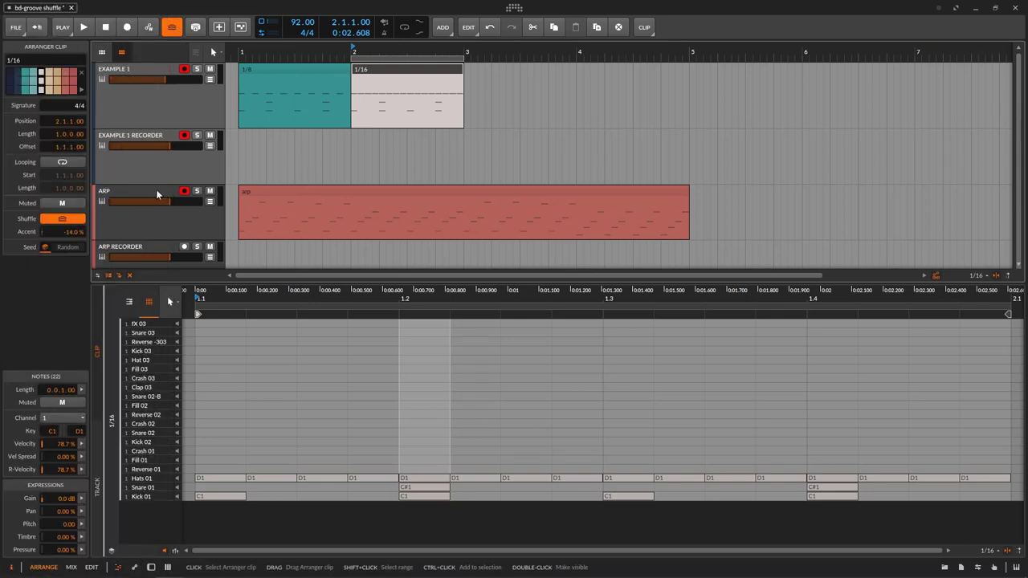
{"action": "double_click", "coordinate": [71, 232]}
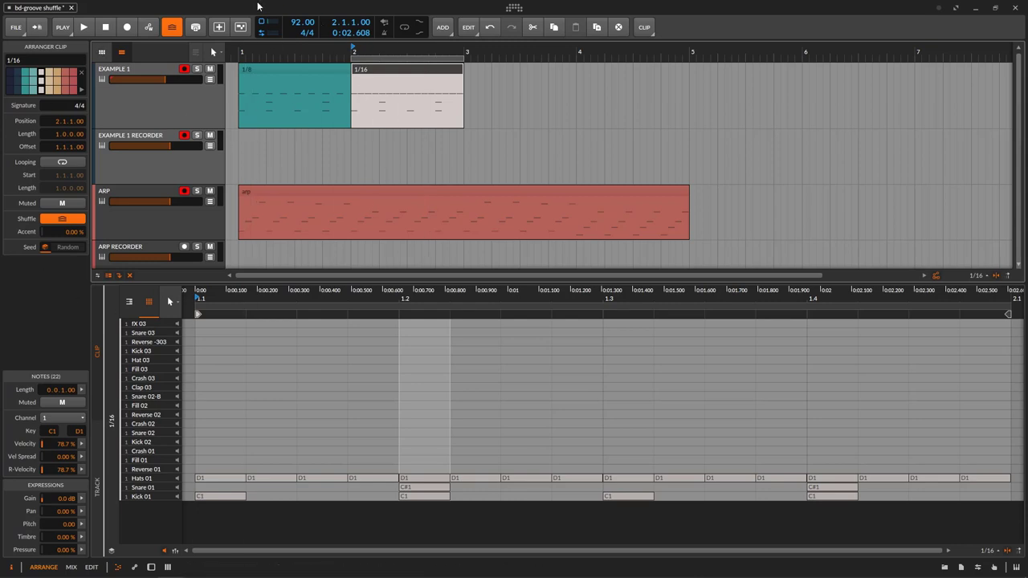
{"action": "left_click", "coordinate": [399, 70]}
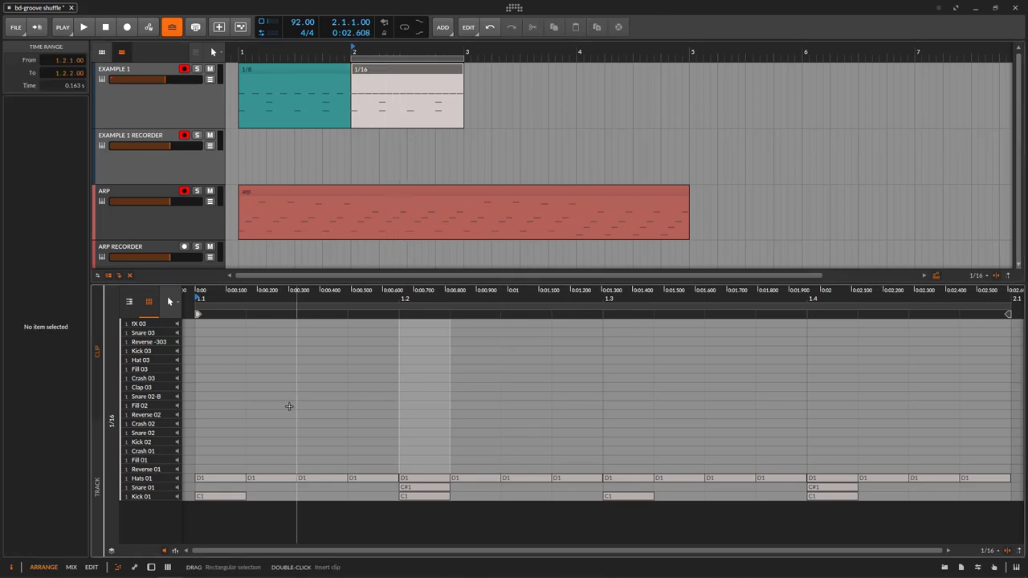
Select all notes in the 1/16 clip and open the quantize settings for them.
{"action": "left_click", "coordinate": [291, 408]}
{"action": "left_click_drag", "start_coordinate": [238, 413], "coordinate": [1014, 505]}
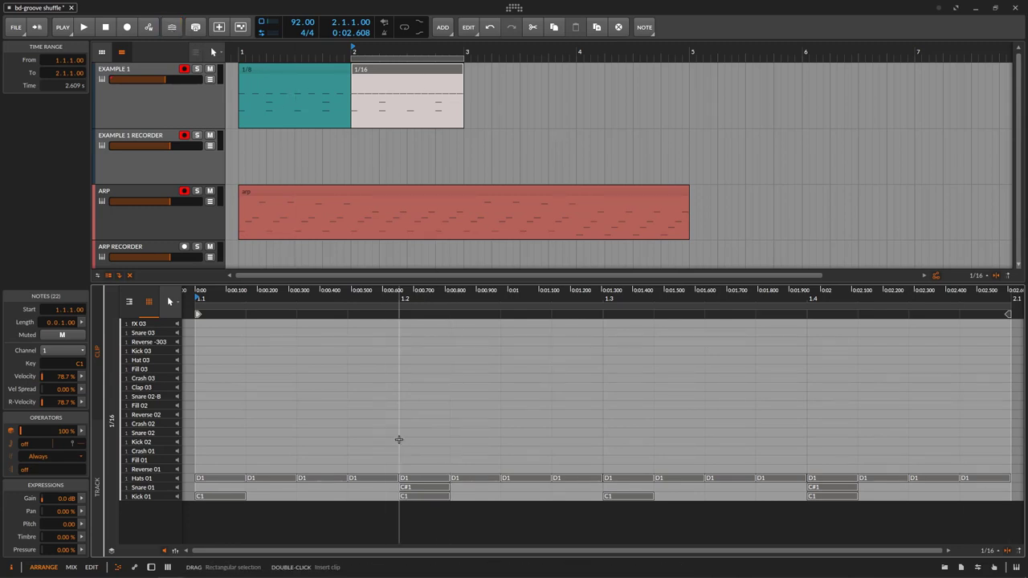
{"action": "right_click", "coordinate": [414, 480]}
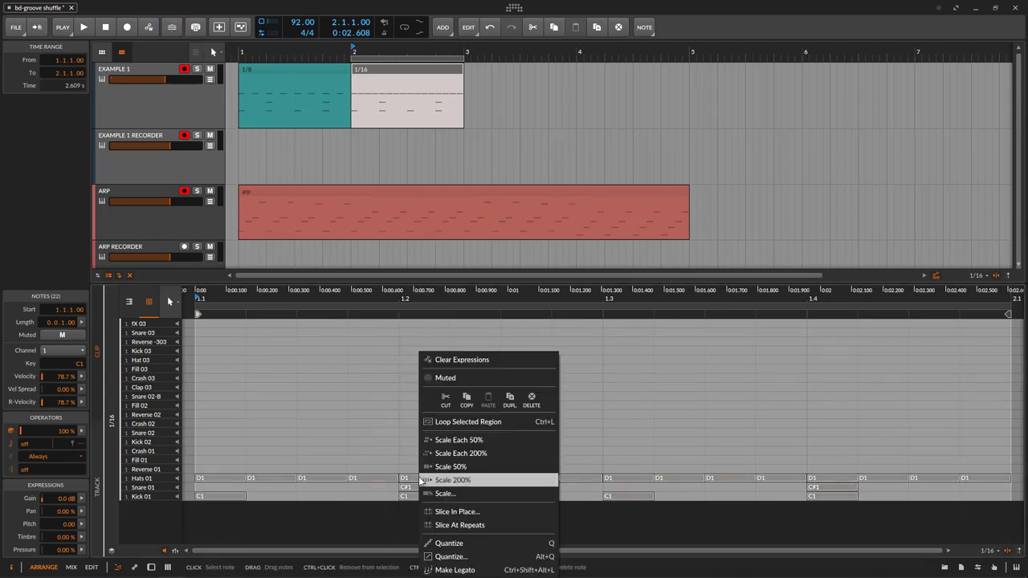
{"action": "left_click", "coordinate": [471, 558]}
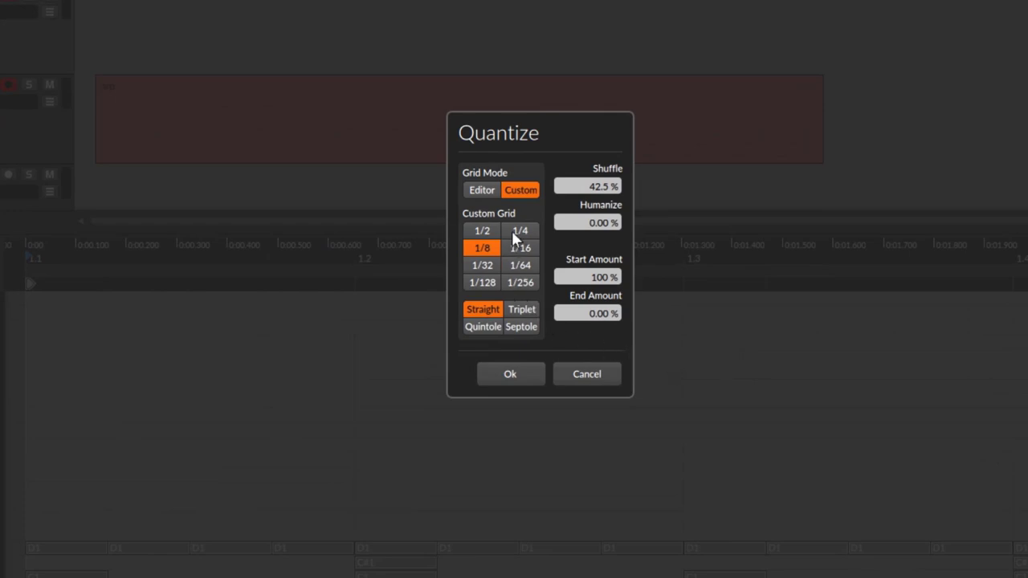
Quantize the selected notes to the editor grid with an increased shuffle amount.
{"action": "left_click", "coordinate": [481, 188]}
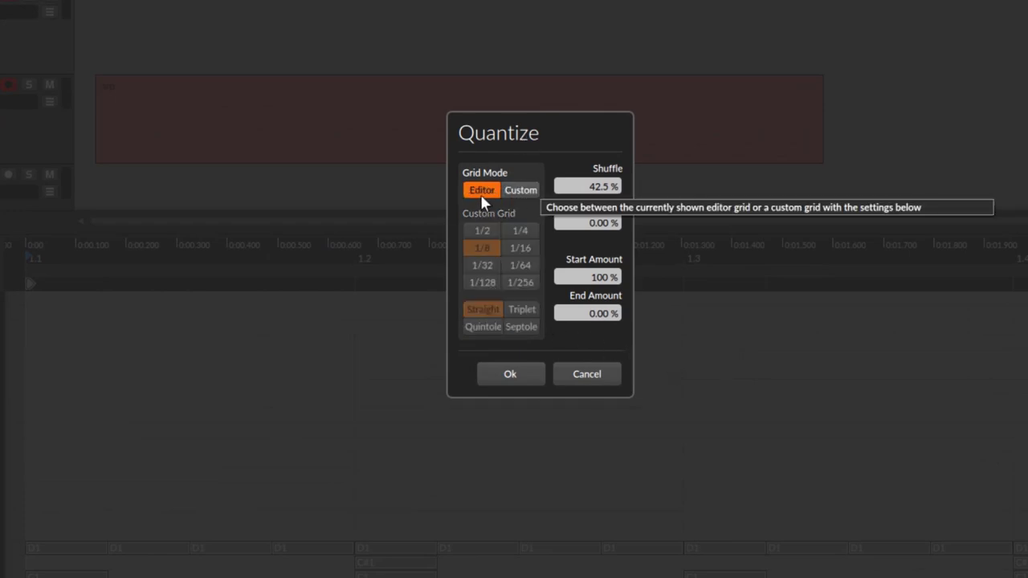
{"action": "left_click", "coordinate": [512, 188]}
{"action": "left_click", "coordinate": [482, 186]}
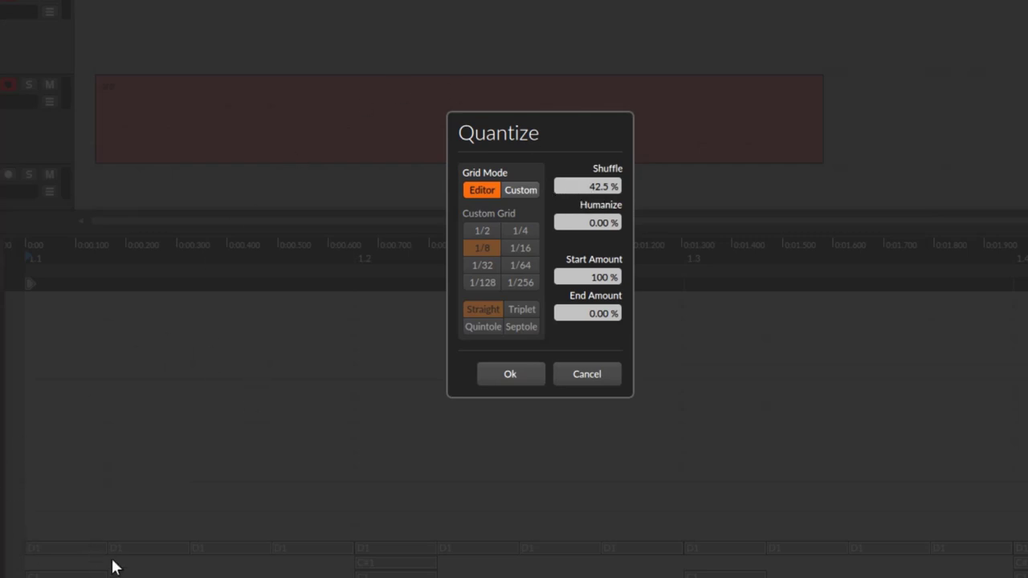
{"action": "left_click_drag", "start_coordinate": [592, 192], "coordinate": [592, 161]}
{"action": "left_click", "coordinate": [514, 380]}
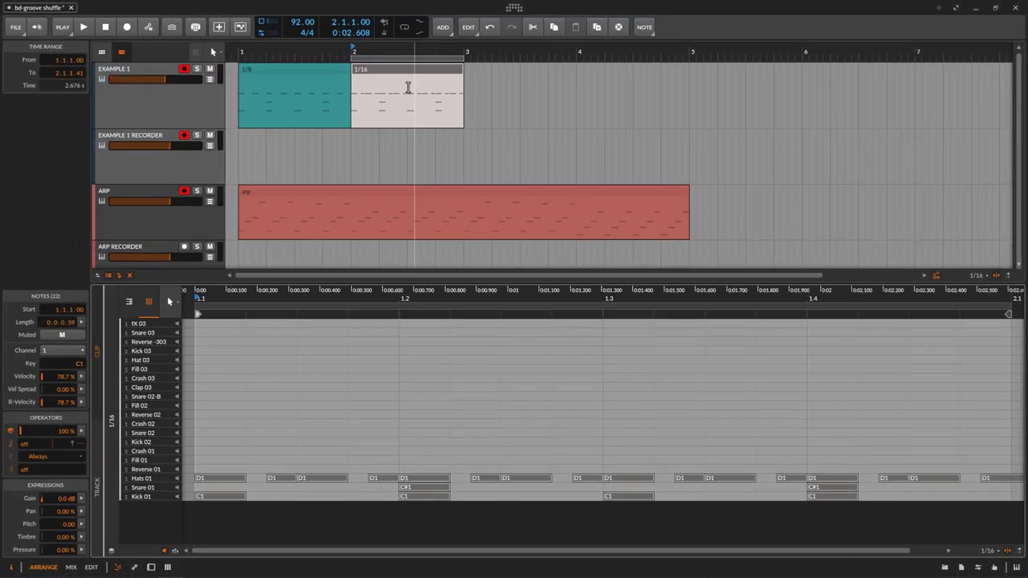
Examine the start and length of the shuffled hat notes in beats 1 and 2.
{"action": "left_click", "coordinate": [280, 478]}
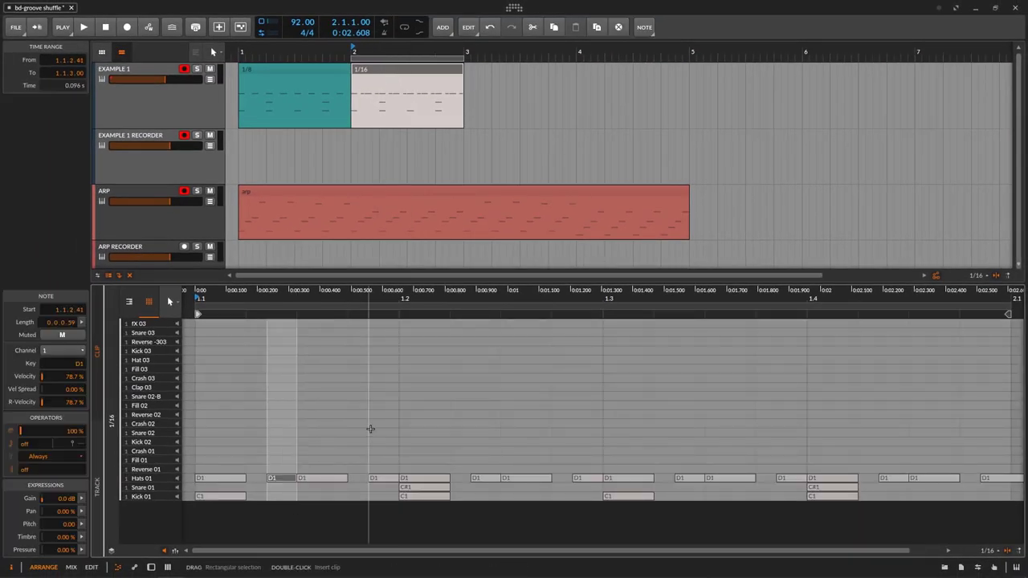
{"action": "left_click", "coordinate": [382, 478]}
{"action": "left_click", "coordinate": [486, 478]}
{"action": "left_click", "coordinate": [579, 478]}
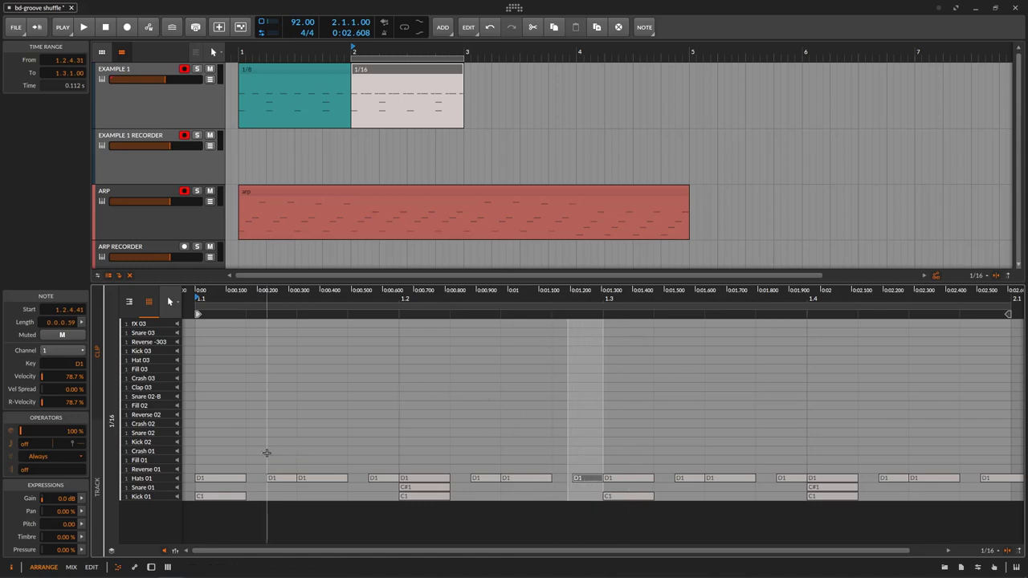
Try lengthening the first hat and kick notes up to the shuffled hat, and restore their 1/16 length.
{"action": "left_click_drag", "start_coordinate": [227, 438], "coordinate": [267, 478]}
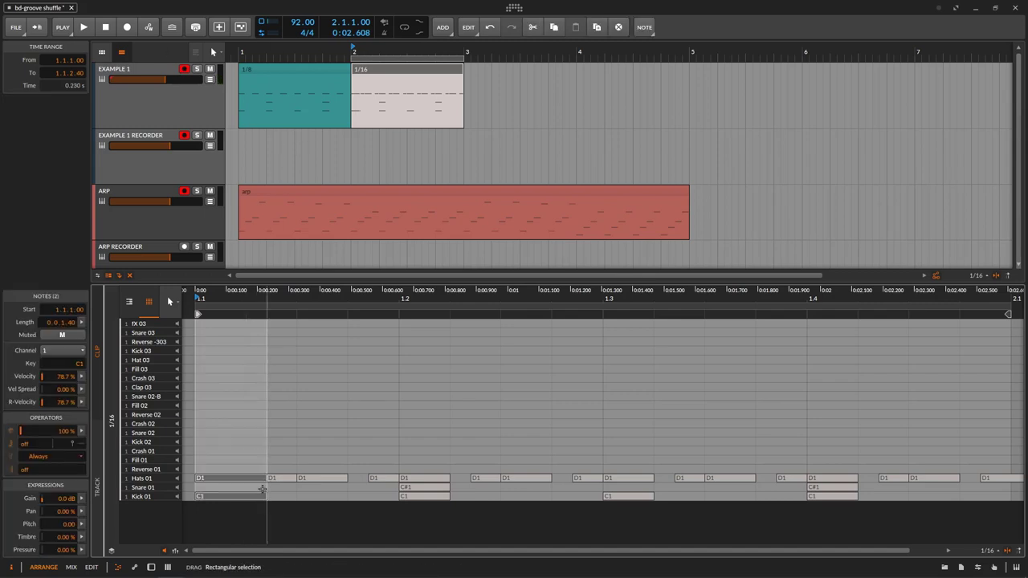
{"action": "left_click_drag", "start_coordinate": [265, 478], "coordinate": [245, 478]}
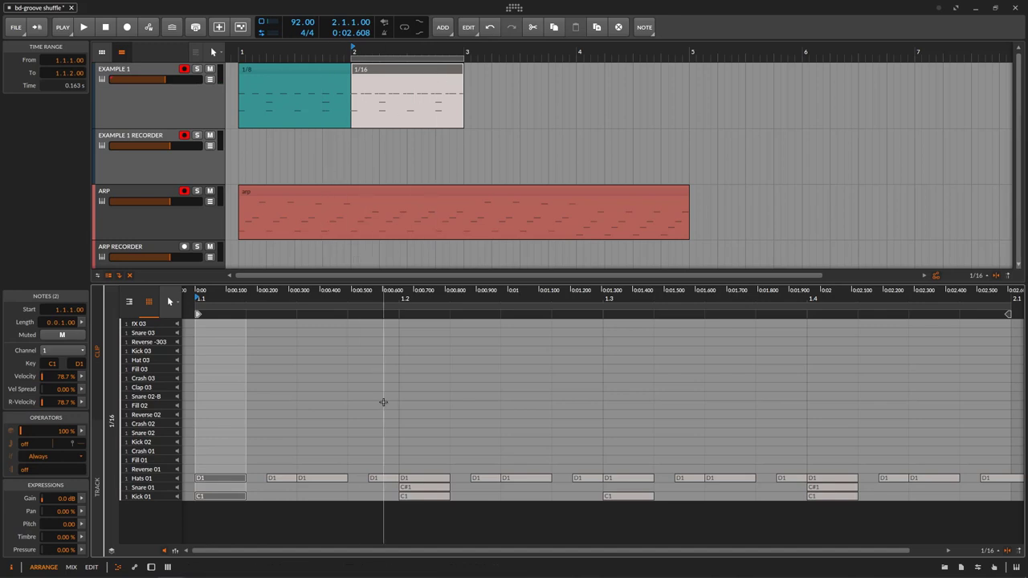
{"action": "left_click_drag", "start_coordinate": [213, 417], "coordinate": [238, 538]}
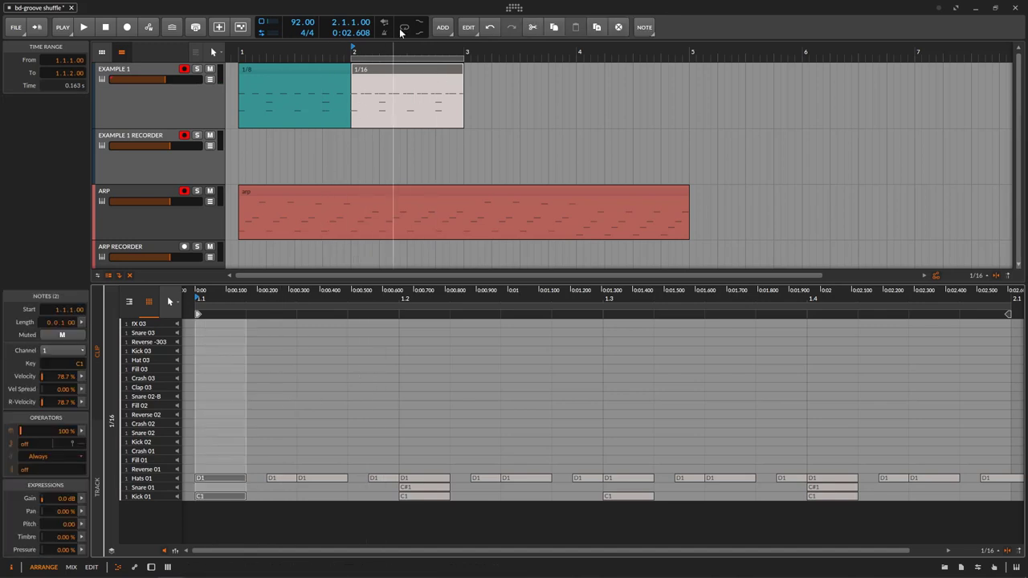
Solo the EXAMPLE 1 track and audition the quantized 1/16 clip with the arranger loop on.
{"action": "left_click", "coordinate": [197, 68]}
{"action": "key", "text": "space"}
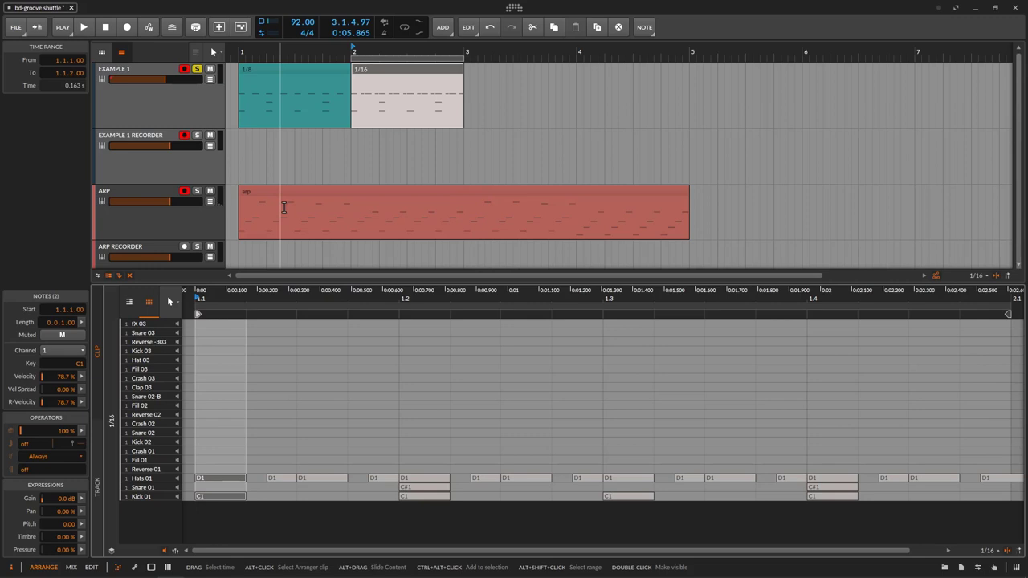
{"action": "key", "text": "space"}
{"action": "left_click", "coordinate": [404, 27]}
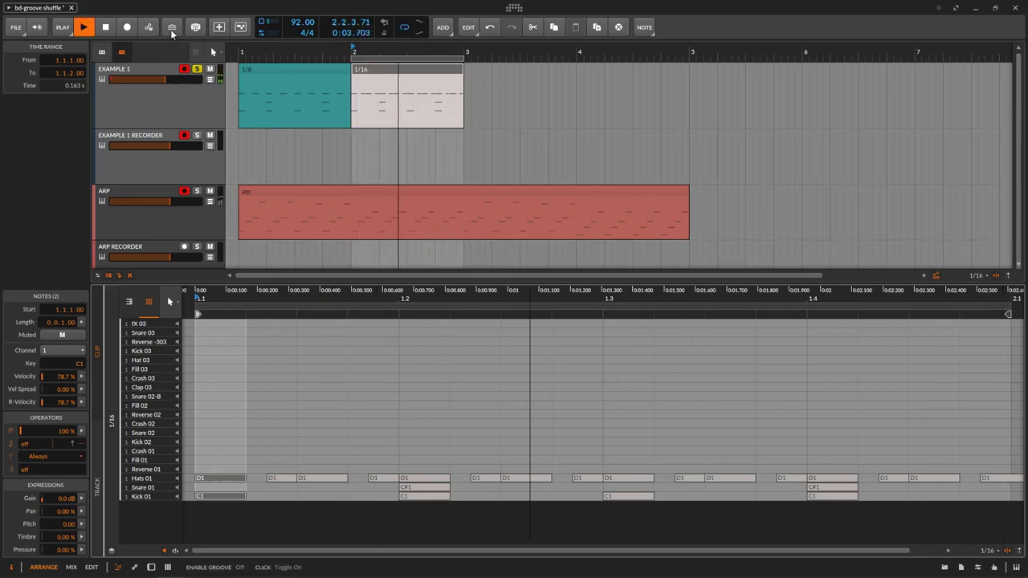
{"action": "key", "text": "space"}
{"action": "left_click", "coordinate": [369, 402]}
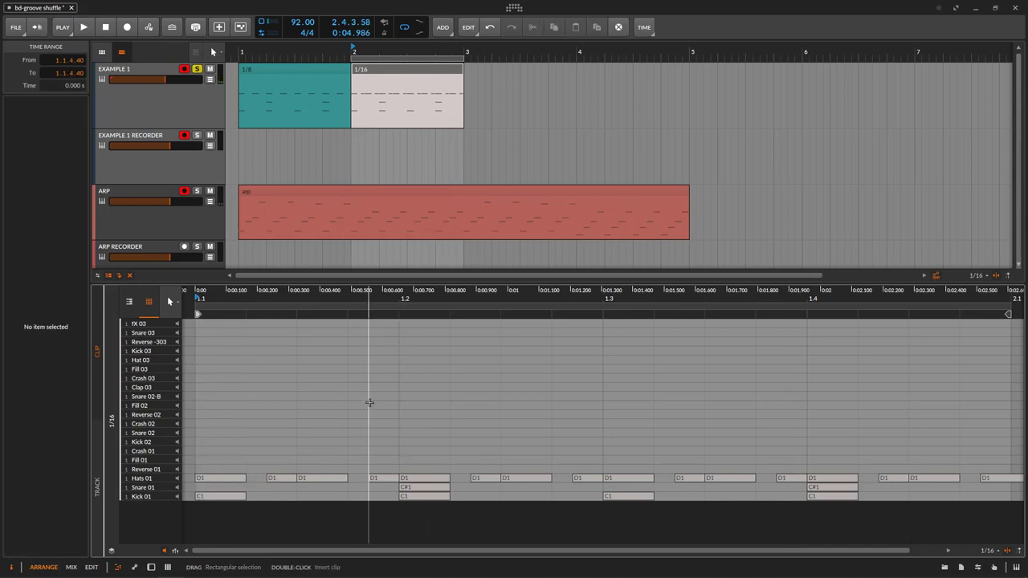
Select all notes in the 1/16 clip and quantize them back to the straight editor grid.
{"action": "key", "text": "ctrl+a"}
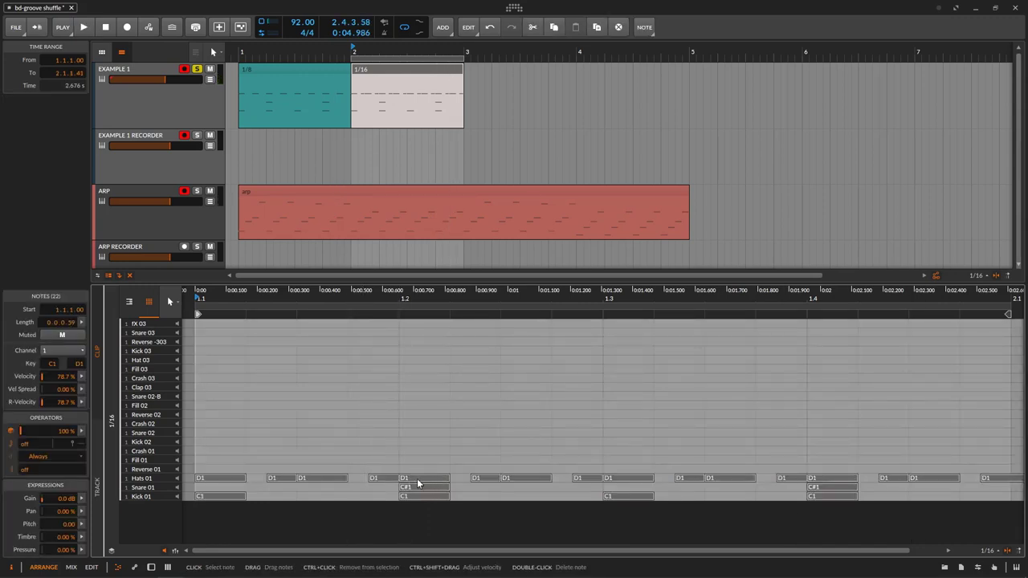
{"action": "right_click", "coordinate": [417, 485]}
{"action": "left_click", "coordinate": [364, 411]}
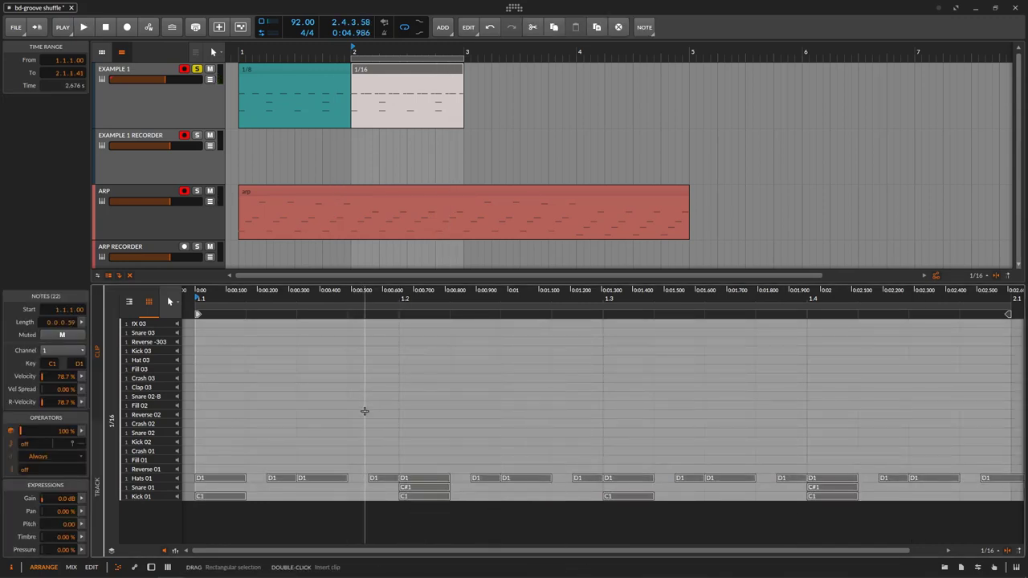
{"action": "key", "text": "q"}
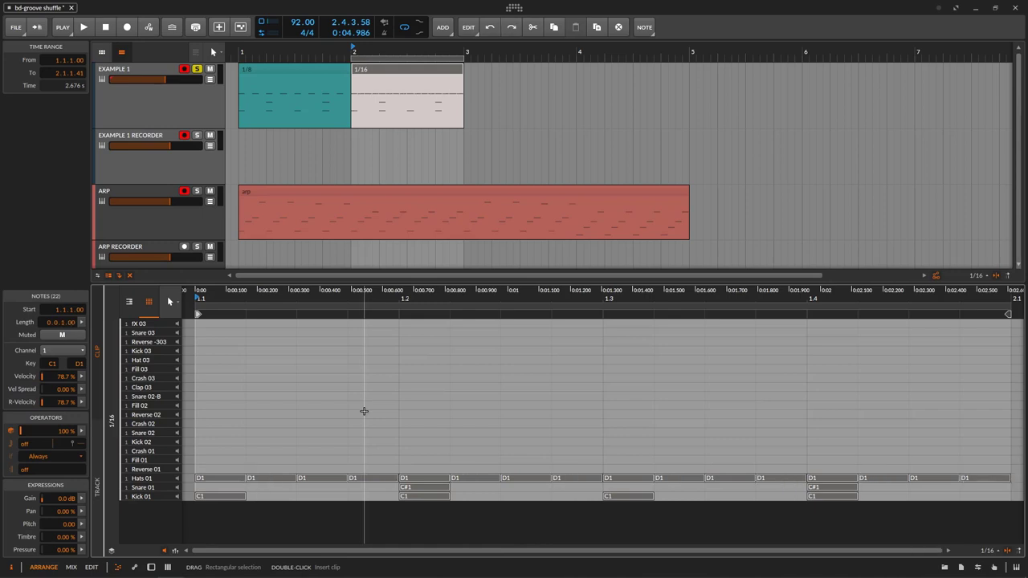
Quantize the selected notes on a custom straight 1/16 grid with 67% shuffle.
{"action": "right_click", "coordinate": [418, 487]}
{"action": "left_click", "coordinate": [458, 555]}
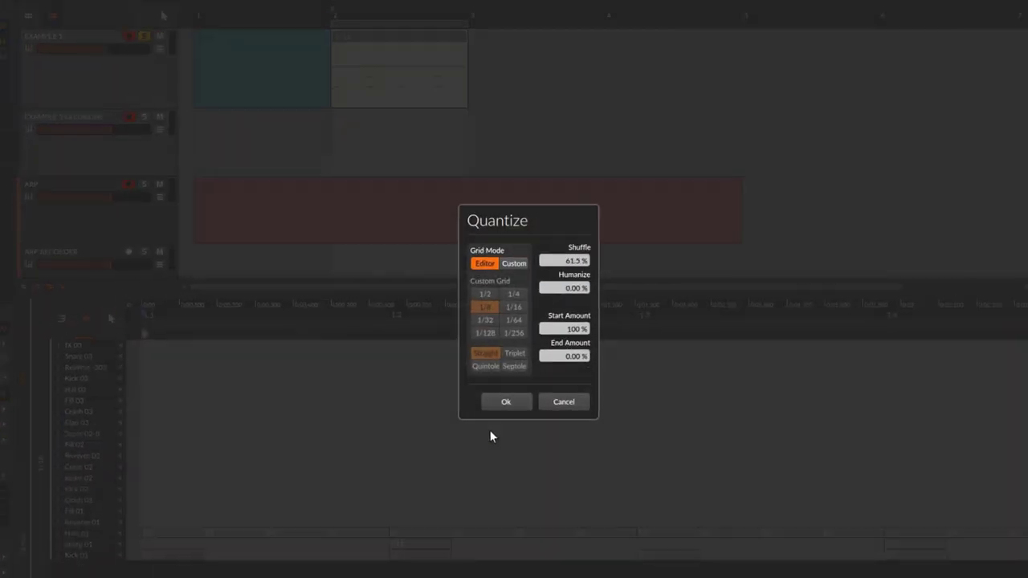
{"action": "left_click", "coordinate": [521, 272]}
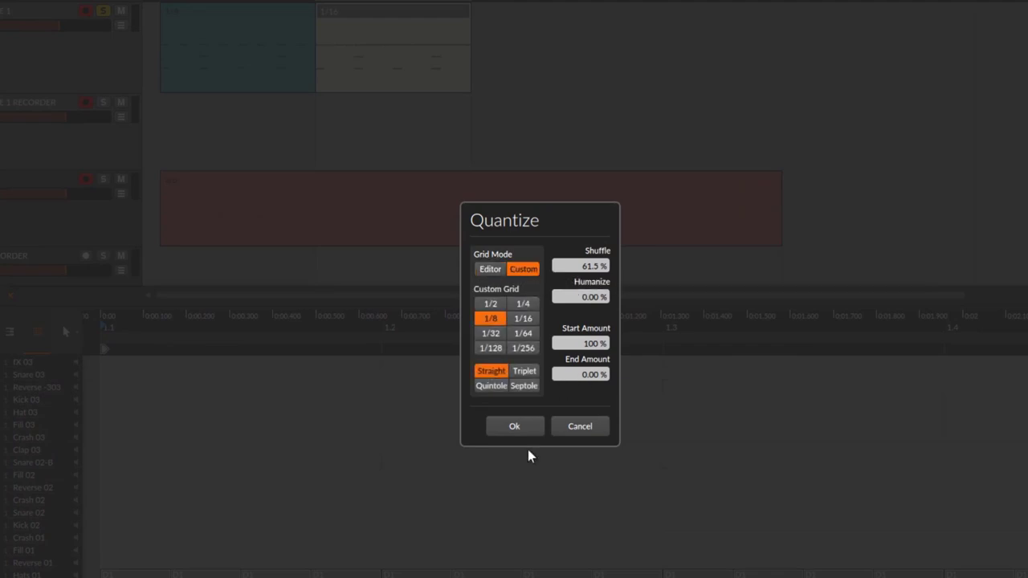
{"action": "left_click", "coordinate": [523, 319]}
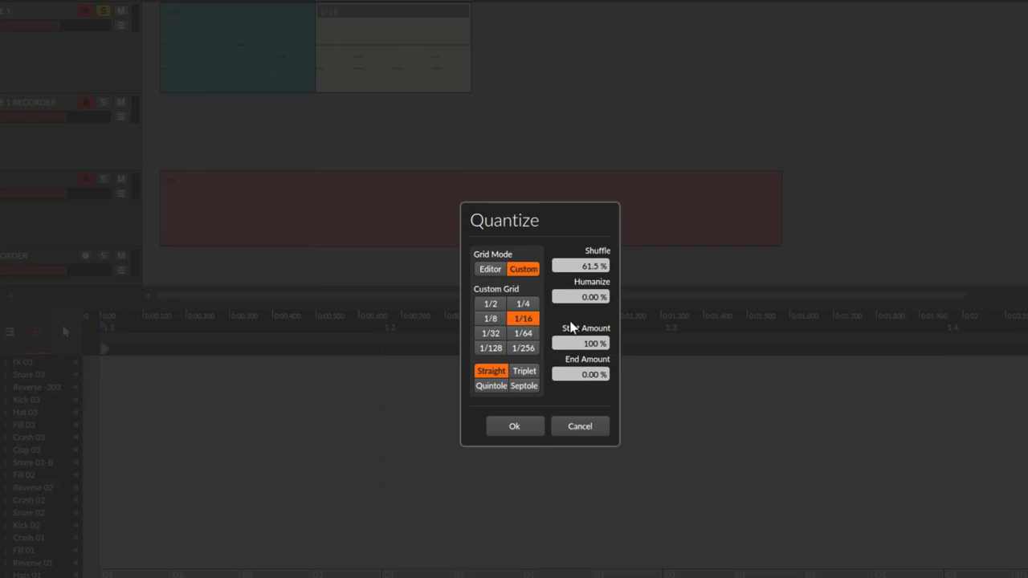
{"action": "left_click_drag", "start_coordinate": [592, 269], "coordinate": [592, 291]}
{"action": "left_click", "coordinate": [515, 426]}
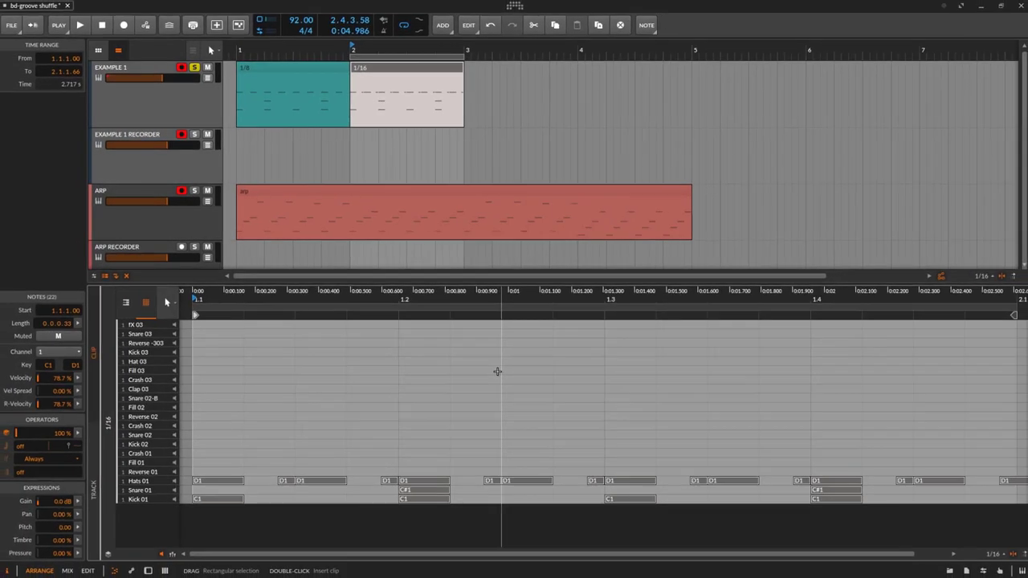
Audition the 67% shuffled 1/16 clip in the arranger loop and stop playback.
{"action": "left_click", "coordinate": [367, 402]}
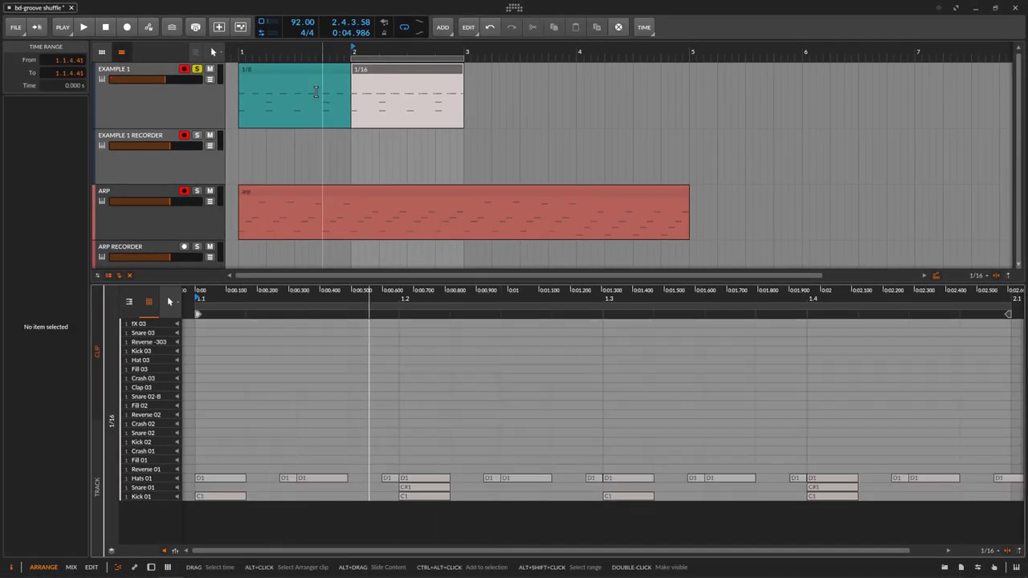
{"action": "key", "text": "space"}
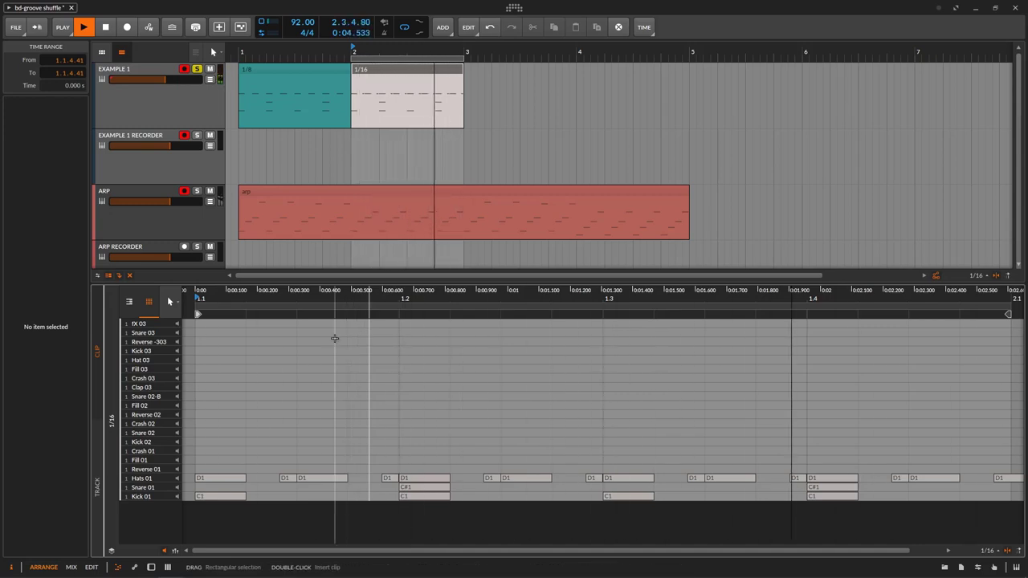
{"action": "key", "text": "space"}
{"action": "left_click", "coordinate": [379, 409]}
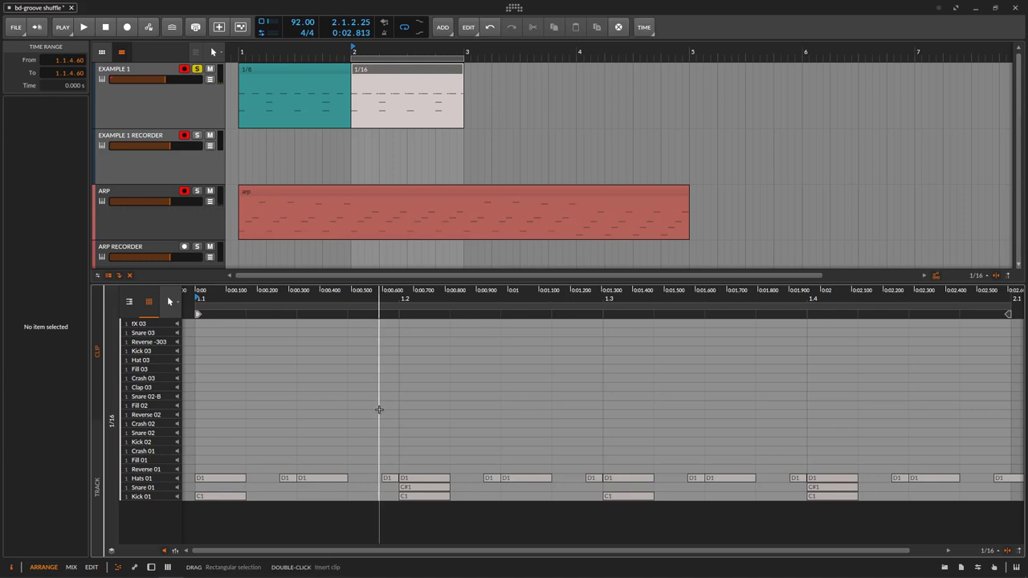
Realign all notes to the straight grid and quantize them on a custom 1/32 grid with 67% shuffle.
{"action": "key", "text": "ctrl+a"}
{"action": "right_click", "coordinate": [411, 465]}
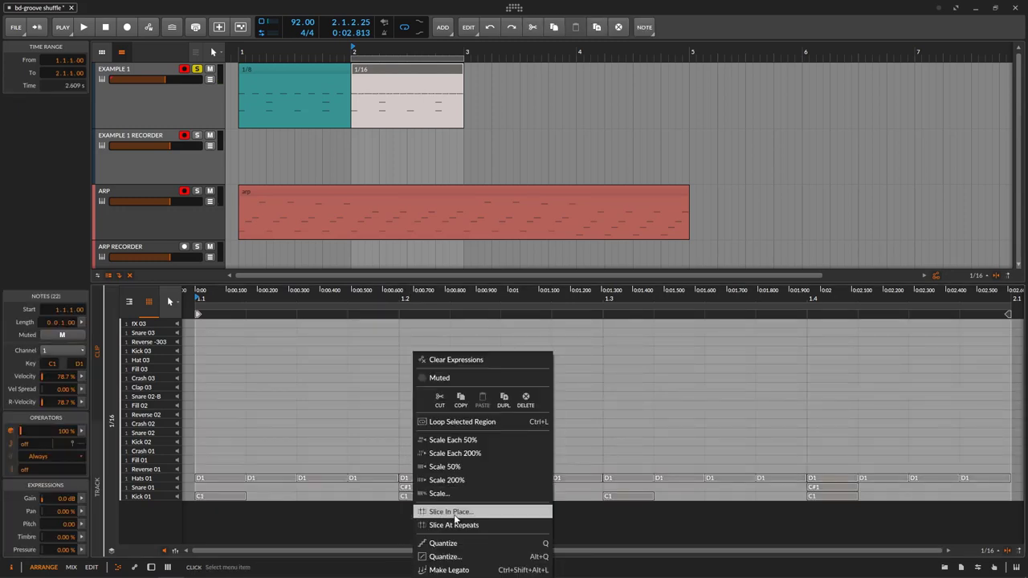
{"action": "left_click", "coordinate": [445, 556]}
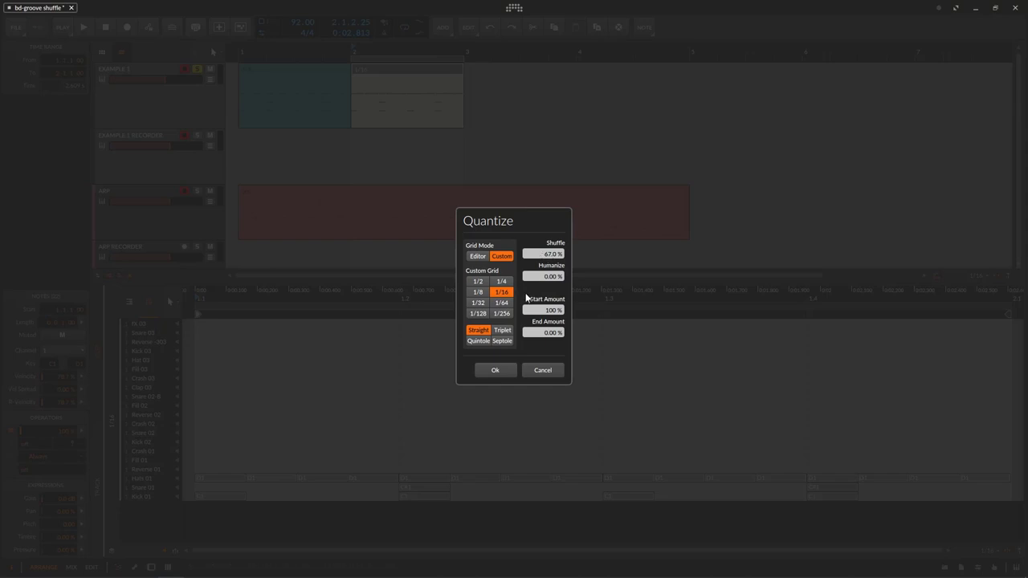
{"action": "left_click", "coordinate": [481, 304]}
{"action": "left_click", "coordinate": [499, 292]}
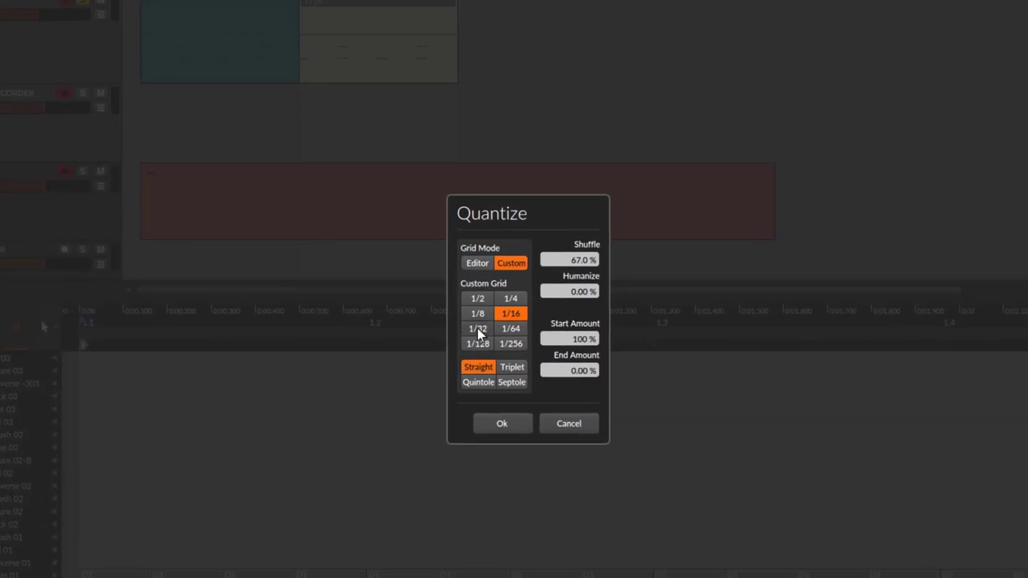
{"action": "left_click", "coordinate": [478, 331]}
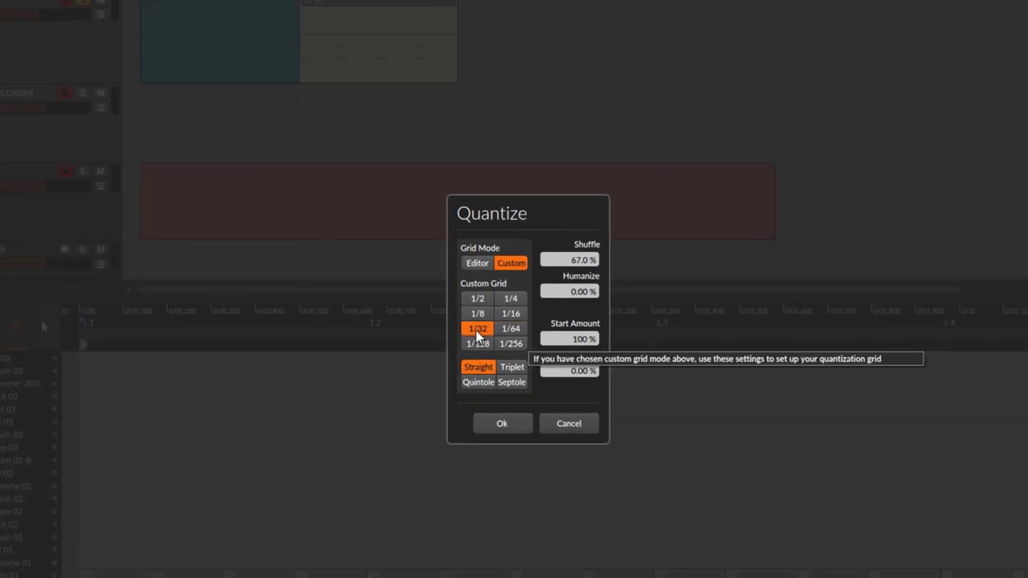
{"action": "left_click", "coordinate": [508, 428]}
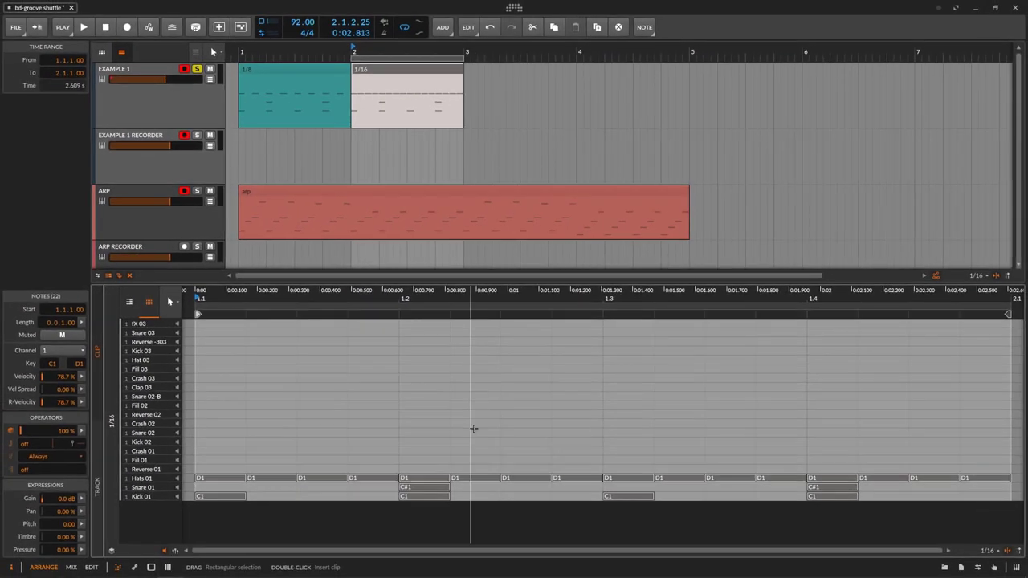
Quantize the selected drum notes on a custom straight 1/4 grid with 59.5% shuffle.
{"action": "left_click_drag", "start_coordinate": [164, 461], "coordinate": [983, 577]}
{"action": "left_click_drag", "start_coordinate": [888, 534], "coordinate": [982, 525]}
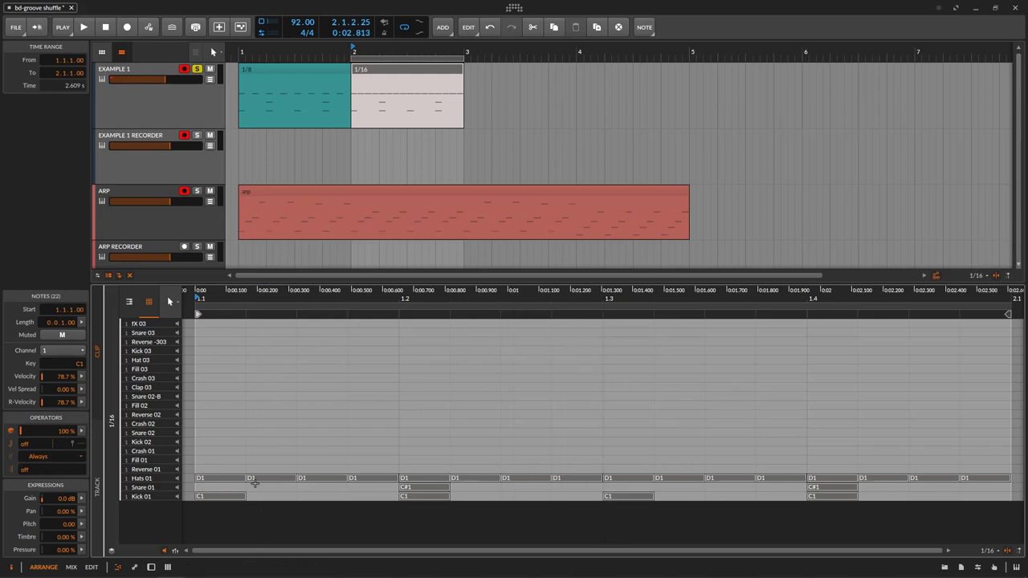
{"action": "right_click", "coordinate": [423, 482]}
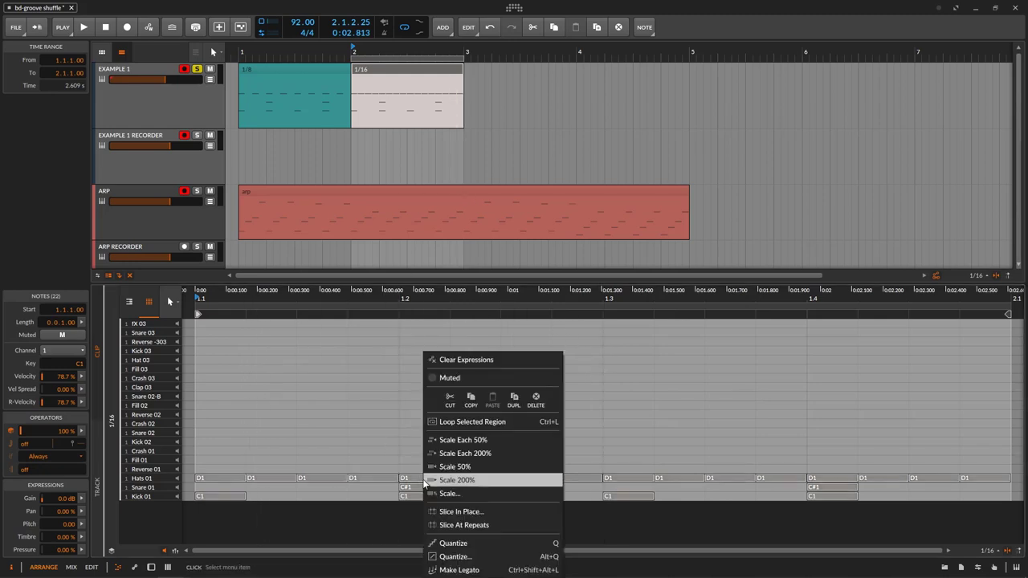
{"action": "left_click", "coordinate": [454, 553]}
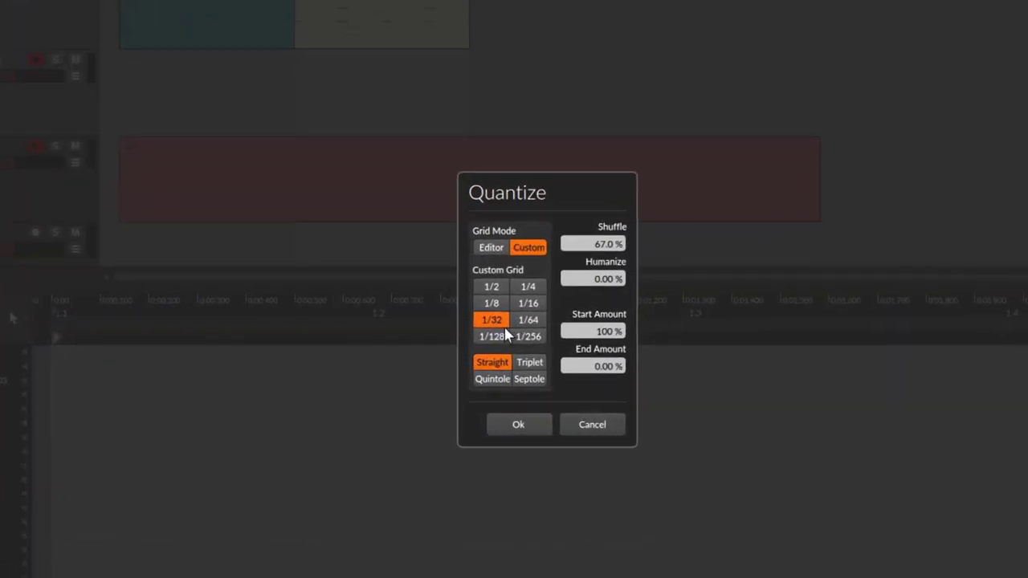
{"action": "left_click", "coordinate": [510, 308]}
{"action": "left_click", "coordinate": [491, 336]}
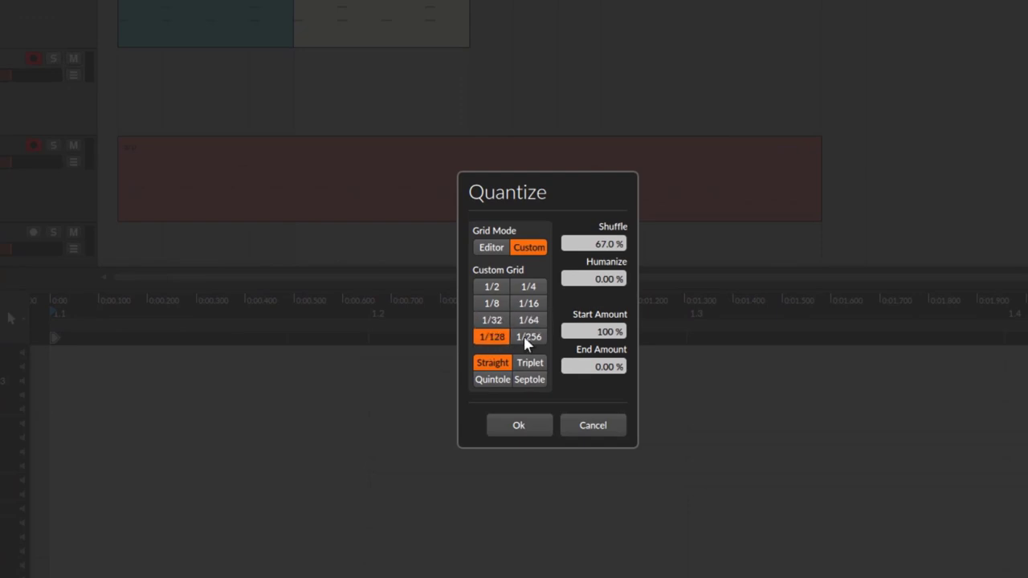
{"action": "left_click", "coordinate": [527, 336]}
{"action": "left_click", "coordinate": [527, 304]}
{"action": "left_click", "coordinate": [496, 304]}
{"action": "left_click", "coordinate": [528, 290]}
{"action": "left_click_drag", "start_coordinate": [596, 243], "coordinate": [570, 280]}
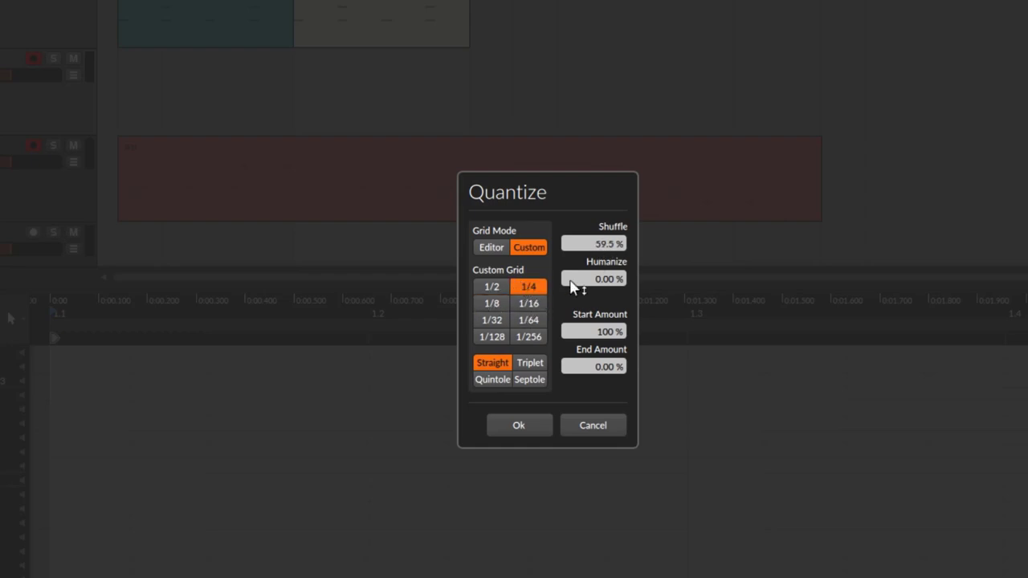
{"action": "left_click", "coordinate": [518, 428]}
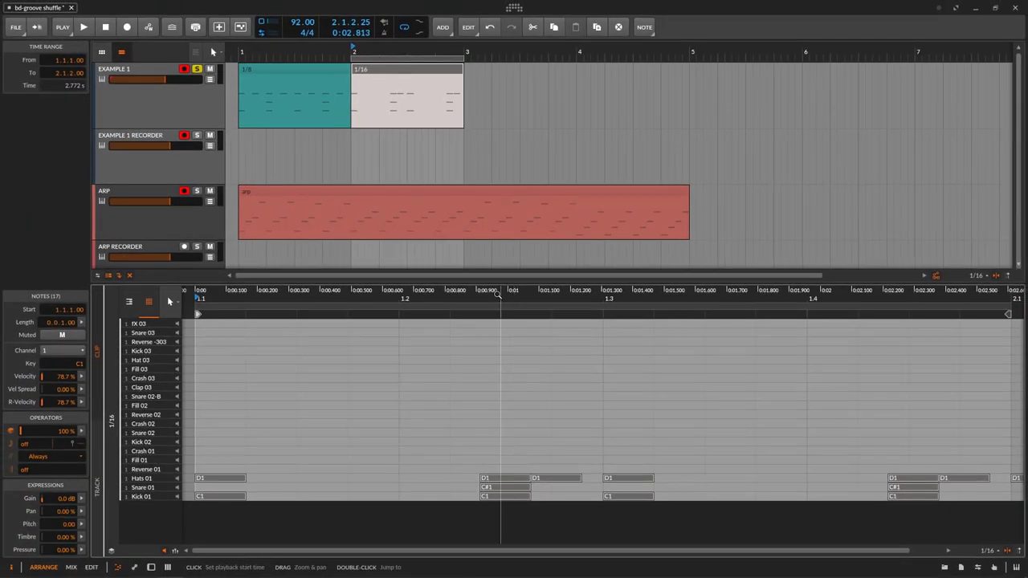
Audition the 1/4-quantized drum pattern across the whole looped clip and stop playback.
{"action": "left_click_drag", "start_coordinate": [498, 295], "coordinate": [447, 257]}
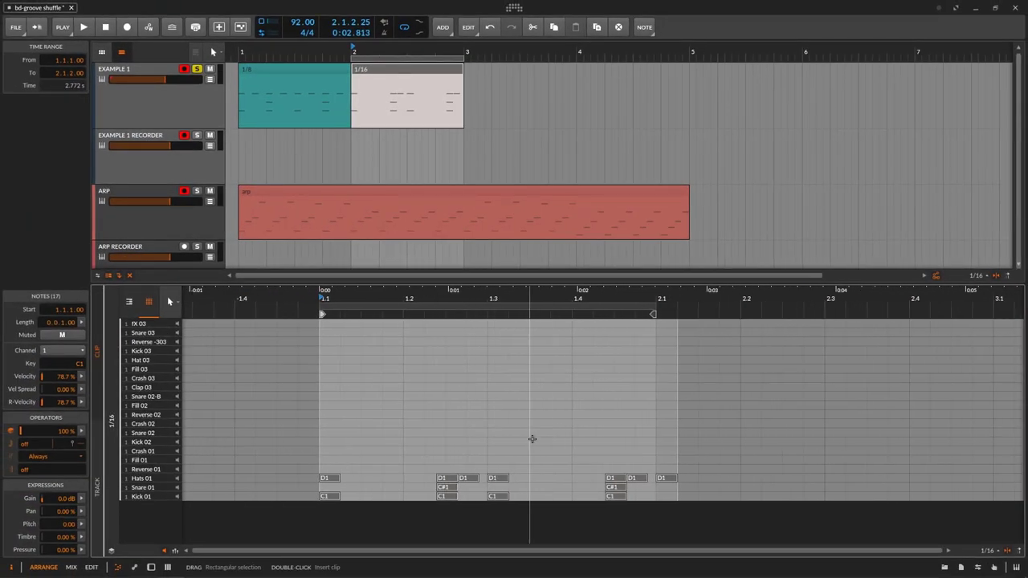
{"action": "key", "text": "space"}
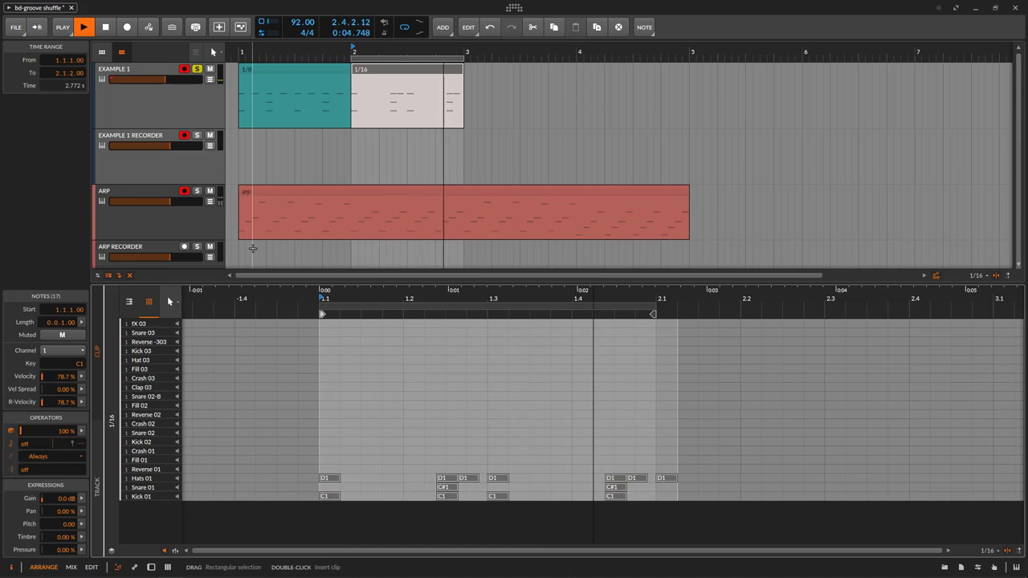
{"action": "key", "text": "space"}
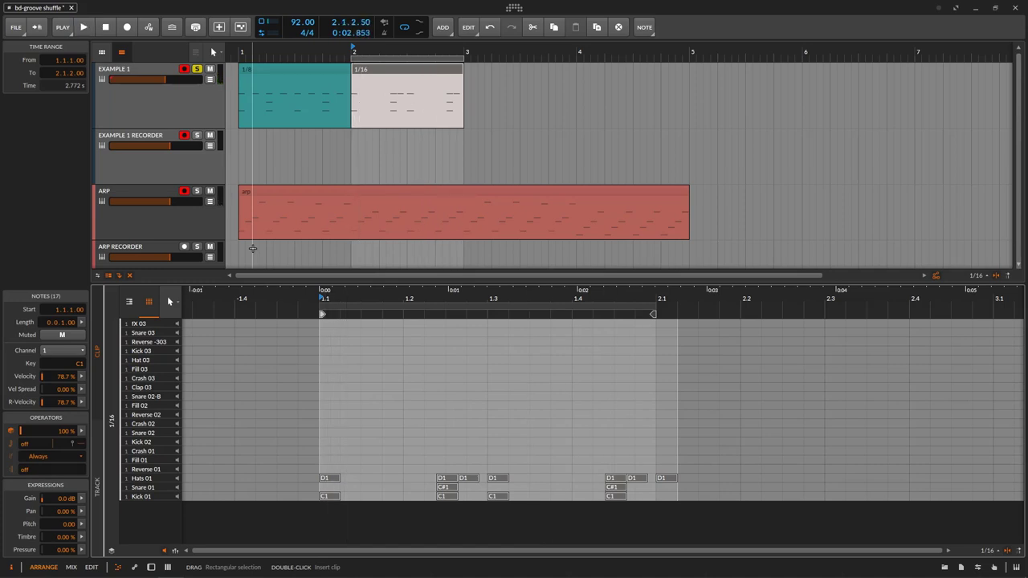
Deselect the notes and undo the 1/4-grid quantization.
{"action": "left_click", "coordinate": [407, 415]}
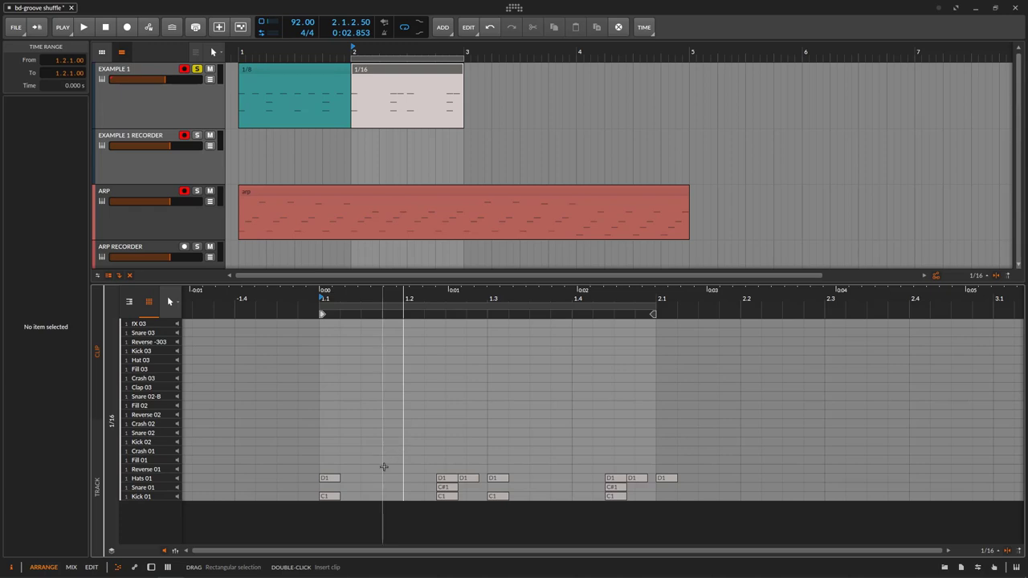
{"action": "left_click", "coordinate": [378, 433]}
{"action": "left_click", "coordinate": [424, 450]}
{"action": "key", "text": "ctrl+z"}
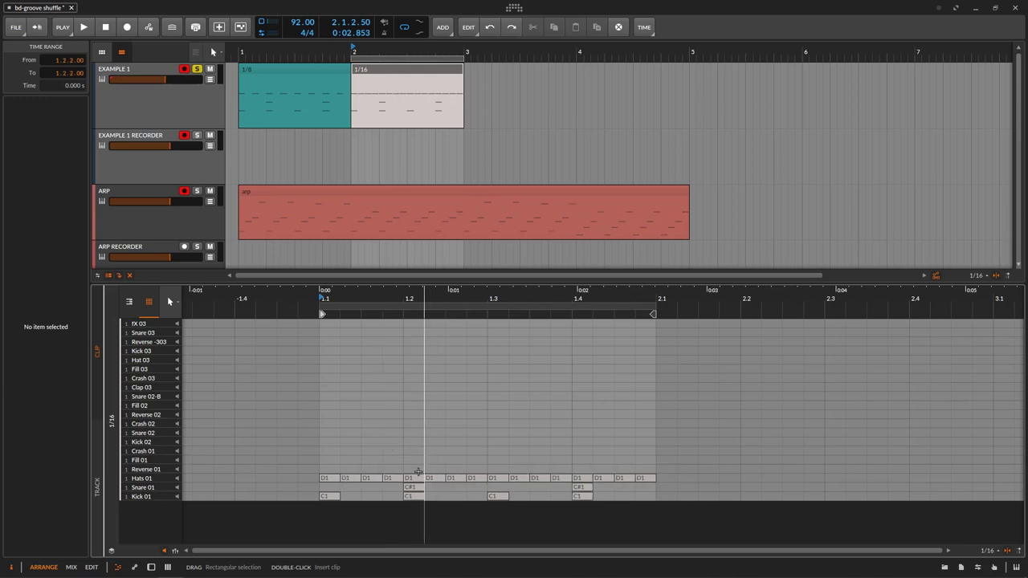
Quantize all notes on a custom straight 1/16 grid with 37% shuffle and a small humanize amount.
{"action": "key", "text": "ctrl+a"}
{"action": "right_click", "coordinate": [410, 479]}
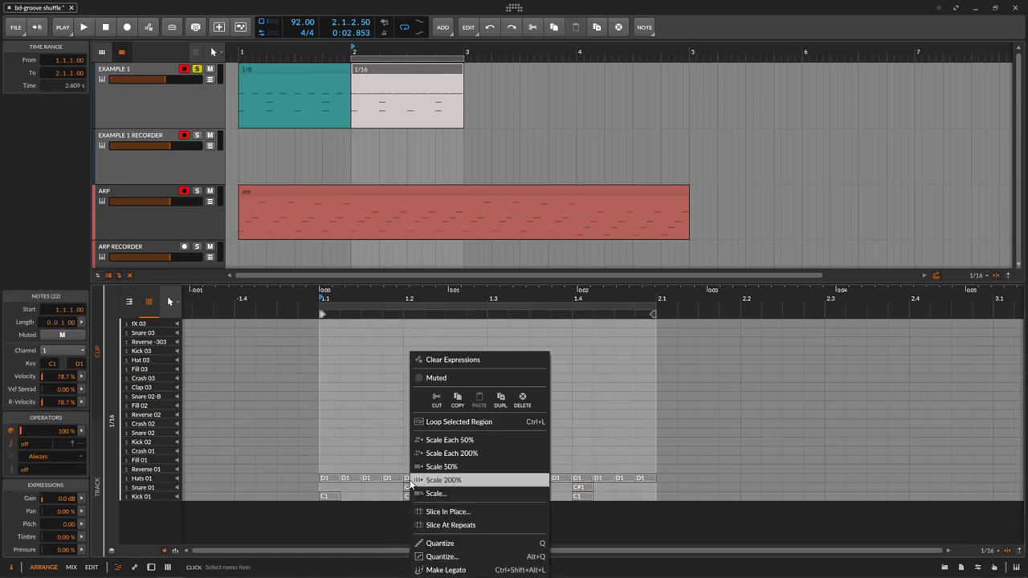
{"action": "left_click", "coordinate": [448, 556]}
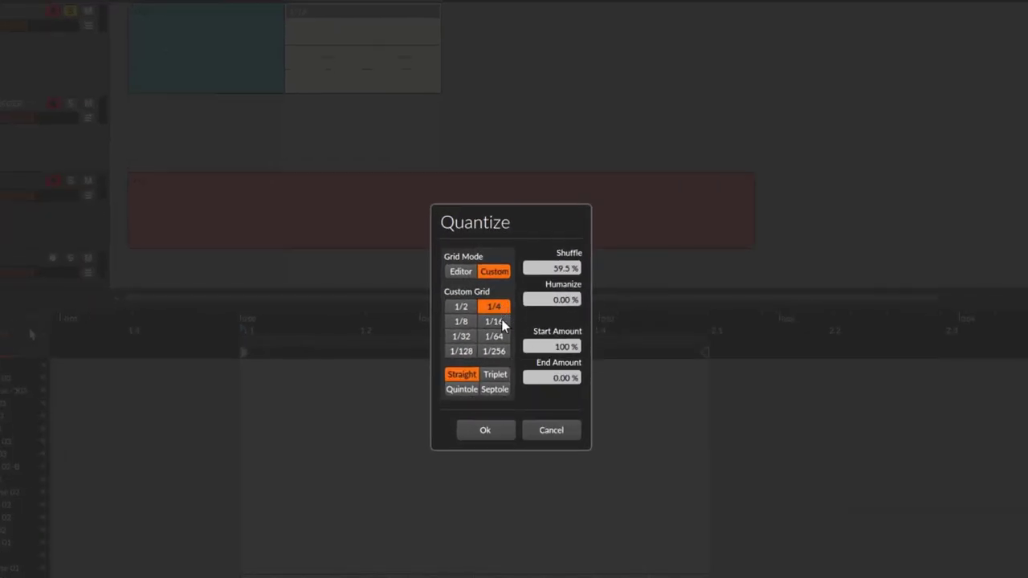
{"action": "left_click", "coordinate": [498, 322]}
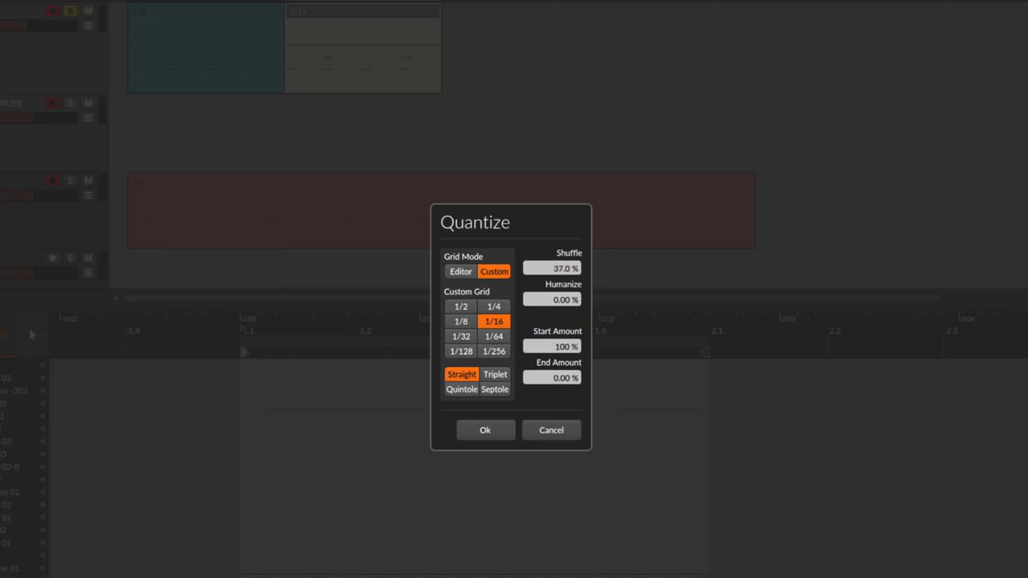
{"action": "left_click_drag", "start_coordinate": [562, 300], "coordinate": [562, 294]}
{"action": "left_click", "coordinate": [484, 431]}
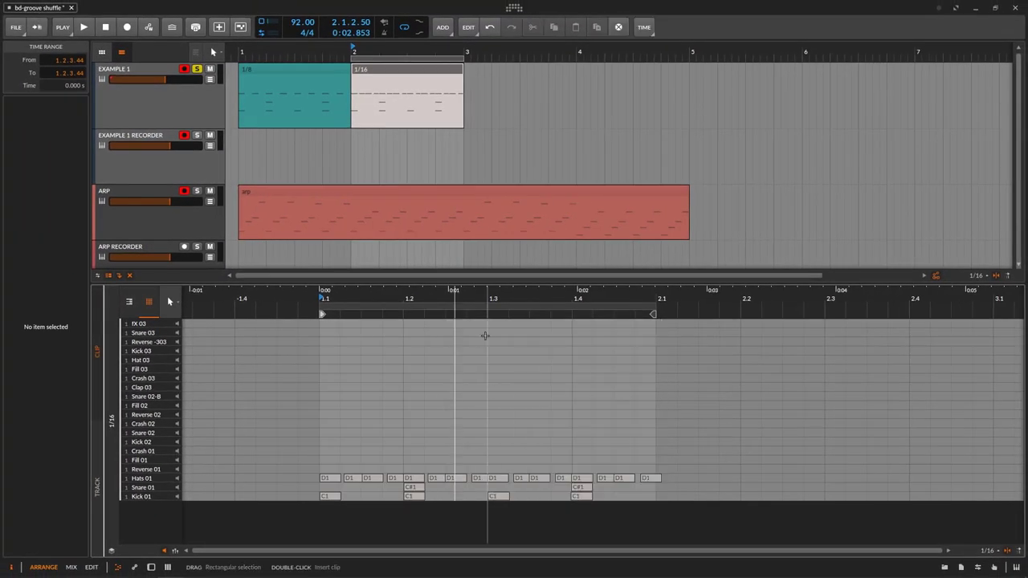
Examine the humanized timing of the hats, and the start offsets of the snare and kick at beat 1.2.
{"action": "left_click_drag", "start_coordinate": [425, 295], "coordinate": [470, 355]}
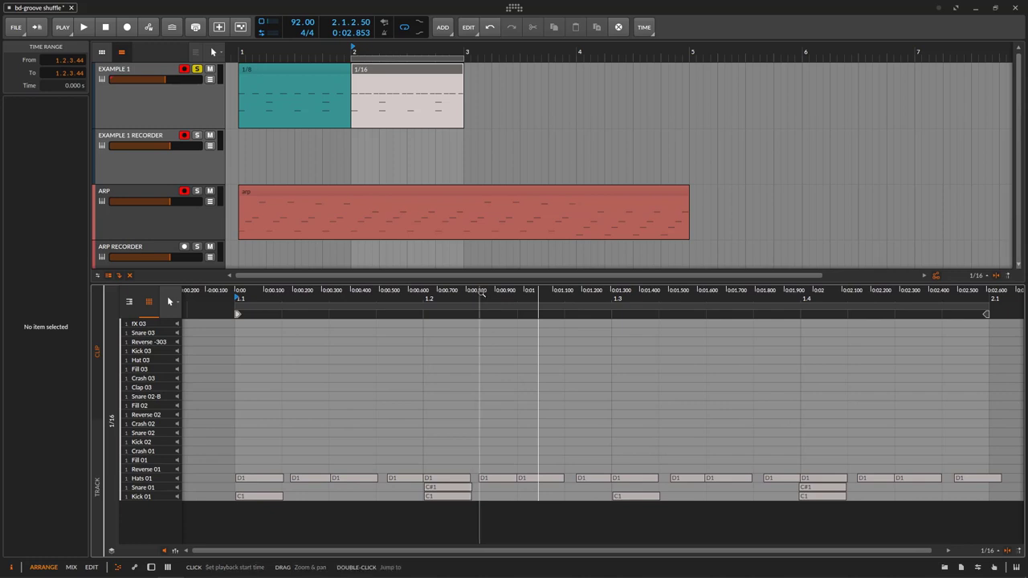
{"action": "left_click_drag", "start_coordinate": [314, 440], "coordinate": [332, 521]}
{"action": "left_click_drag", "start_coordinate": [401, 436], "coordinate": [408, 495]}
{"action": "left_click_drag", "start_coordinate": [488, 438], "coordinate": [498, 536]}
{"action": "left_click_drag", "start_coordinate": [587, 436], "coordinate": [590, 530]}
{"action": "left_click_drag", "start_coordinate": [431, 298], "coordinate": [430, 369]}
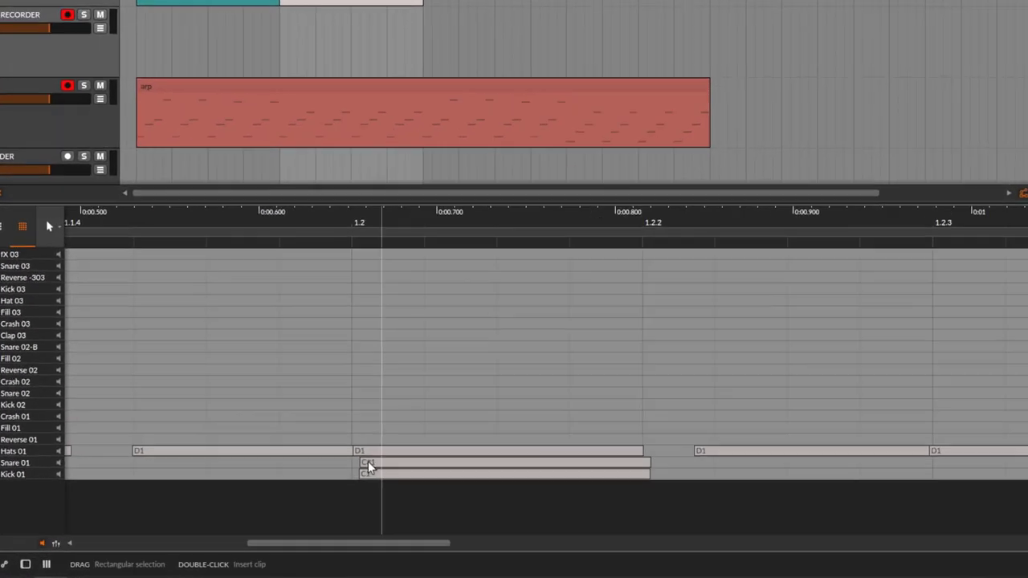
{"action": "left_click_drag", "start_coordinate": [337, 464], "coordinate": [385, 490]}
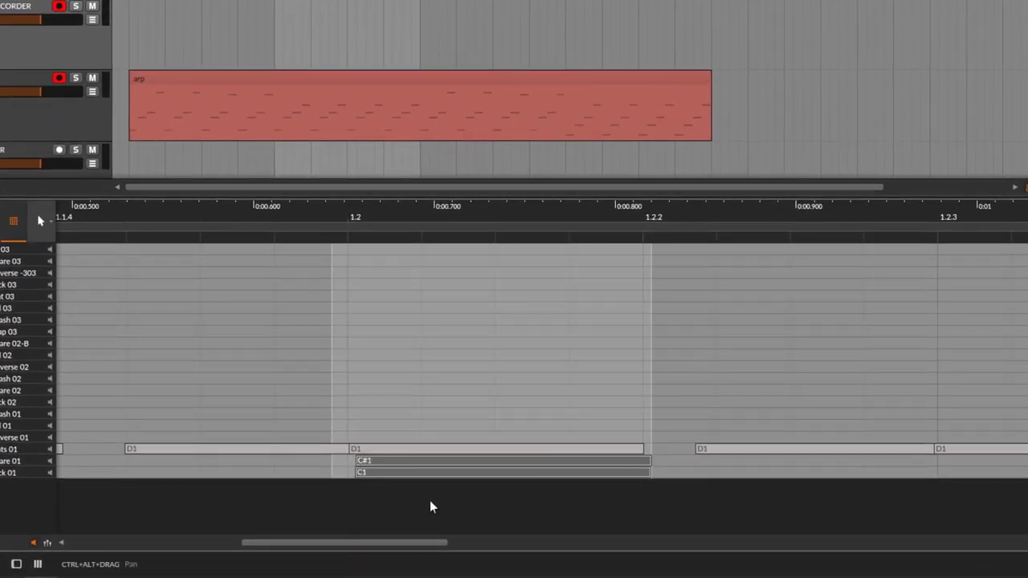
{"action": "left_click_drag", "start_coordinate": [487, 220], "coordinate": [308, 220]}
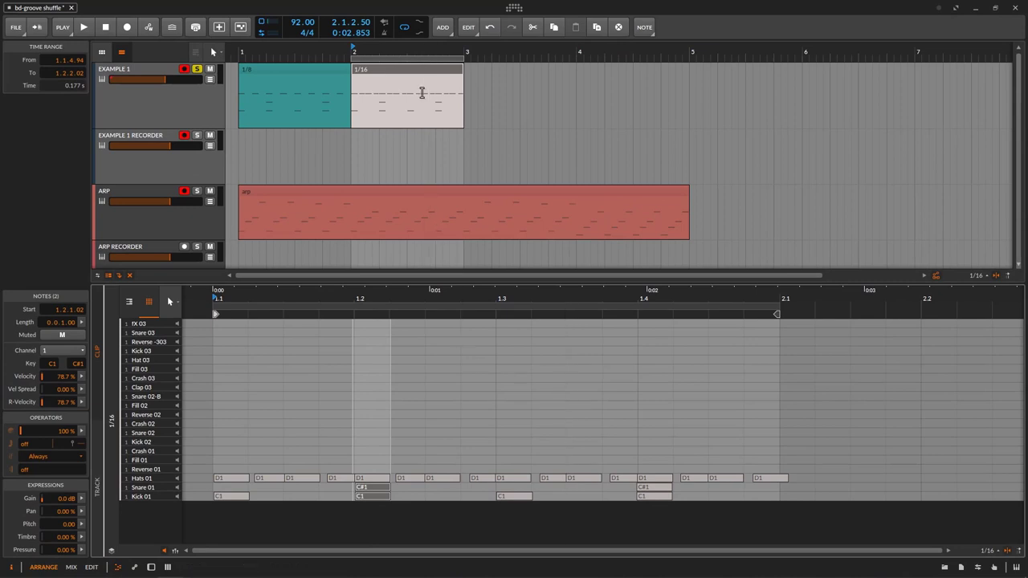
Audition the shuffled and humanized 1/16 drum clip over the loop and stop playback.
{"action": "left_click", "coordinate": [85, 29]}
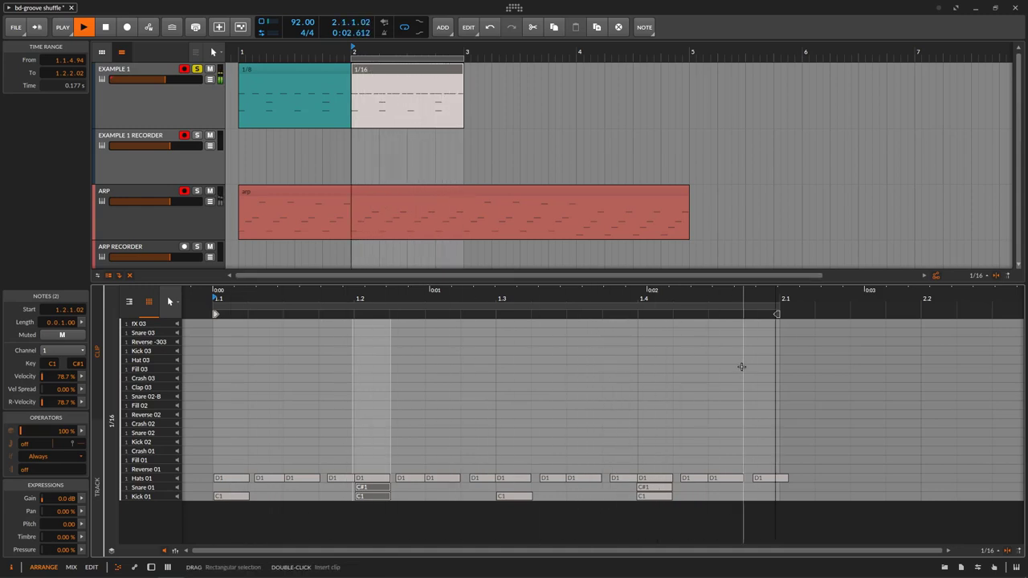
{"action": "key", "text": "space"}
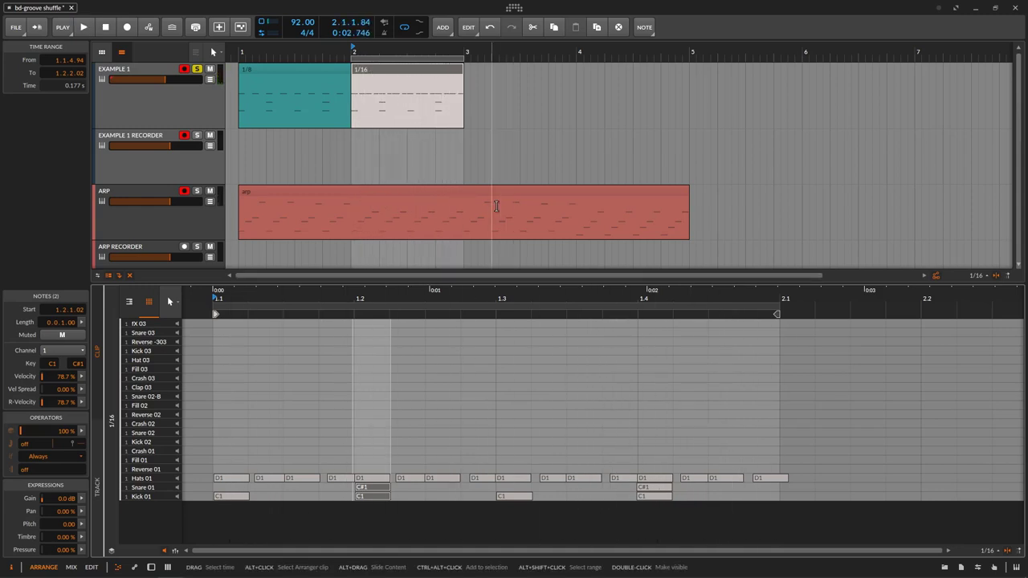
Check the global groove options and the 1/16 clip's own shuffle and accent settings.
{"action": "left_click", "coordinate": [65, 29]}
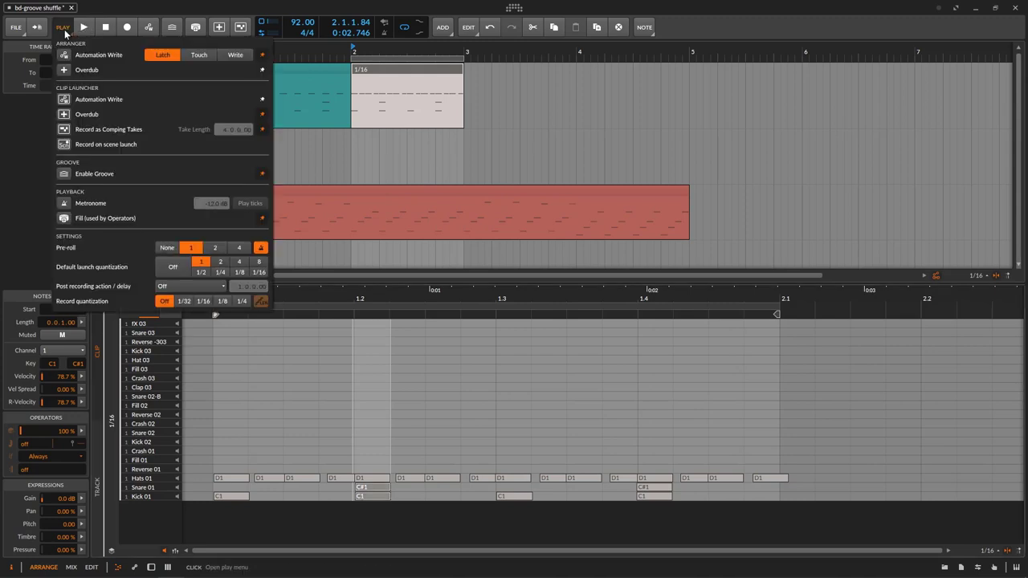
{"action": "left_click", "coordinate": [295, 4]}
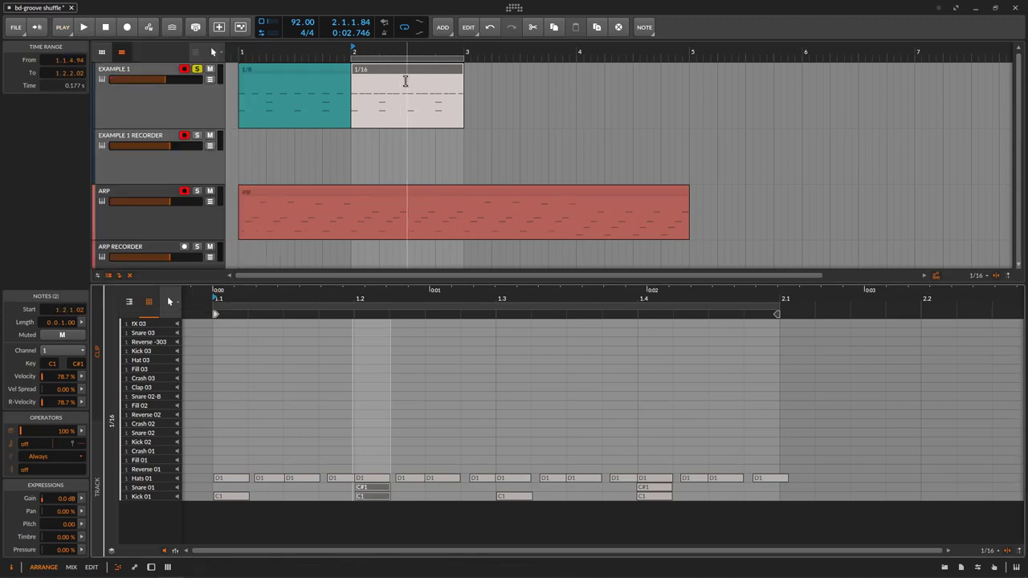
{"action": "left_click", "coordinate": [386, 72]}
{"action": "left_click", "coordinate": [386, 73]}
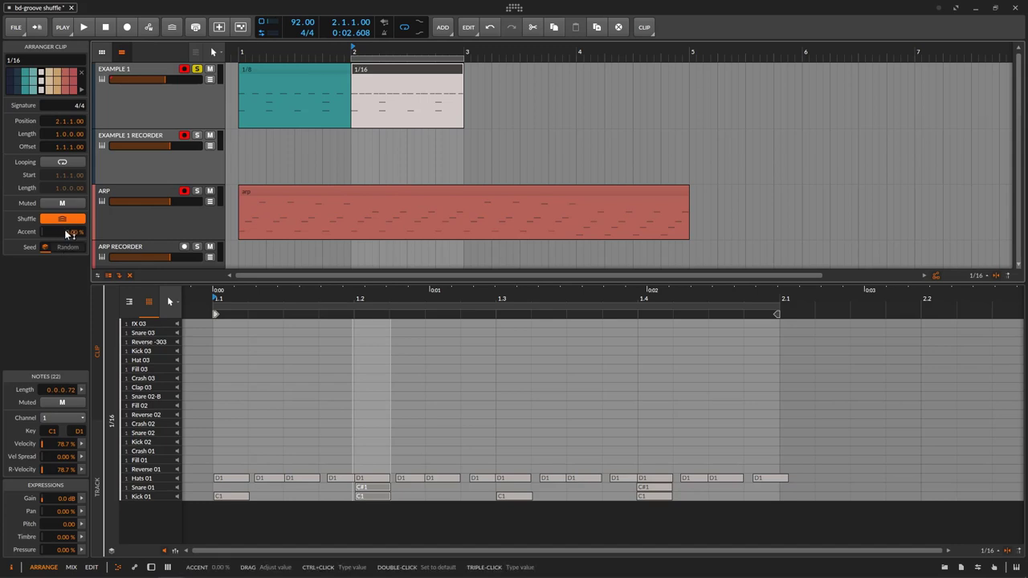
Deselect the notes in the 1/16 clip and undo the humanized 1/16 quantization.
{"action": "left_click", "coordinate": [370, 340]}
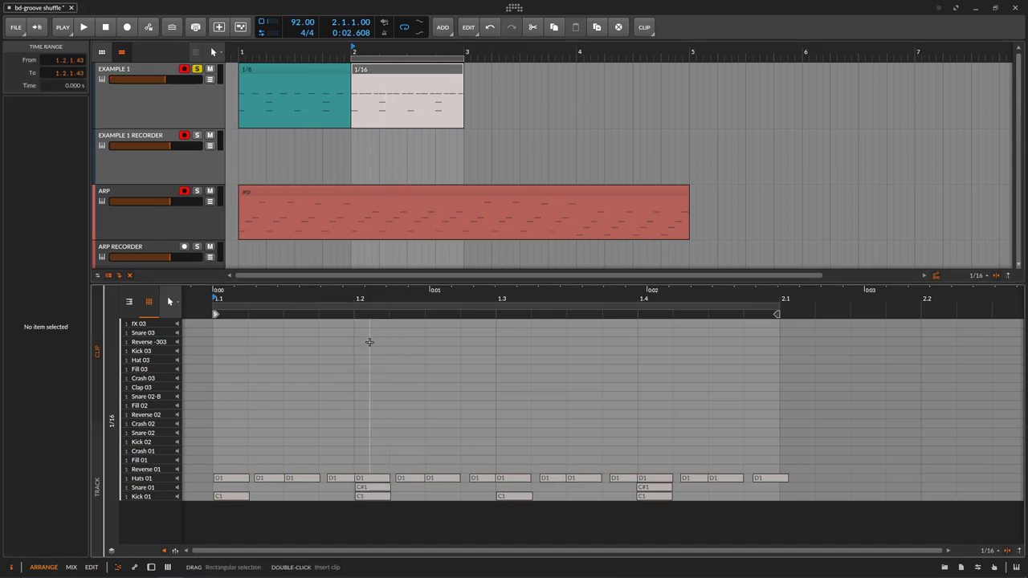
{"action": "left_click", "coordinate": [411, 404]}
{"action": "key", "text": "ctrl+z"}
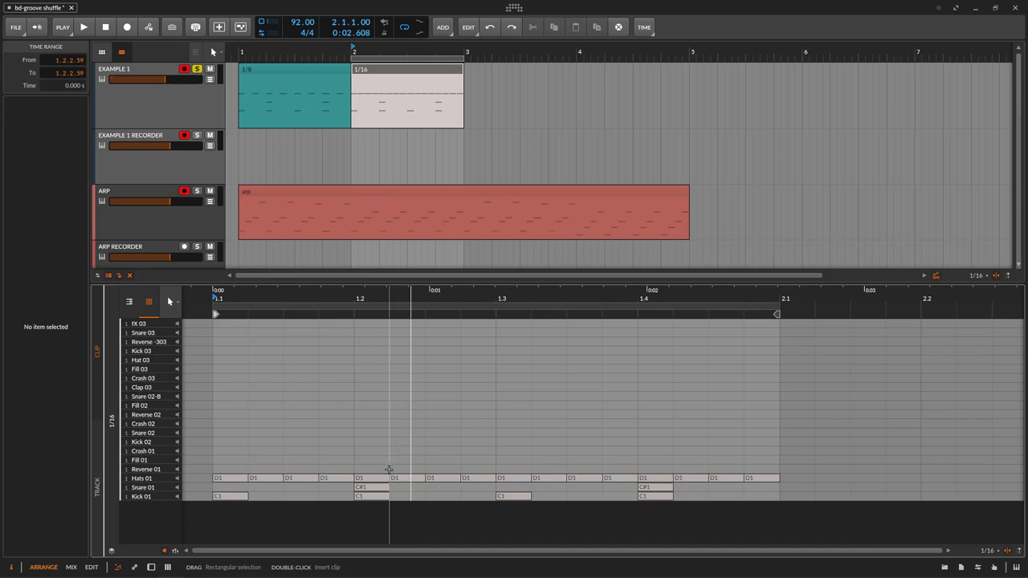
Review the grid, shuffle and humanize options for quantizing all the clip's notes, and close them without applying.
{"action": "right_click", "coordinate": [382, 482]}
{"action": "left_click", "coordinate": [422, 558]}
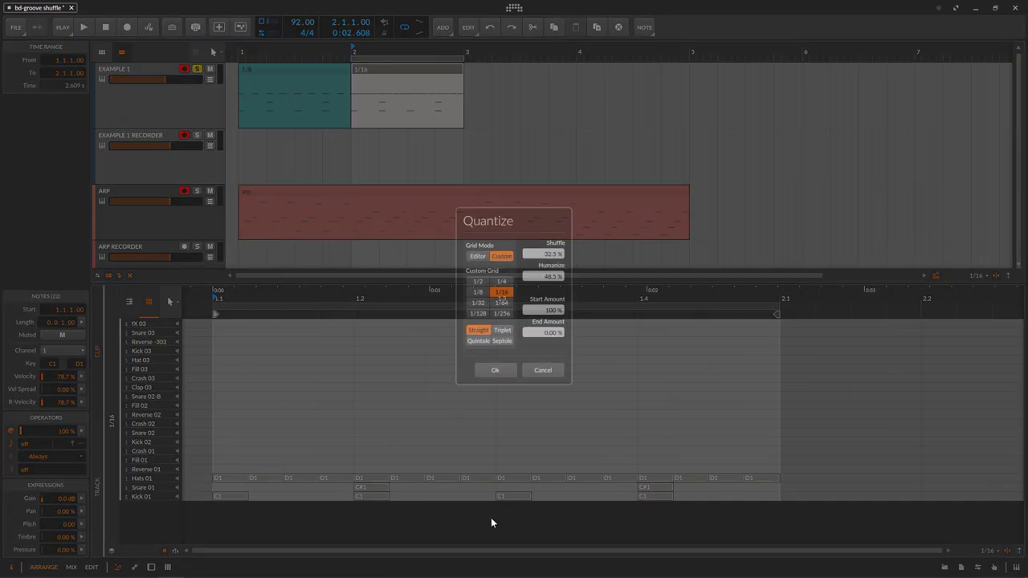
{"action": "left_click", "coordinate": [553, 374]}
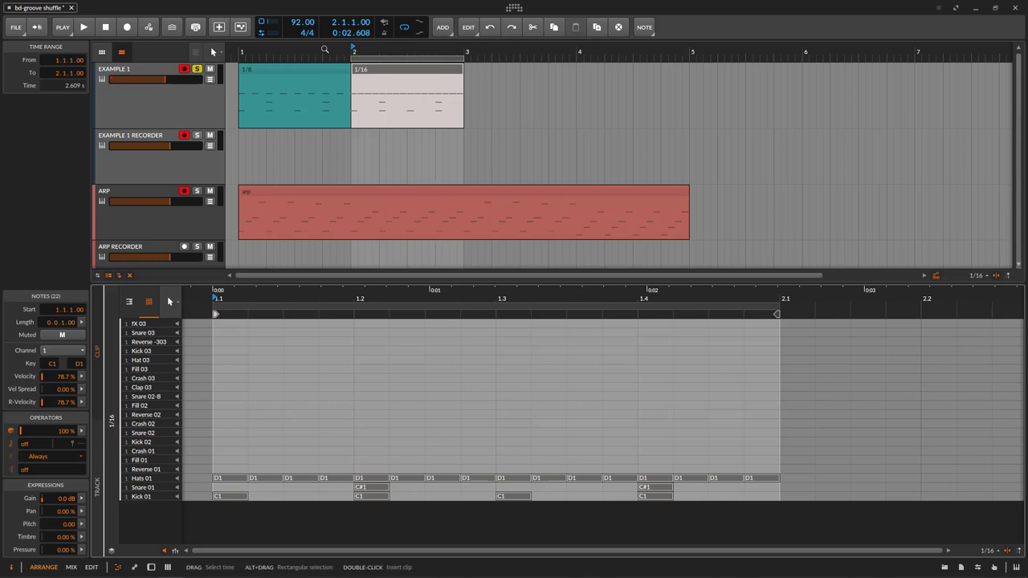
Enable the global groove to review its shuffle and accent options, and disable it again.
{"action": "left_click", "coordinate": [172, 26]}
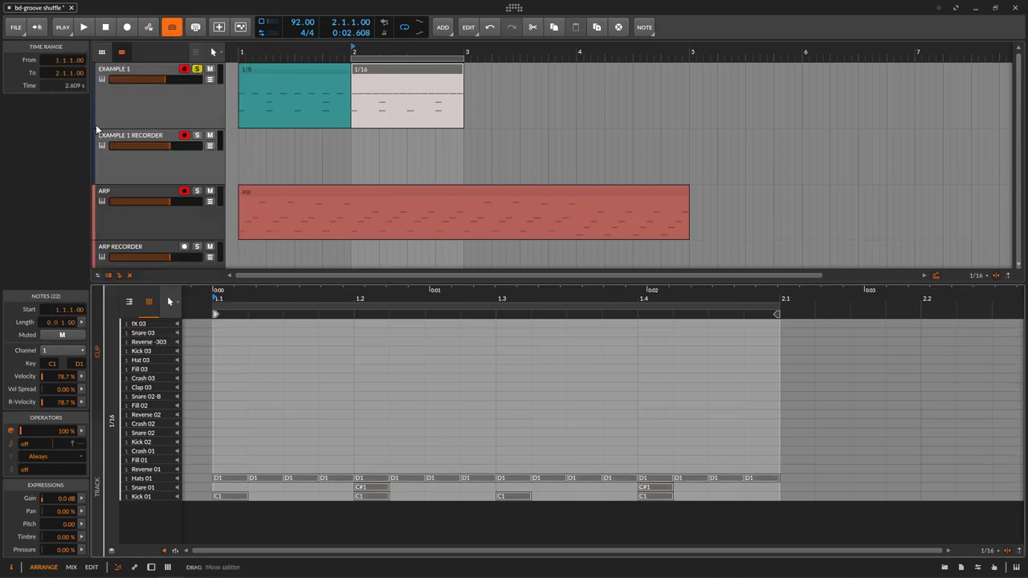
{"action": "left_click", "coordinate": [62, 28]}
{"action": "left_click_drag", "start_coordinate": [64, 190], "coordinate": [65, 191]}
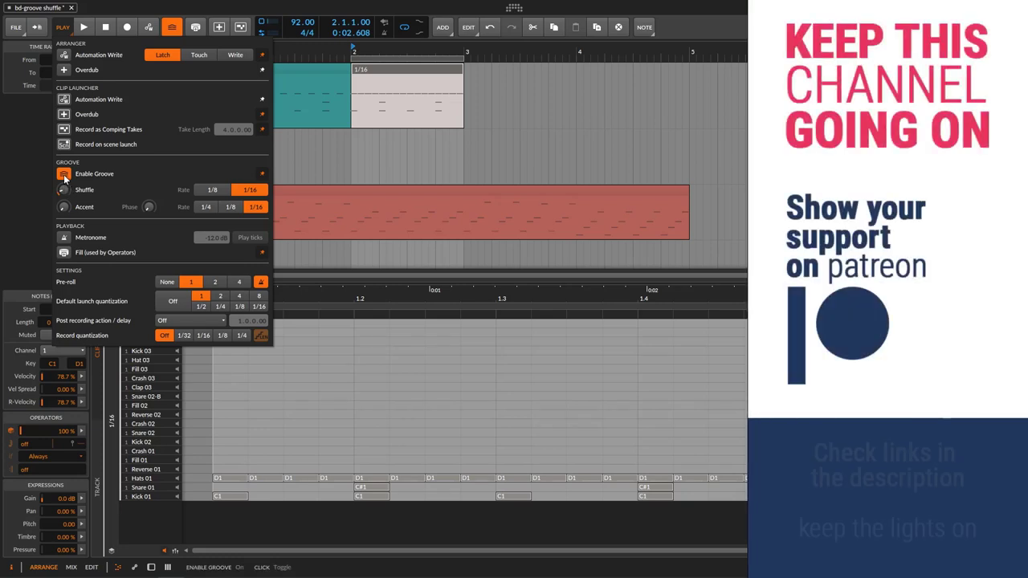
{"action": "left_click", "coordinate": [65, 176]}
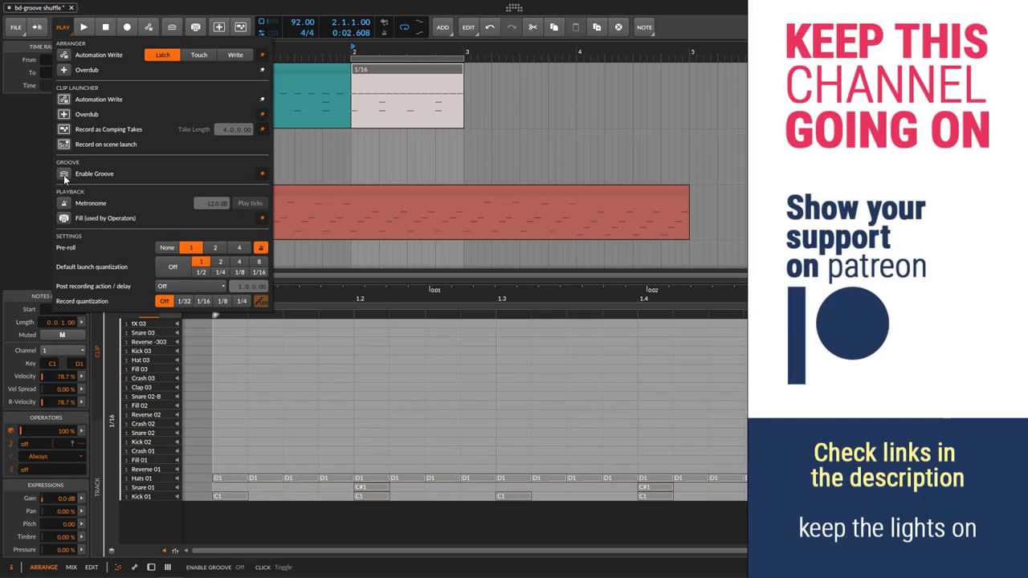